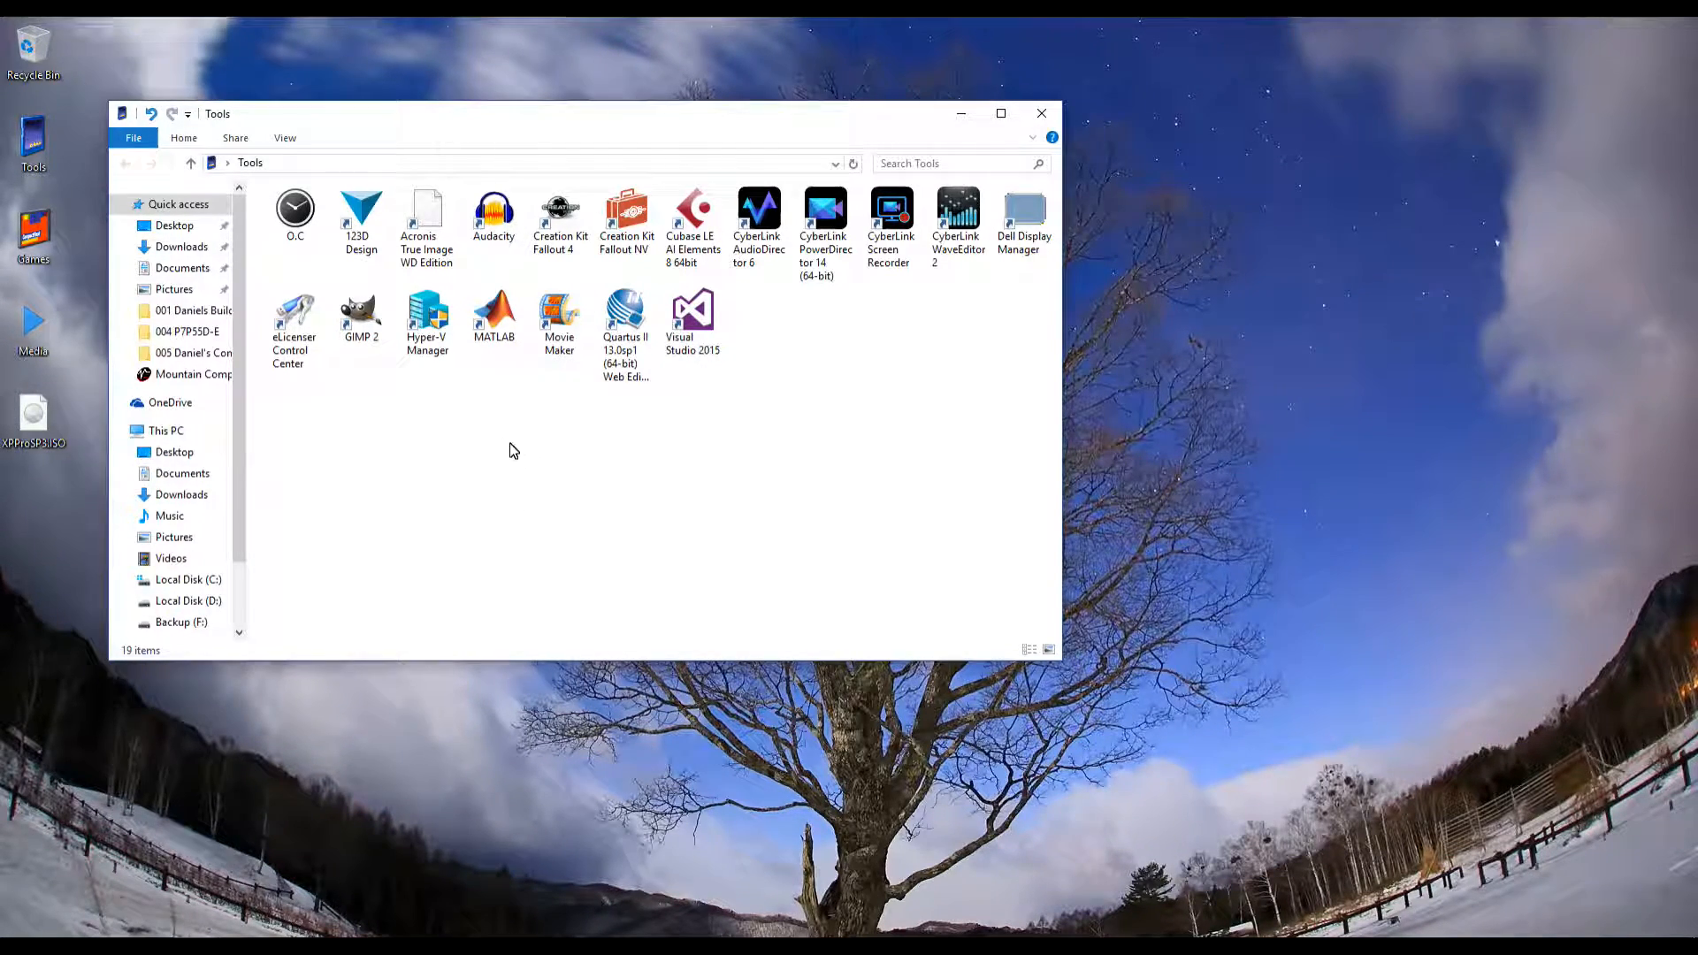
Launch Hyper-V Manager from the Tools folder and move its window to the right of Explorer
{"action": "left_click", "coordinate": [433, 314]}
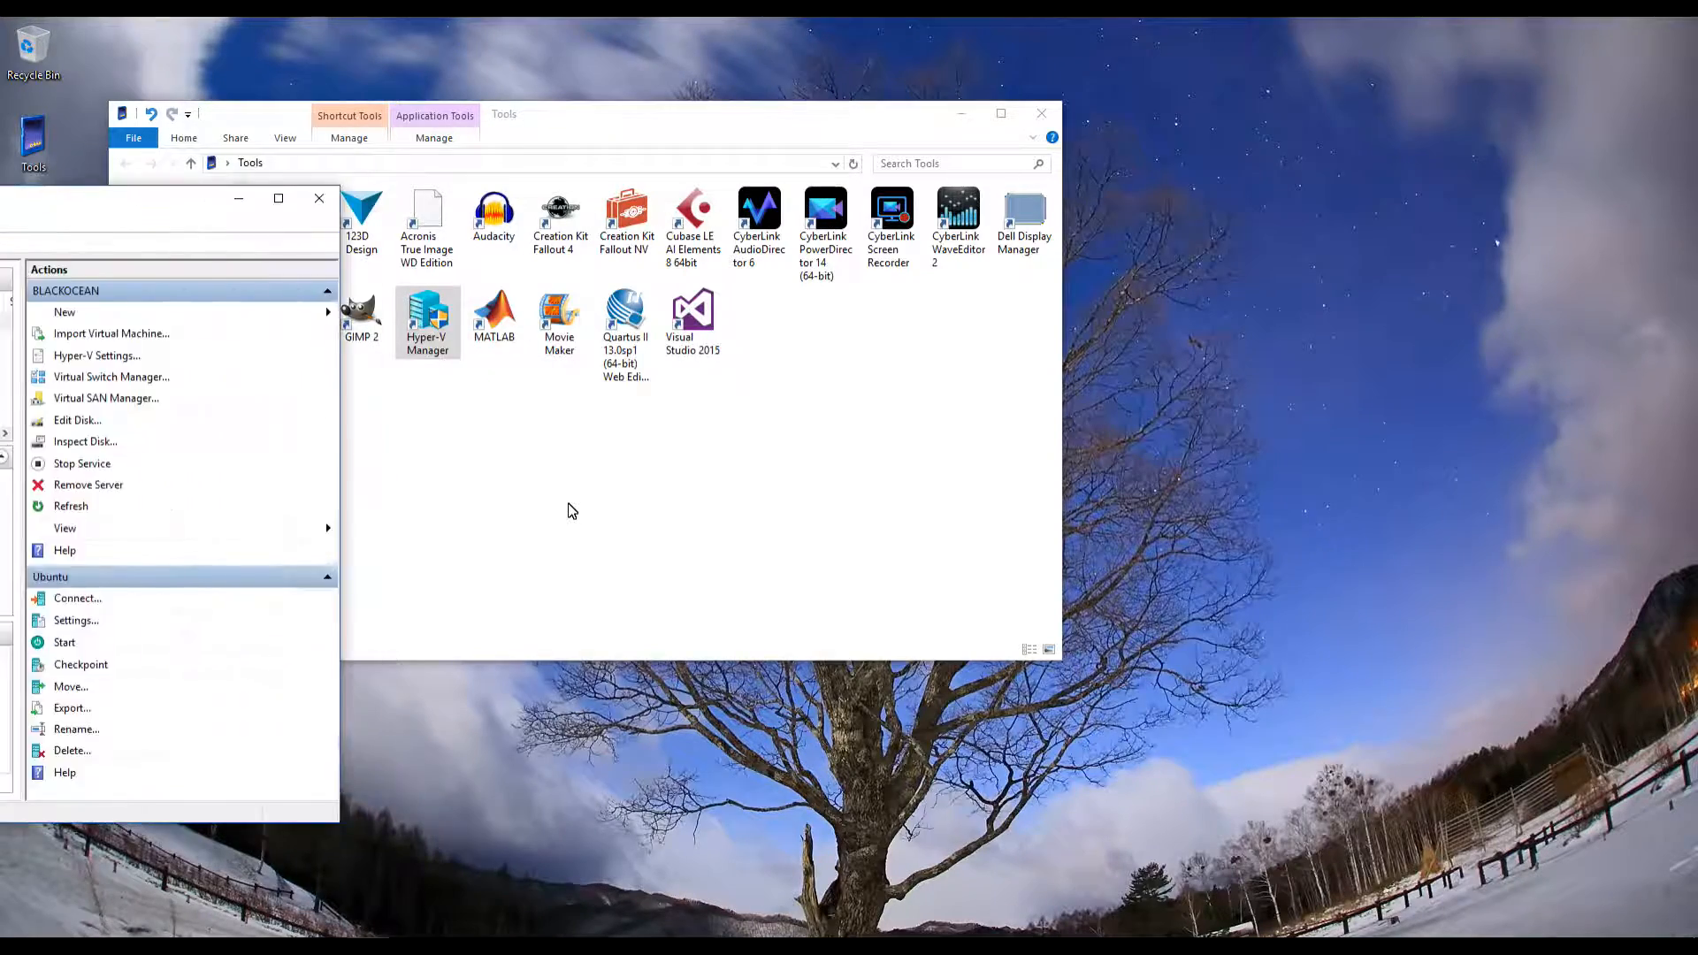
{"action": "left_click_drag", "start_coordinate": [285, 130], "coordinate": [810, 168]}
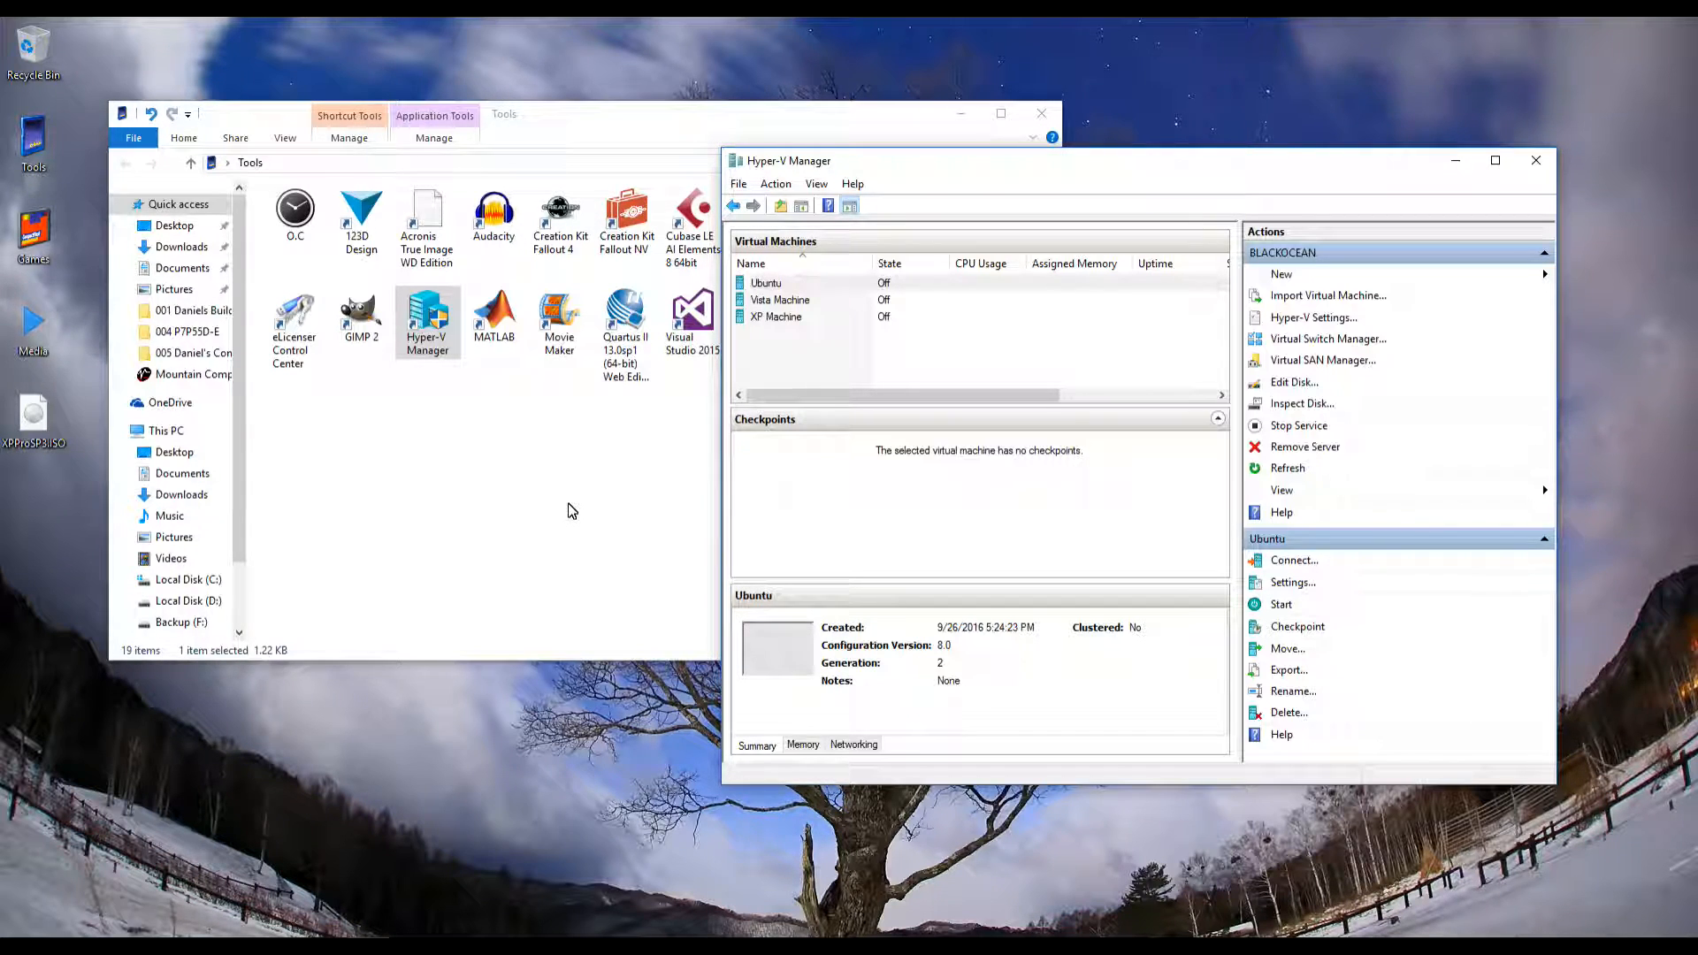
{"action": "key", "text": "alt+a"}
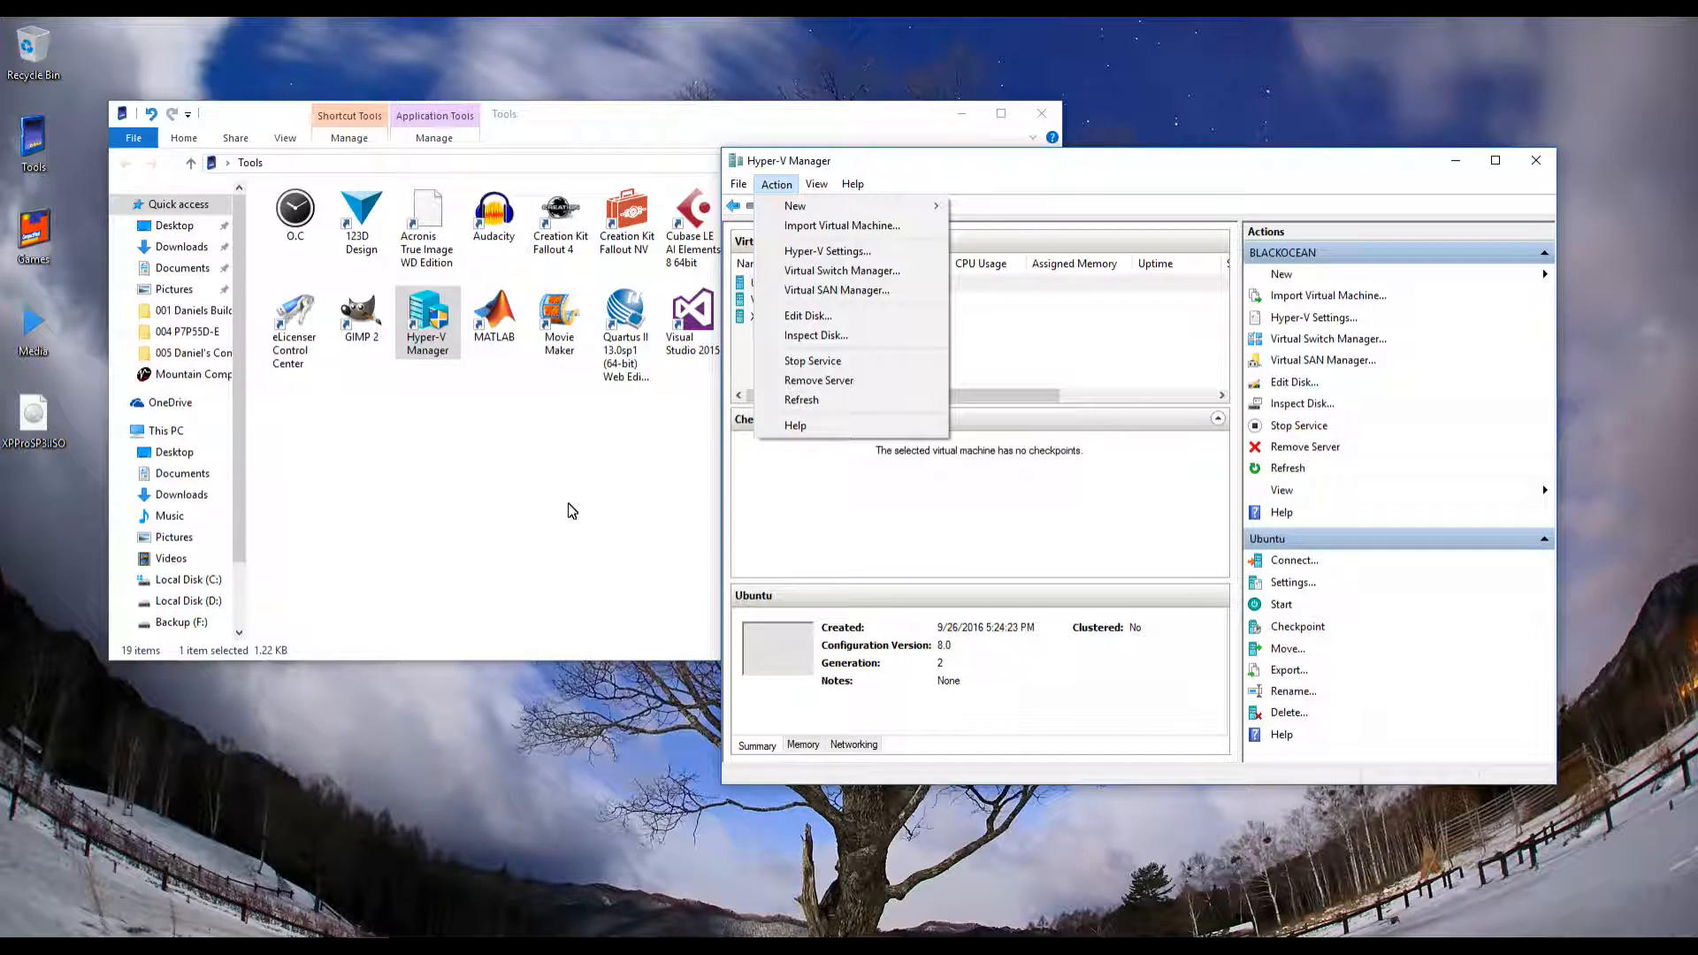
{"action": "key", "text": "Down"}
{"action": "key", "text": "Right"}
{"action": "key", "text": "Right"}
{"action": "key", "text": "Escape"}
{"action": "key", "text": "Escape"}
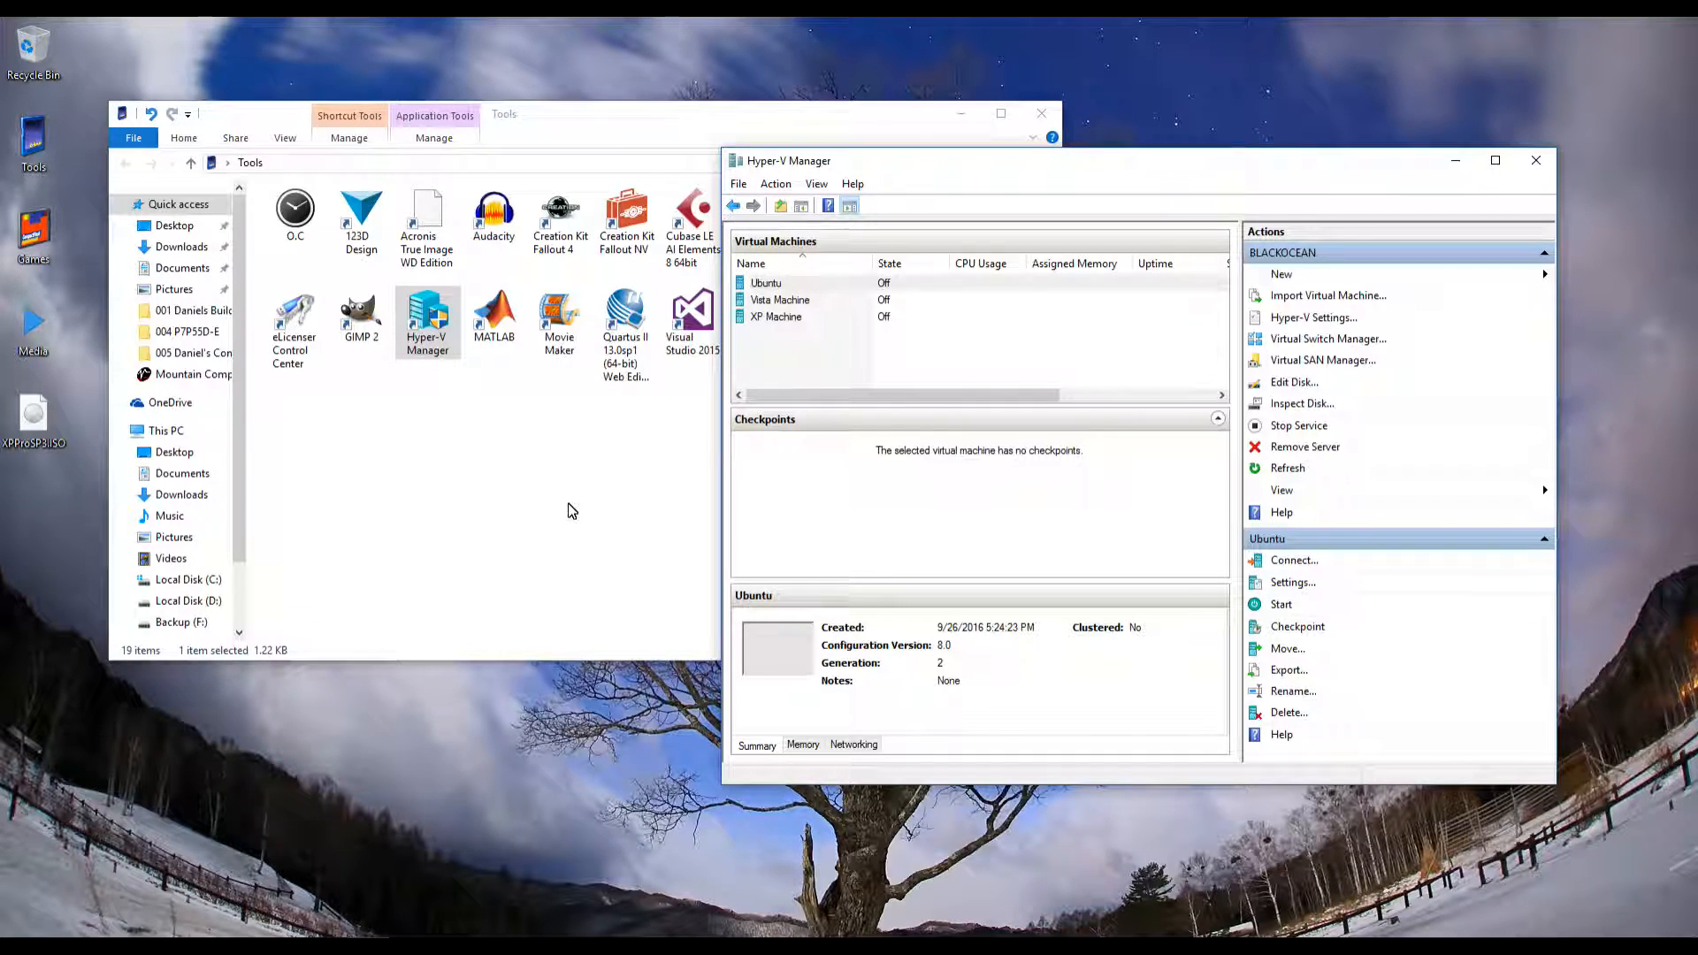
{"action": "key", "text": "Down"}
{"action": "key", "text": "Down"}
{"action": "key", "text": "Up"}
{"action": "key", "text": "Up"}
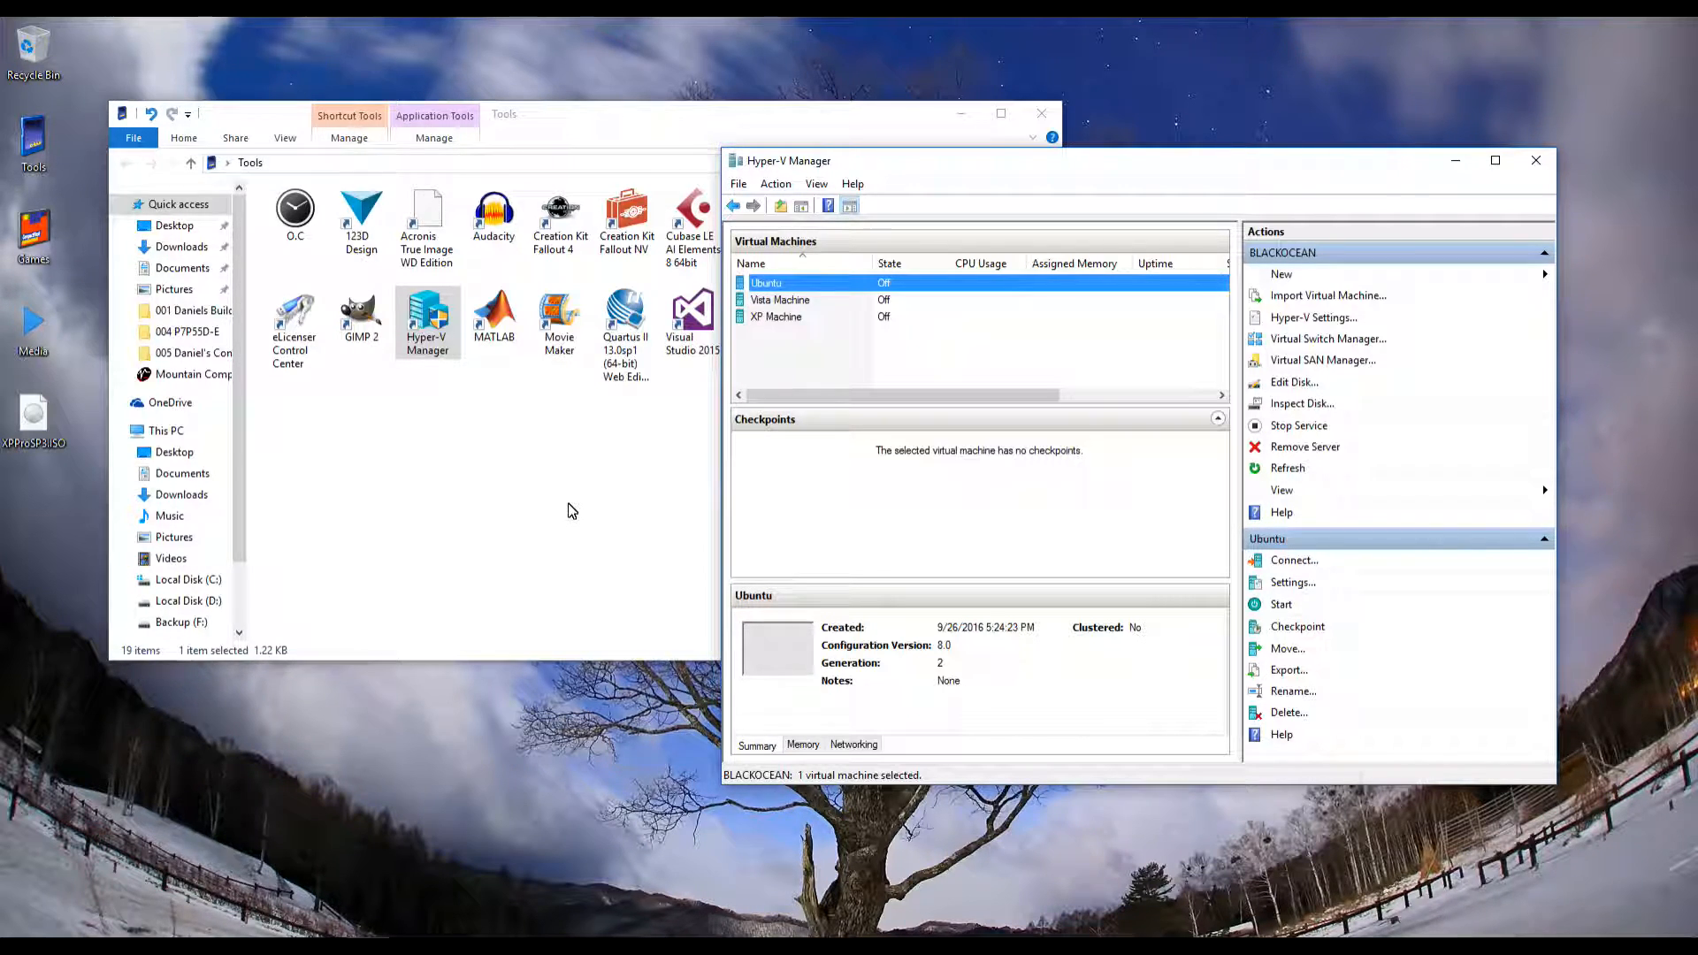
{"action": "left_click", "coordinate": [804, 744]}
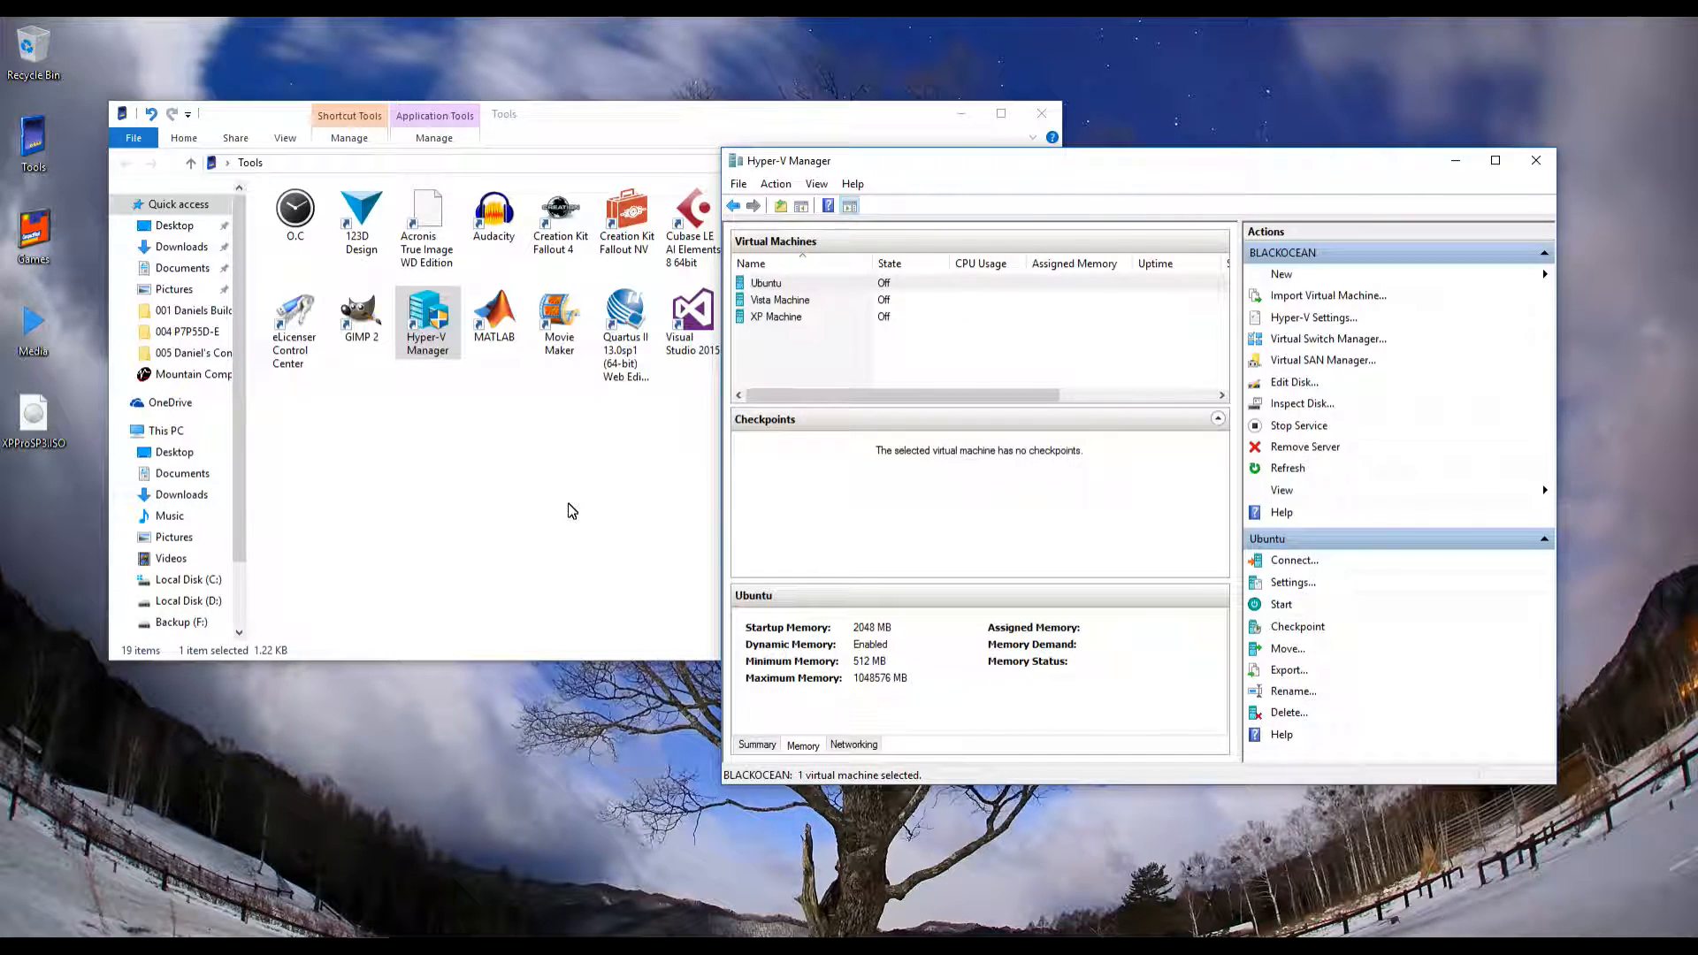
{"action": "left_click", "coordinate": [853, 745]}
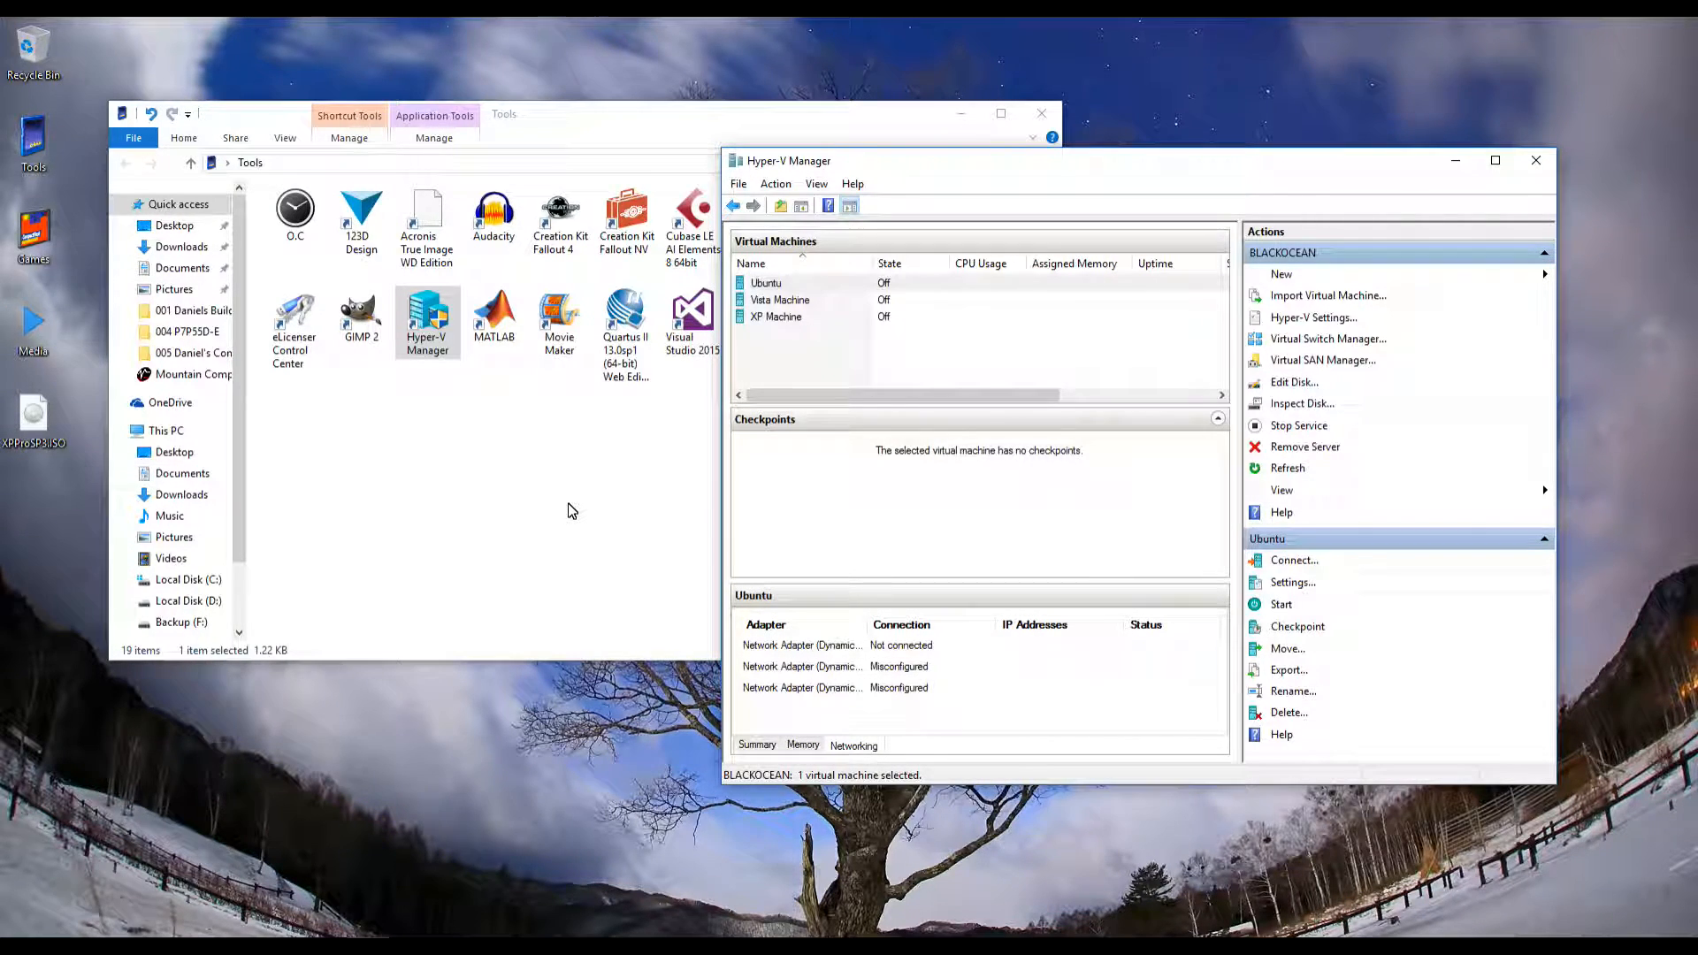
{"action": "left_click", "coordinate": [757, 745]}
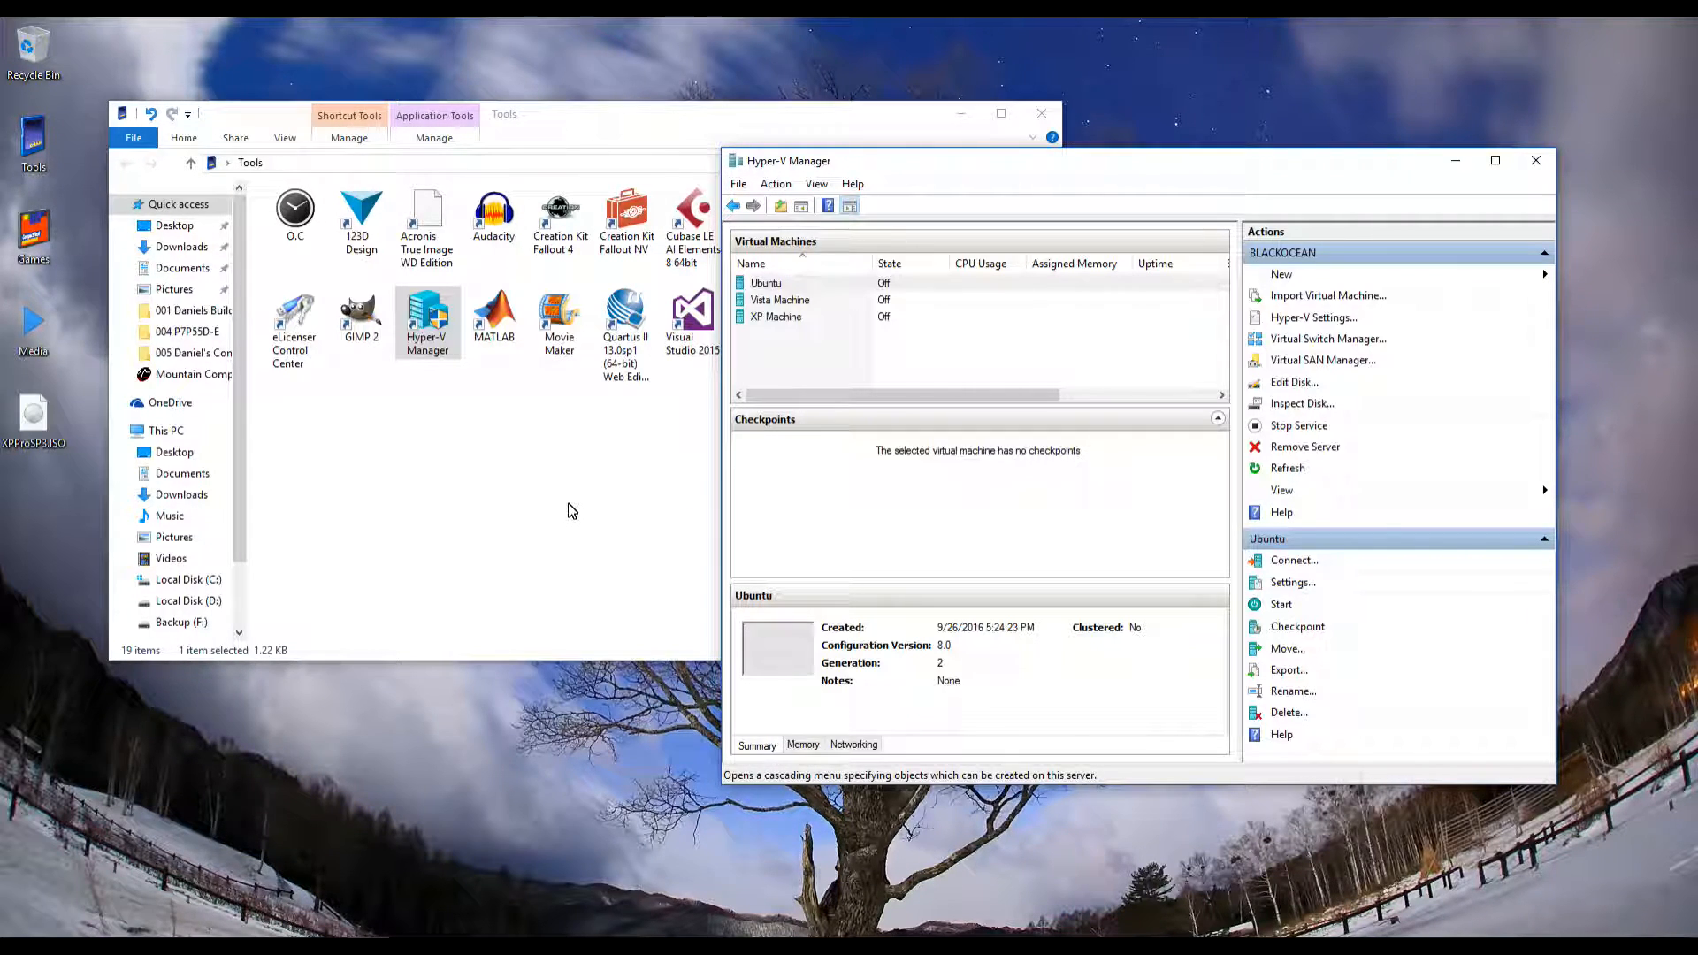
Browse the Ubuntu machine's Action and View menus, then dismiss them to clear the VM selection
{"action": "key", "text": "alt+a"}
{"action": "key", "text": "Down"}
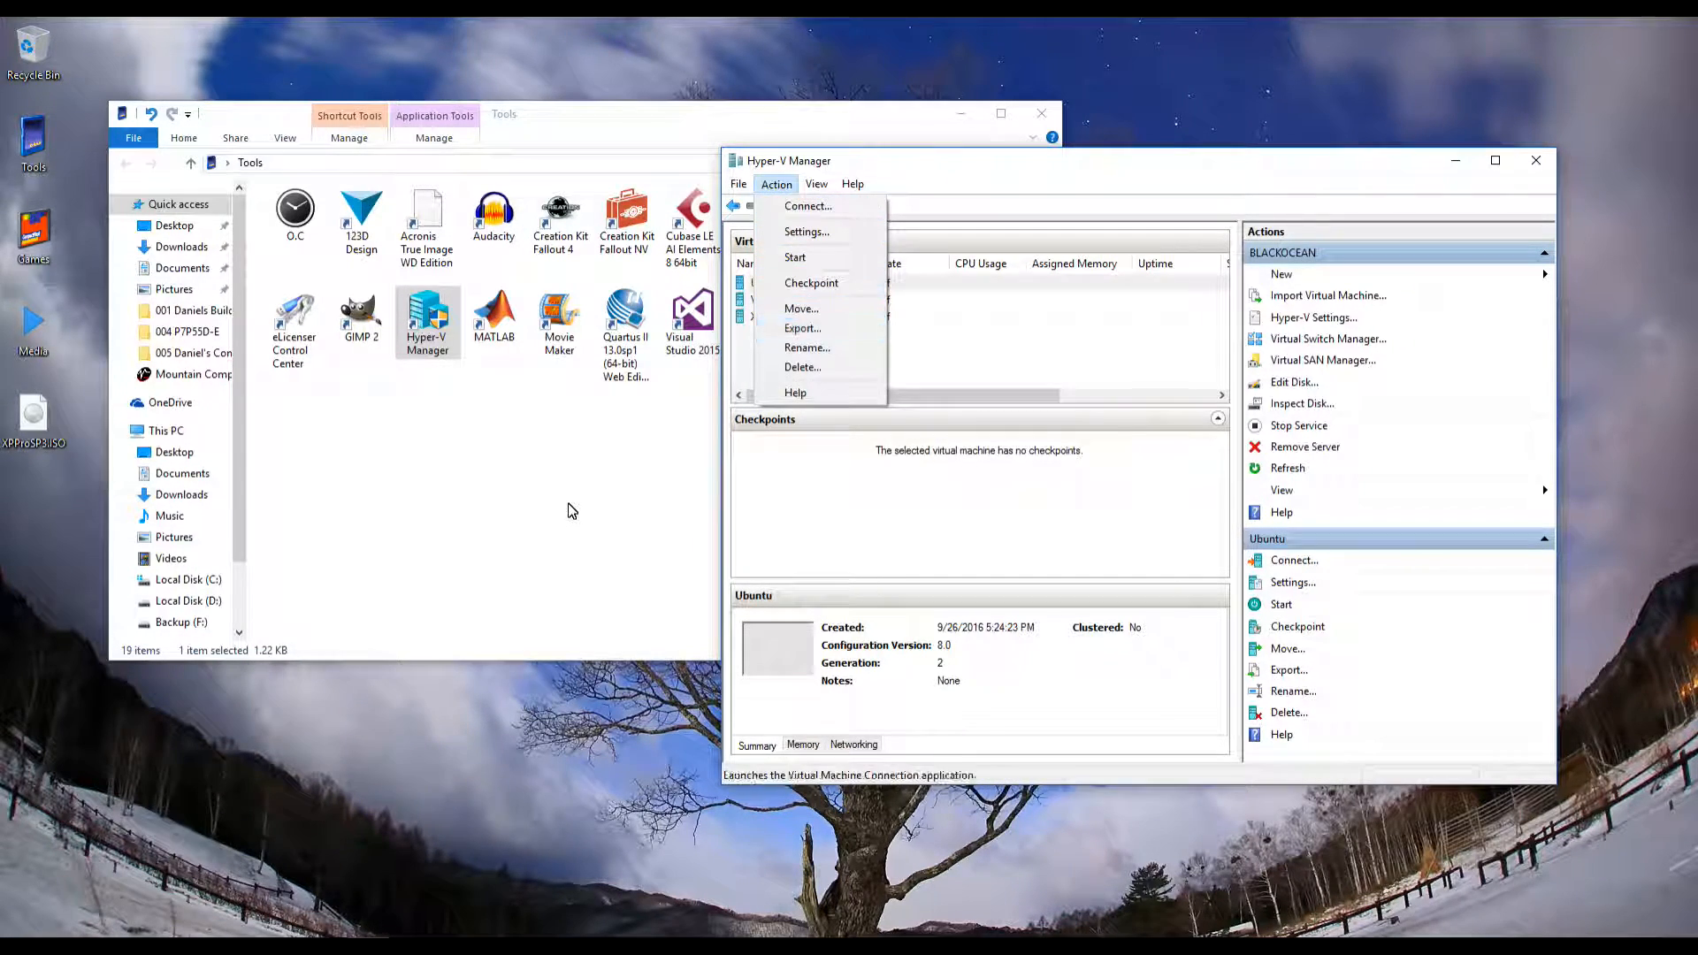
{"action": "key", "text": "Right"}
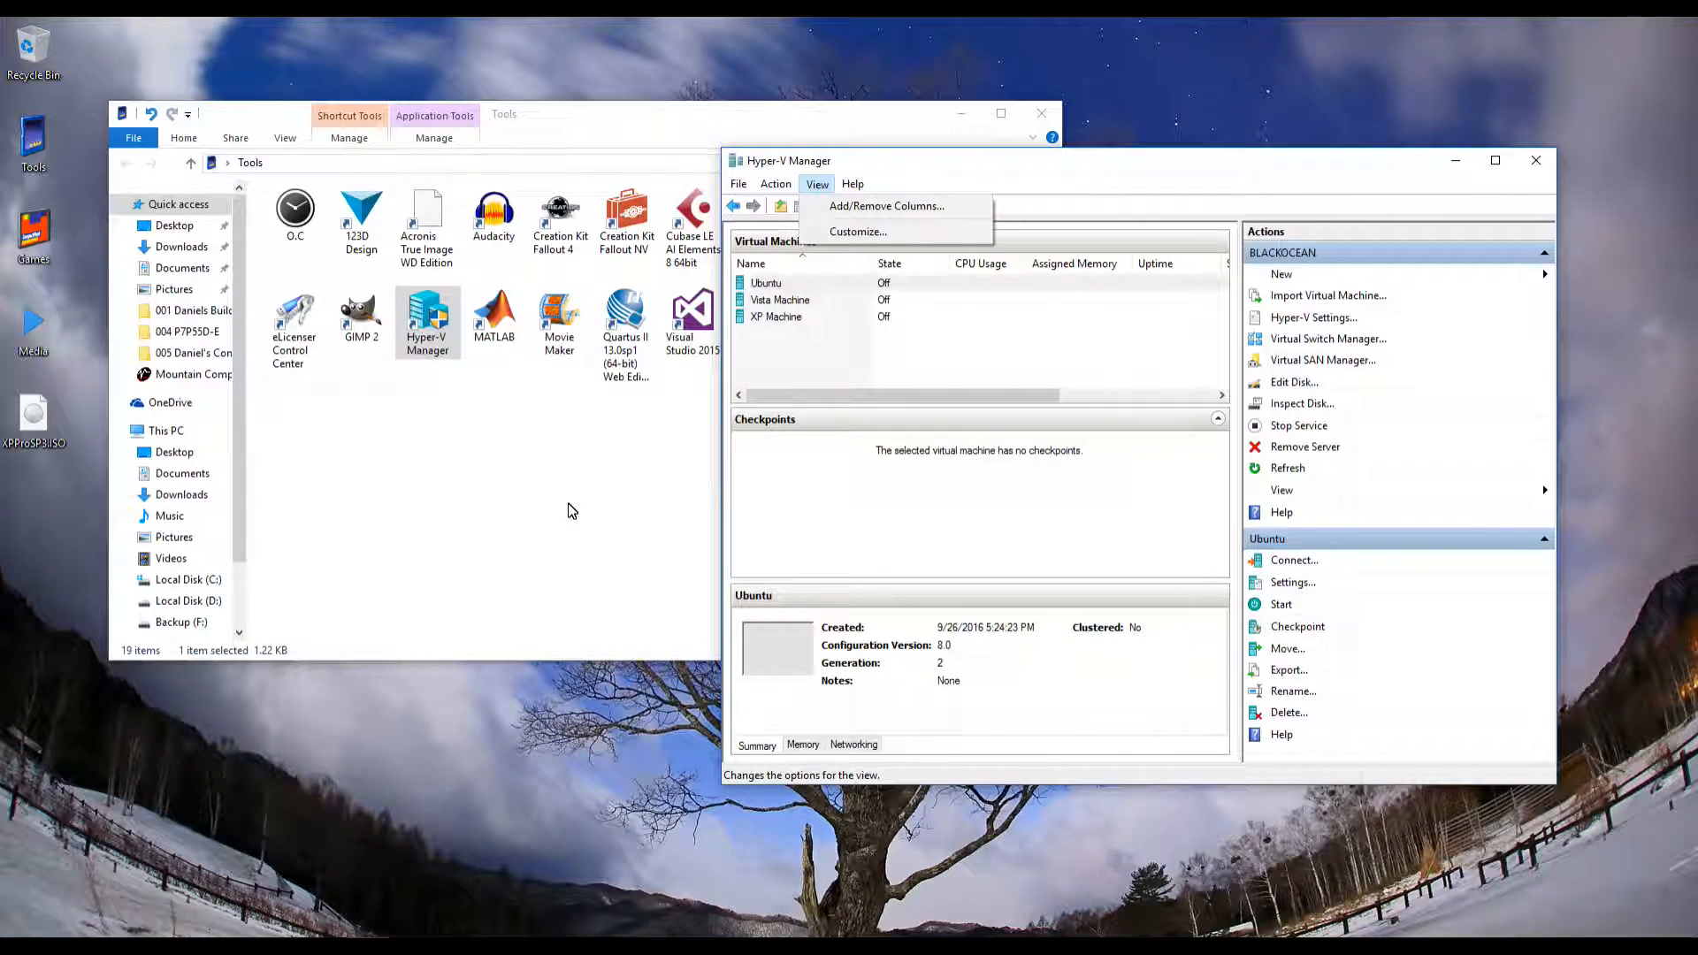
{"action": "key", "text": "Left"}
{"action": "key", "text": "Down"}
{"action": "key", "text": "Down"}
{"action": "key", "text": "Down"}
{"action": "key", "text": "Down"}
{"action": "key", "text": "Down"}
{"action": "key", "text": "Down"}
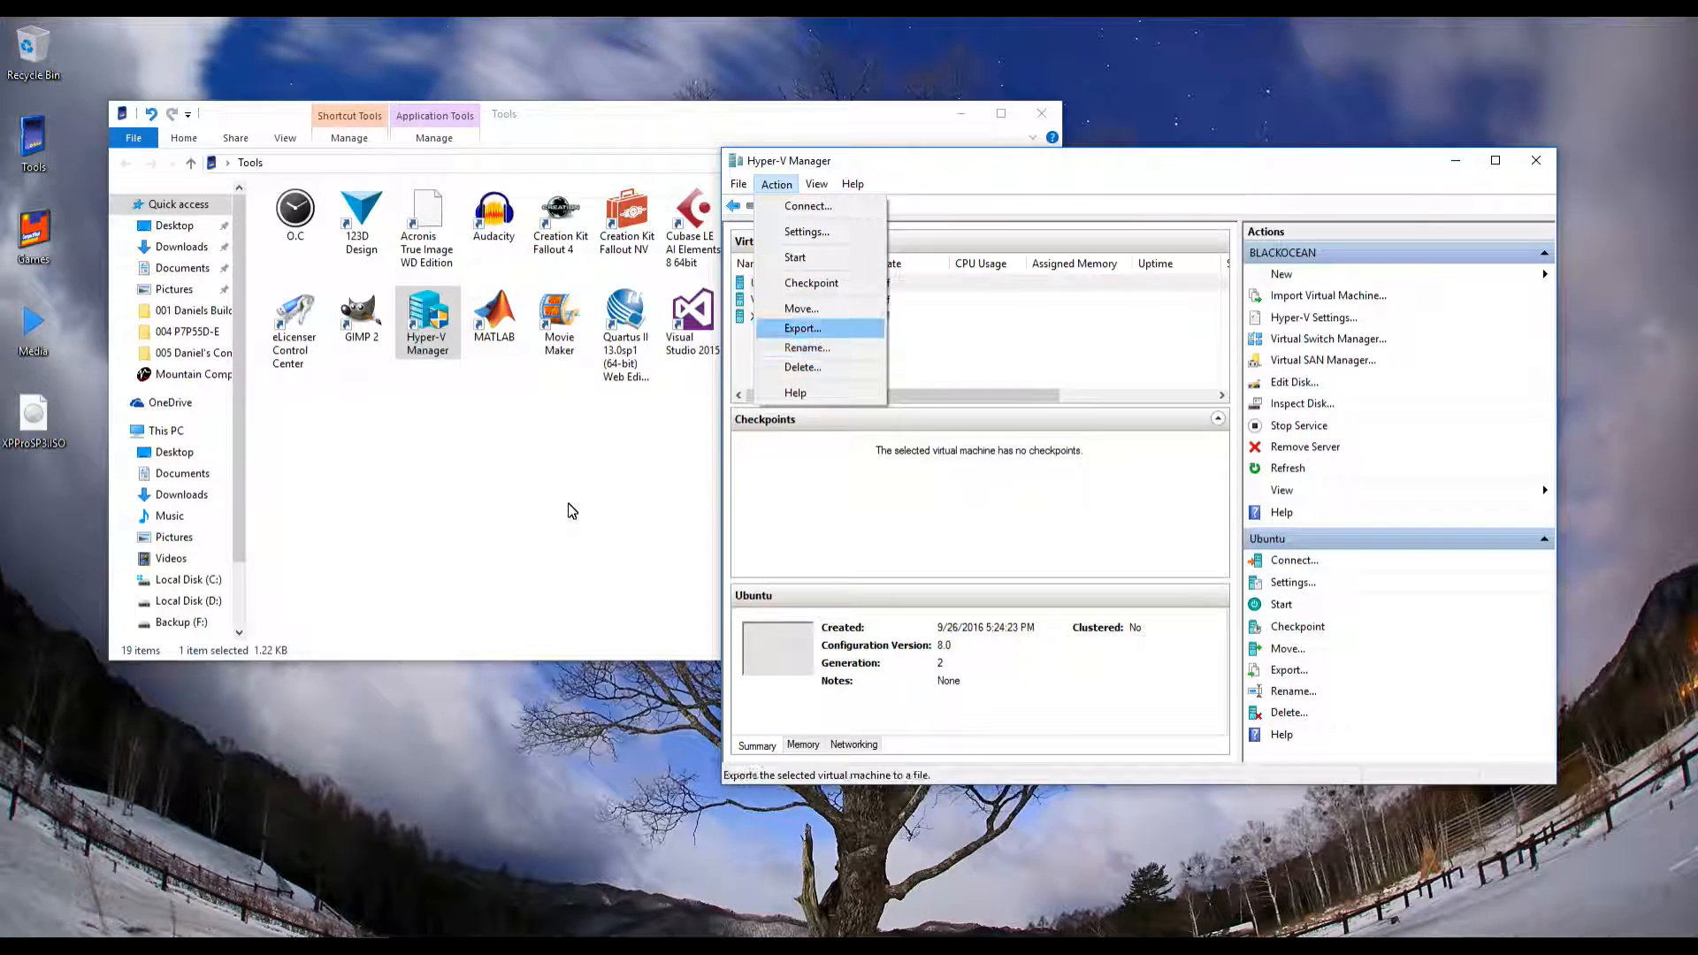
{"action": "key", "text": "Up"}
{"action": "key", "text": "Up"}
Look through the server-wide Action and View menus and close them without choosing anything
{"action": "key", "text": "Down"}
{"action": "key", "text": "Down"}
{"action": "key", "text": "Escape"}
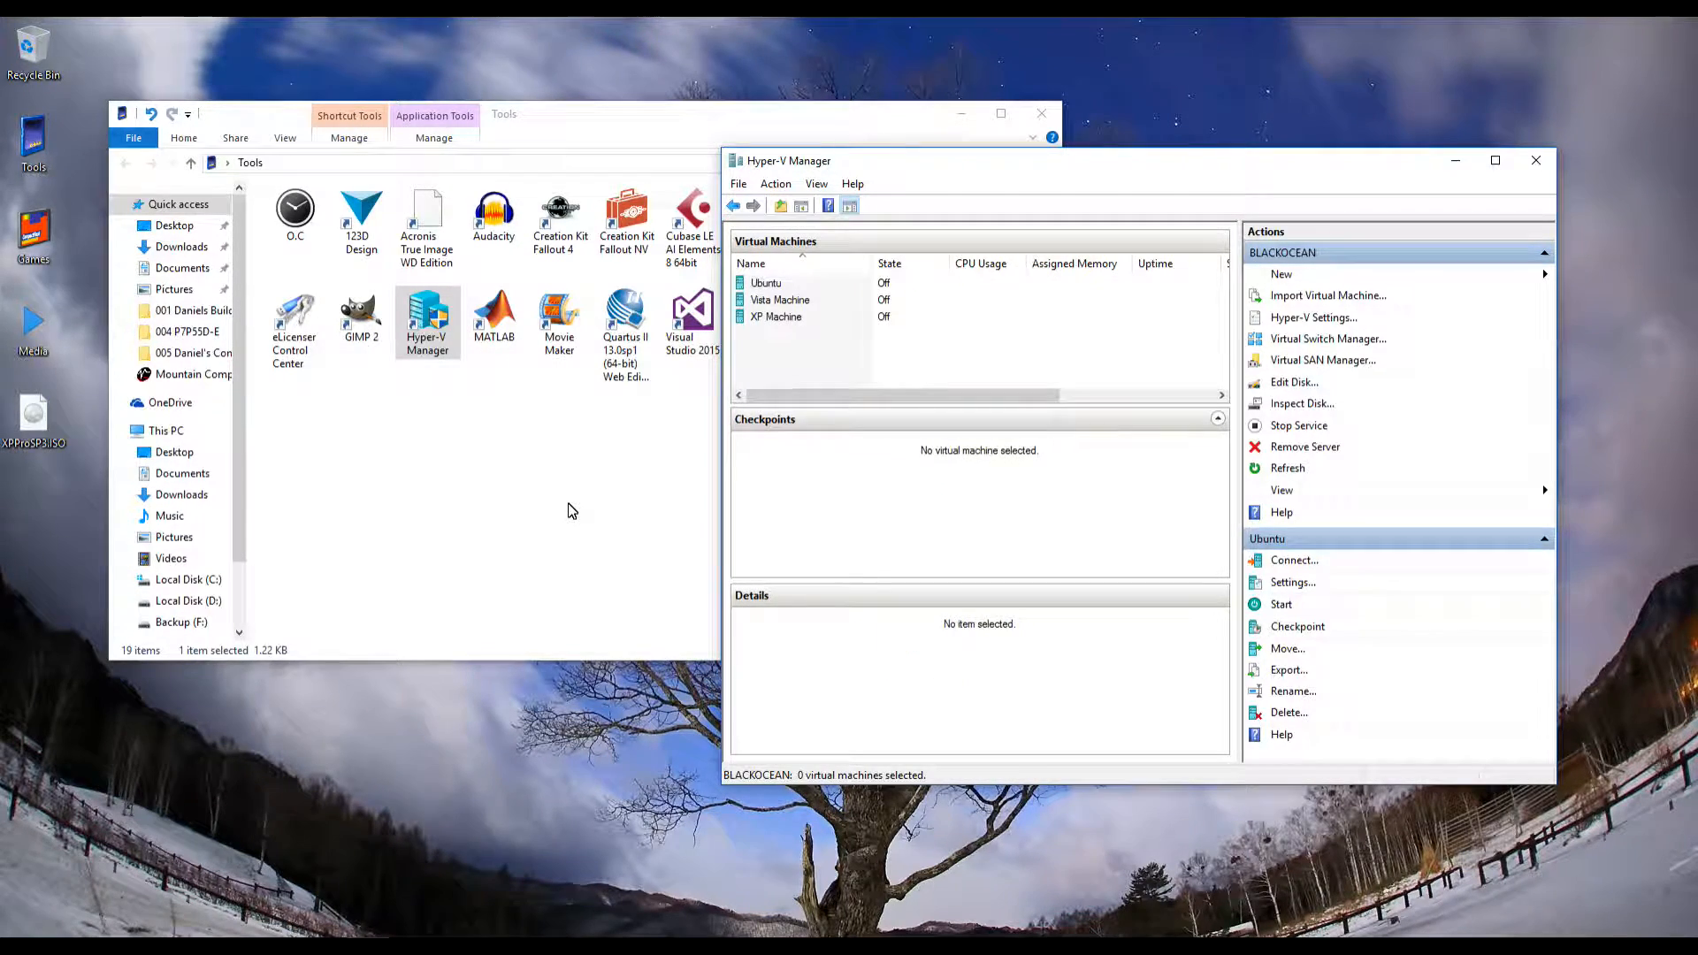
{"action": "key", "text": "alt+a"}
{"action": "key", "text": "Right"}
{"action": "key", "text": "Left"}
{"action": "key", "text": "Down"}
{"action": "key", "text": "Down"}
{"action": "key", "text": "Down"}
{"action": "key", "text": "Down"}
{"action": "key", "text": "Down"}
{"action": "key", "text": "Down"}
{"action": "key", "text": "Down"}
{"action": "key", "text": "Up"}
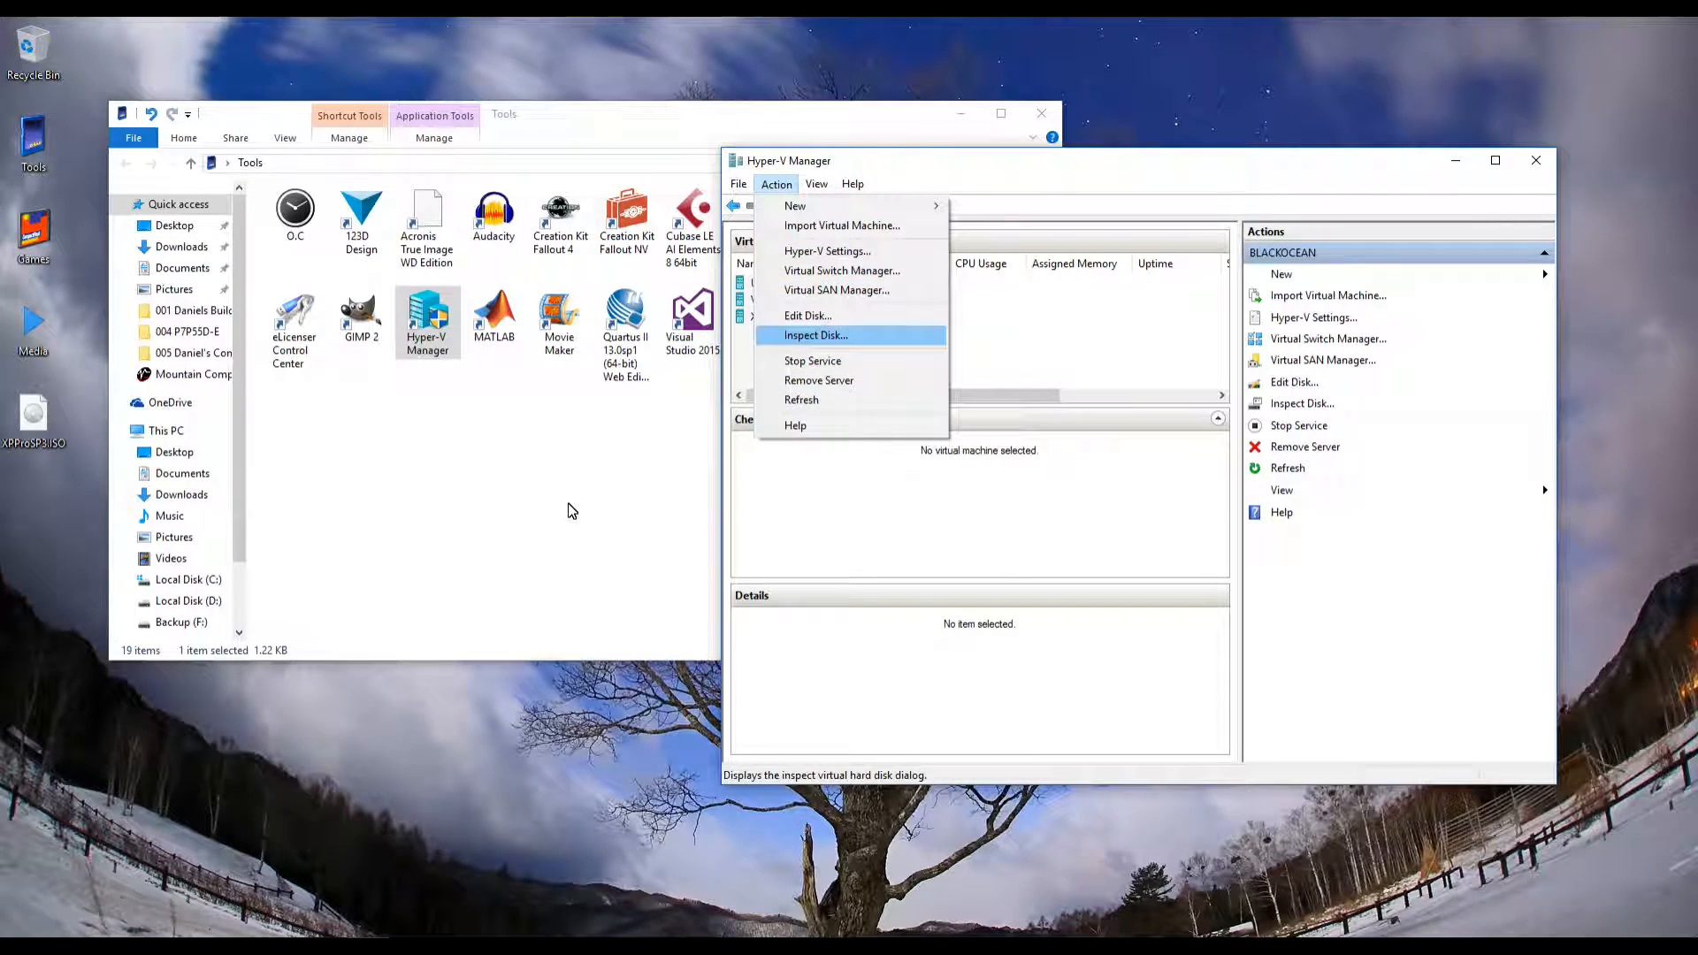
{"action": "key", "text": "Down"}
{"action": "key", "text": "Down"}
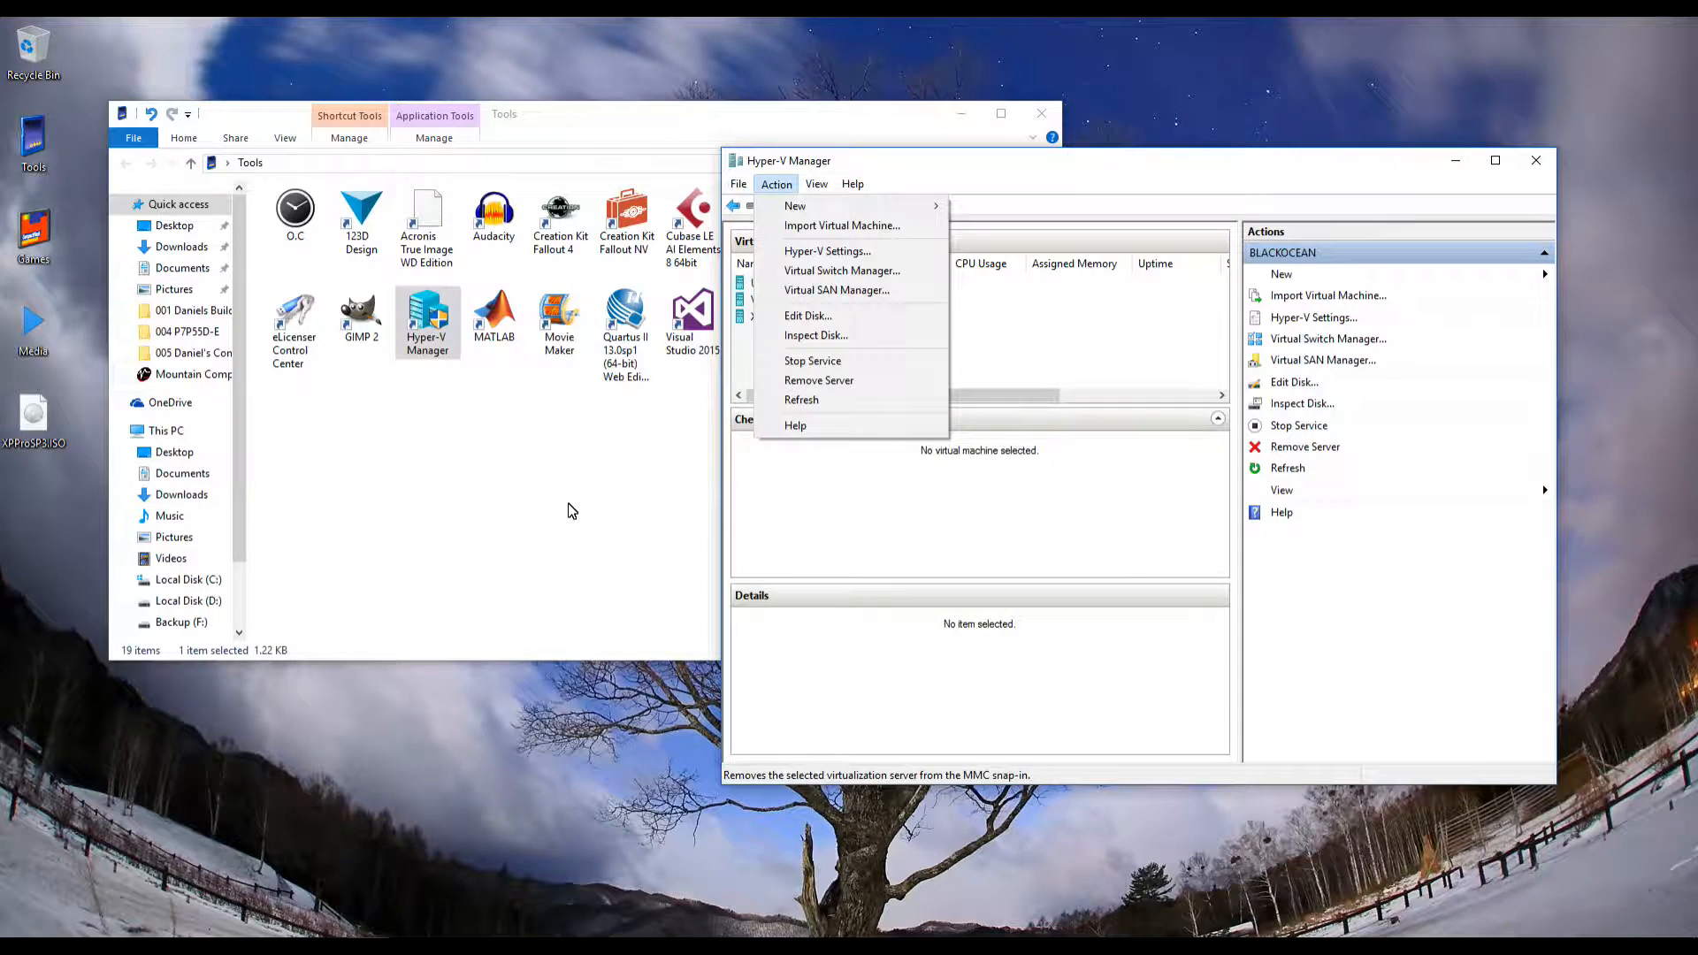
{"action": "key", "text": "Escape"}
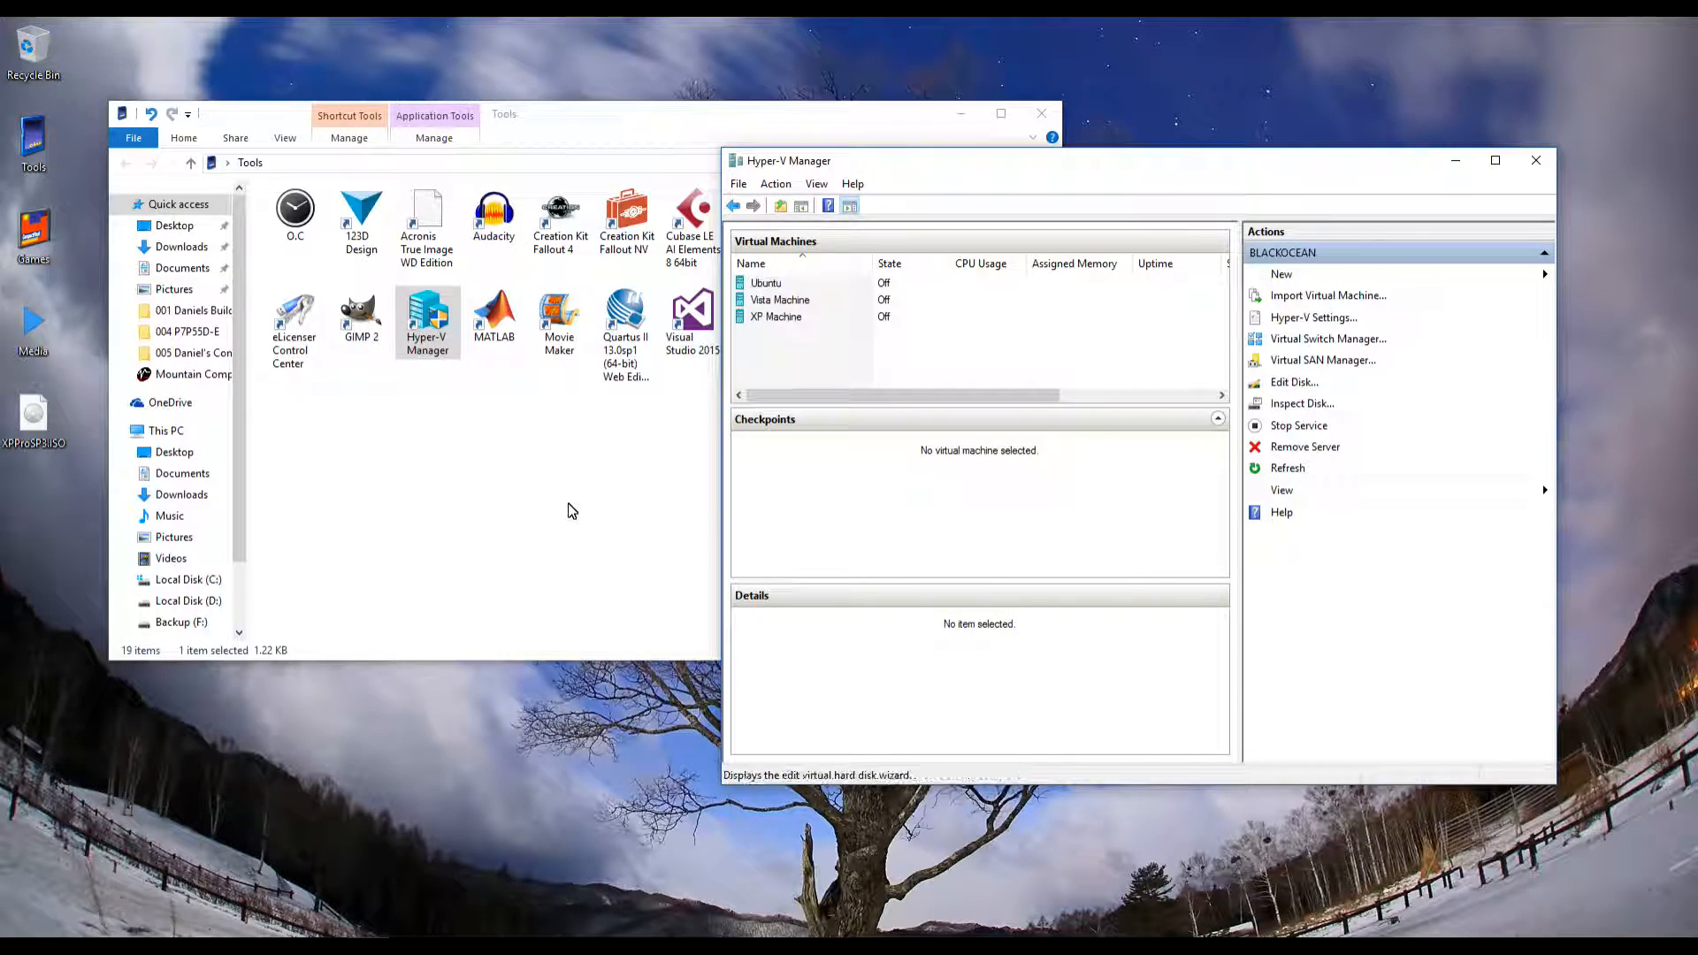
{"action": "key", "text": "Down"}
Launch the New Virtual Machine Wizard through Action > New > Virtual Machine
{"action": "left_click", "coordinate": [816, 184]}
{"action": "mouse_move", "coordinate": [776, 184]}
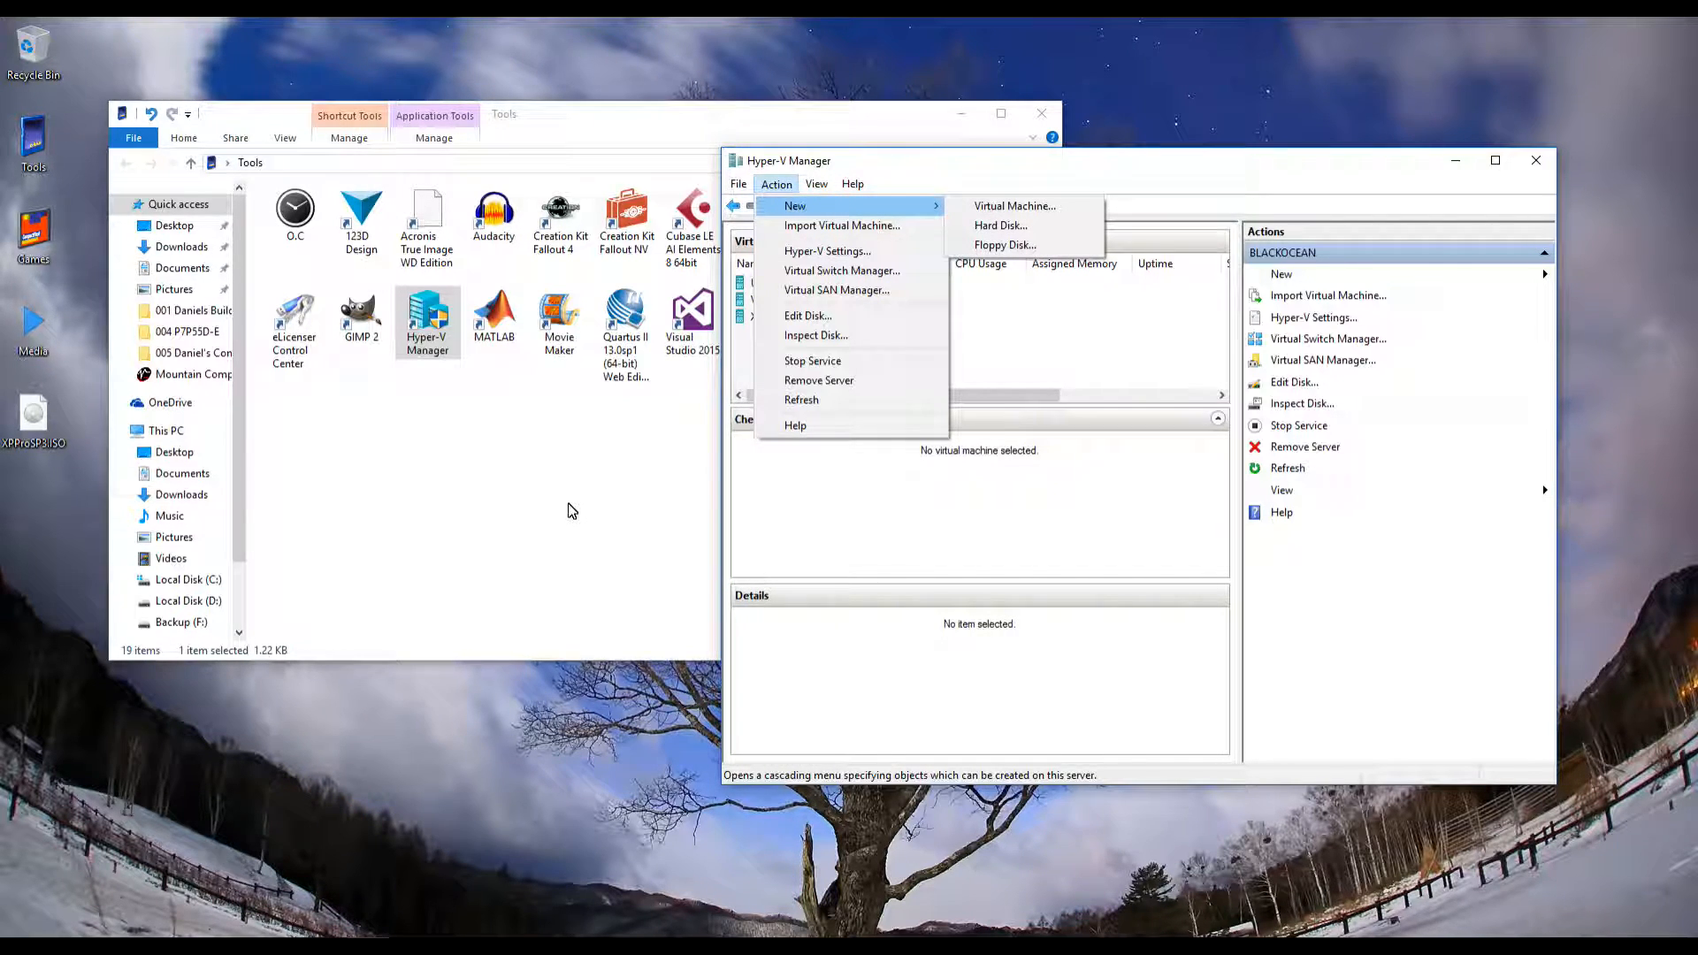
{"action": "key", "text": "Right"}
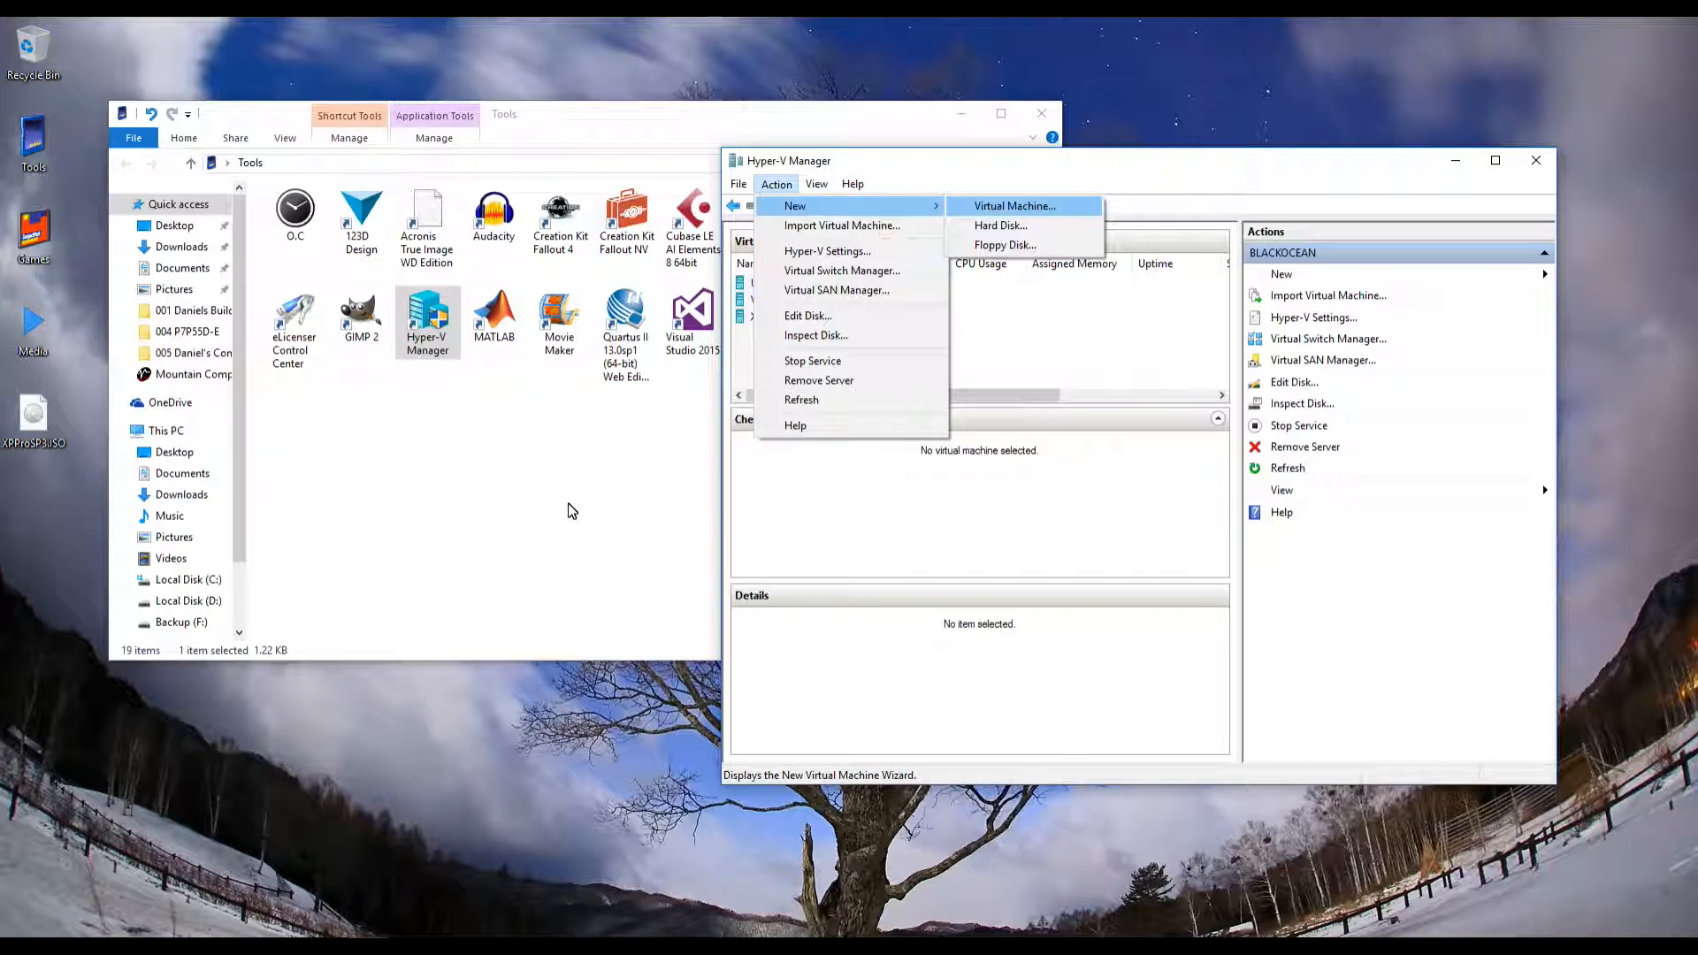
{"action": "key", "text": "Return"}
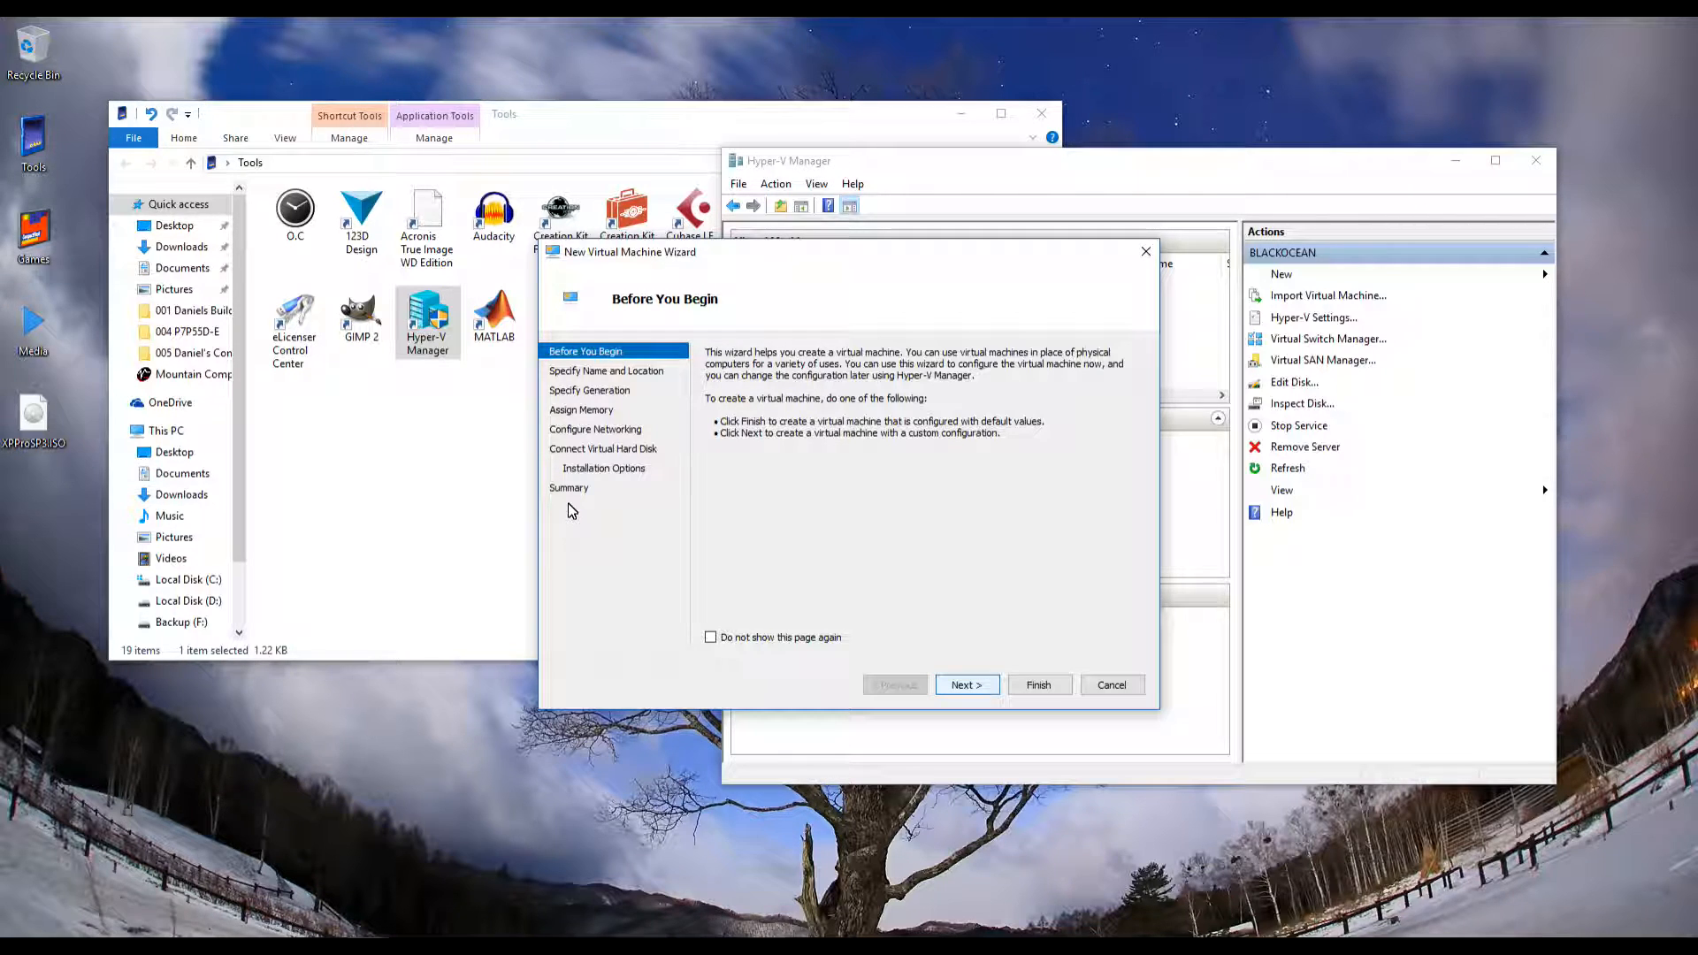
Skip the introduction, name the VM 'Mountain Computers Test Machine', and continue to the generation page
{"action": "key", "text": "Return"}
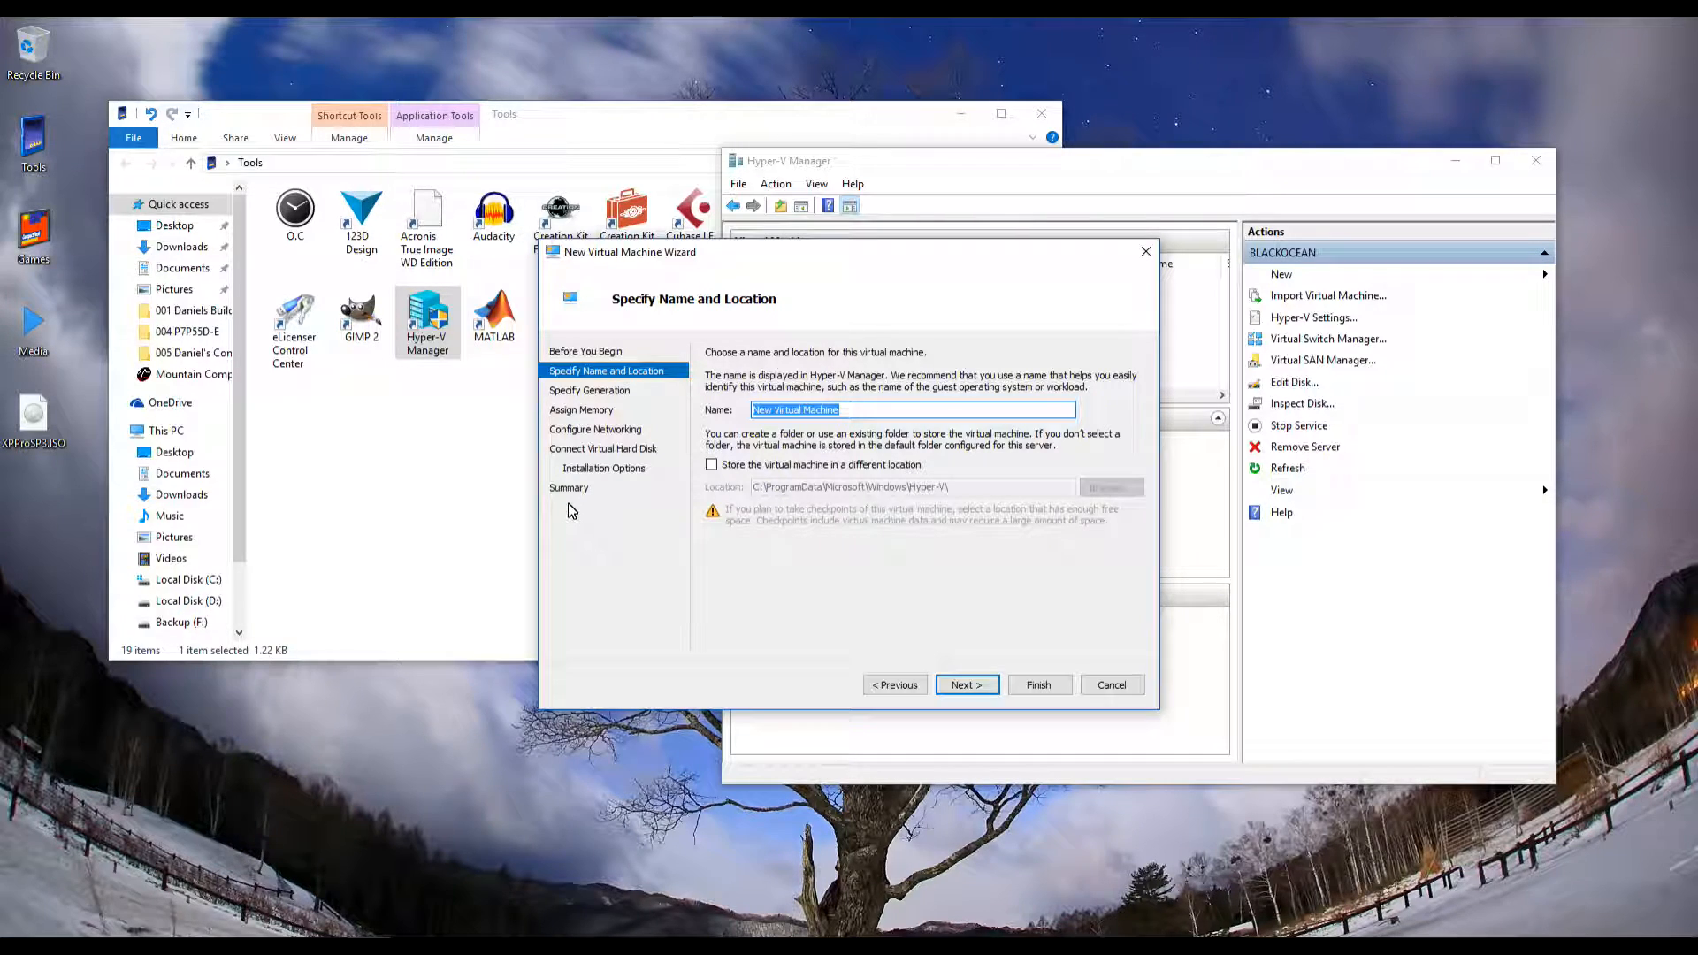
{"action": "type", "text": "Mdo"}
{"action": "type", "text": "untain Comp"}
{"action": "type", "text": "uters Test "}
{"action": "type", "text": "Machine"}
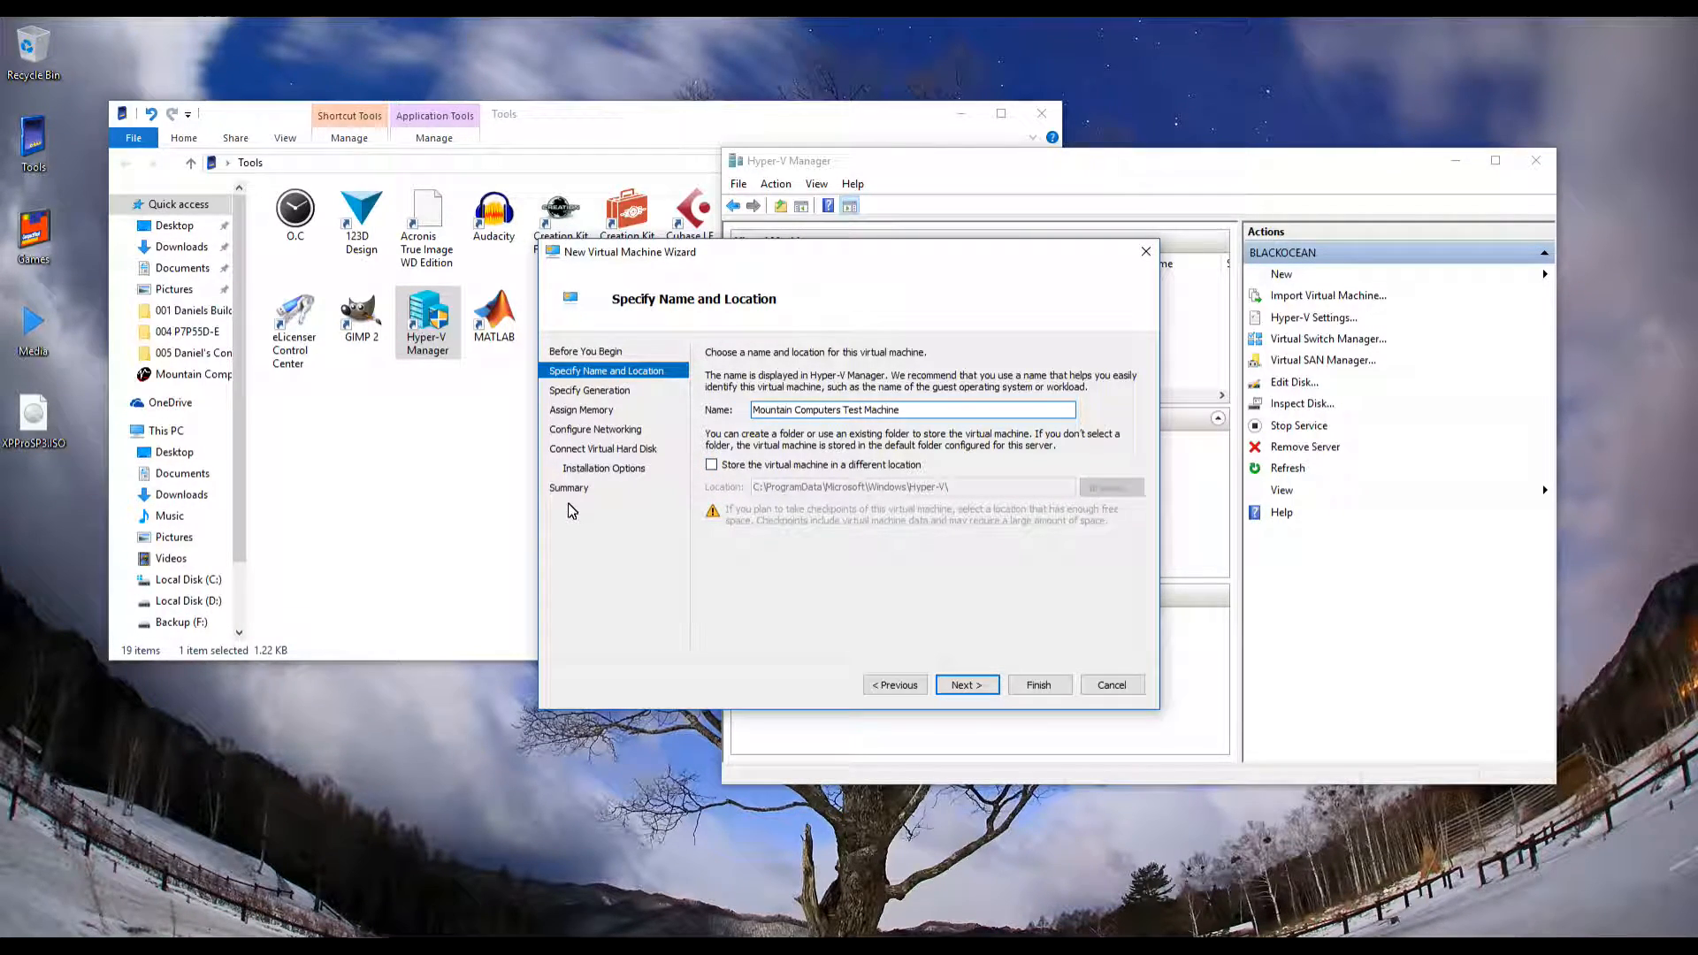
{"action": "key", "text": "Return"}
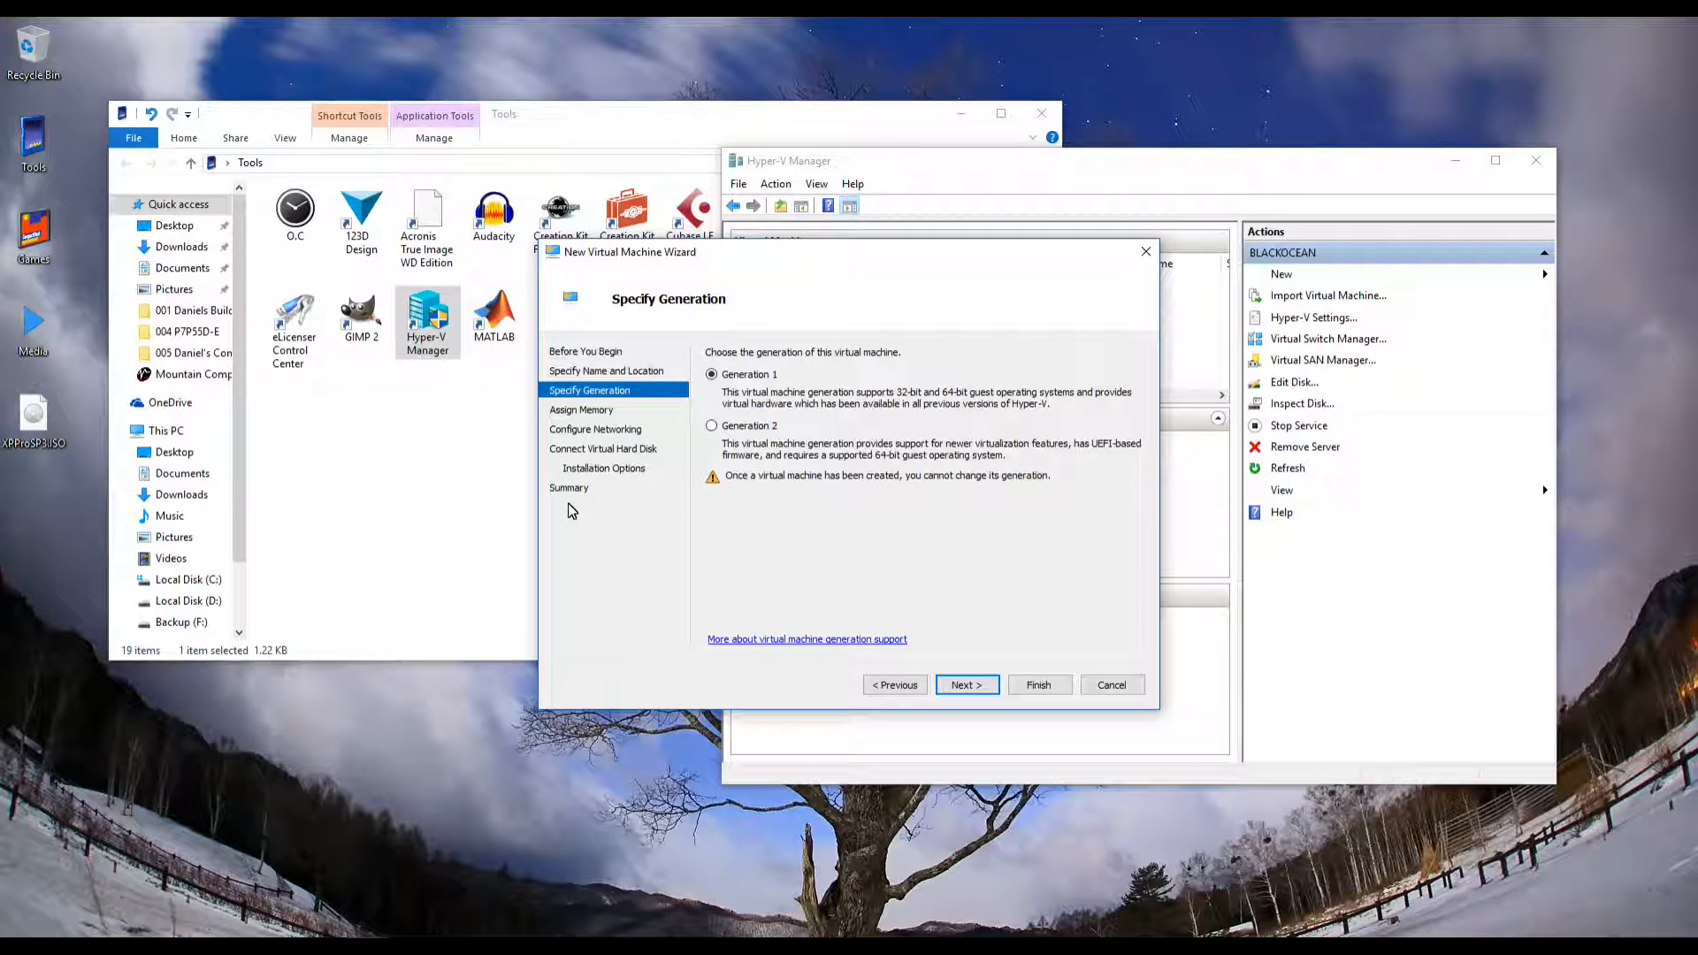
Keep Generation 1 and advance to the Assign Memory page
{"action": "key", "text": "Return"}
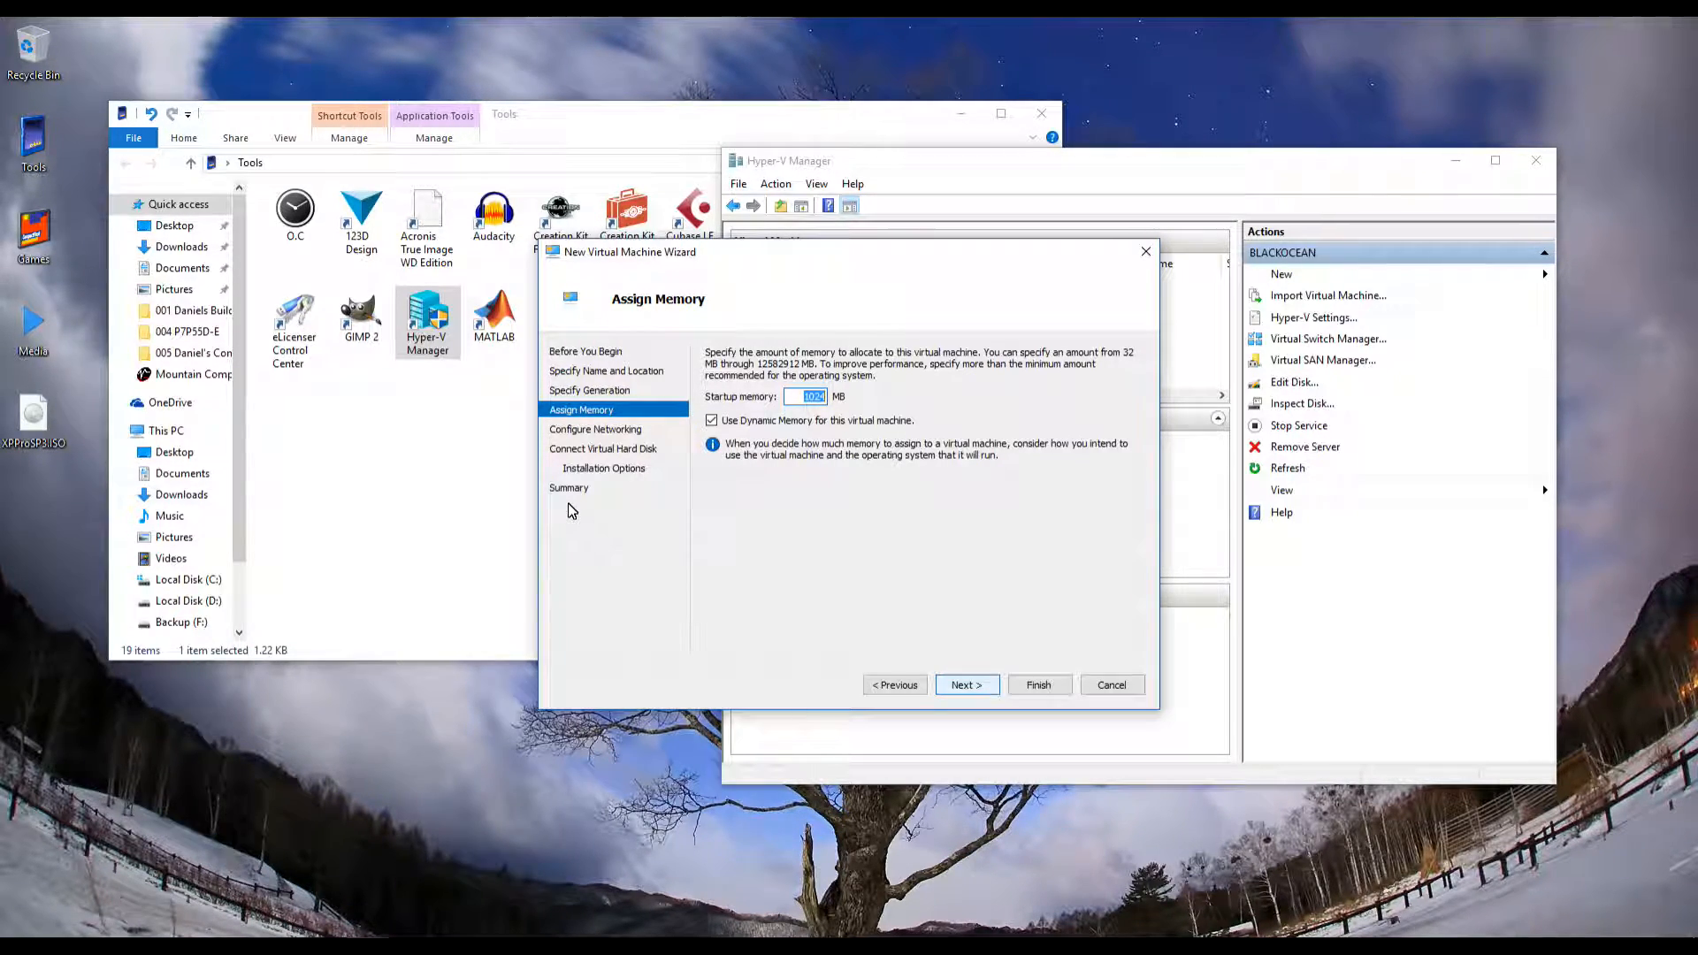
Accept the default memory, leave the network connection Not Connected, and continue
{"action": "key", "text": "Return"}
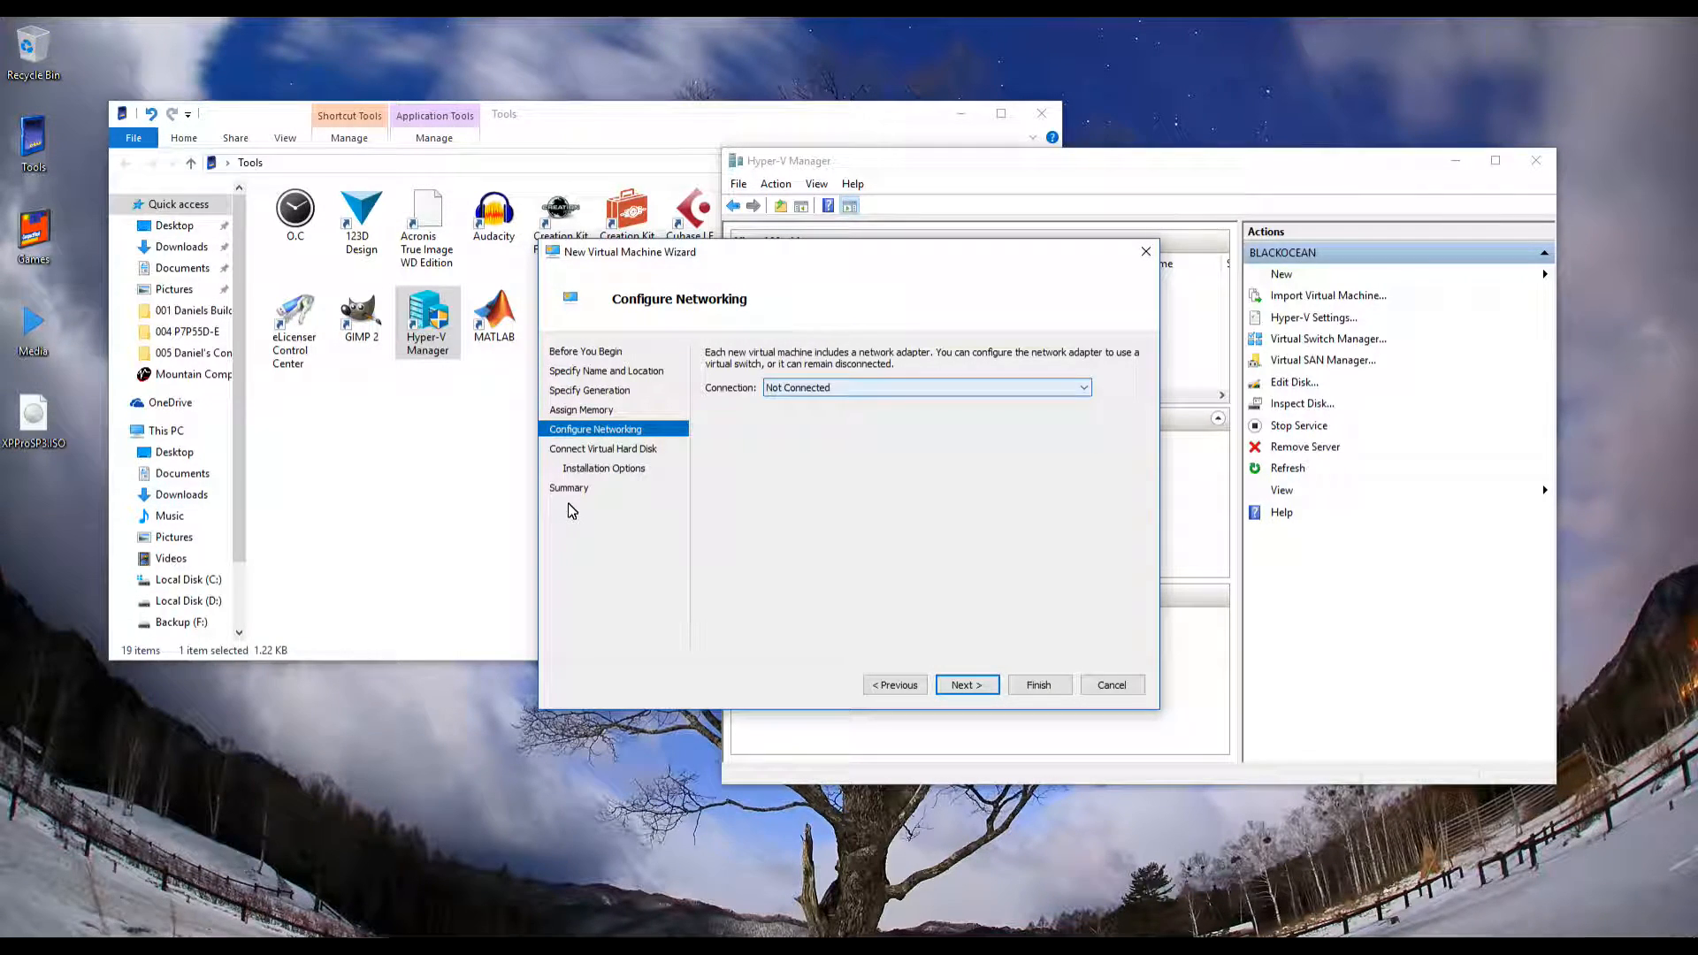
{"action": "key", "text": "alt+Down"}
{"action": "key", "text": "Down"}
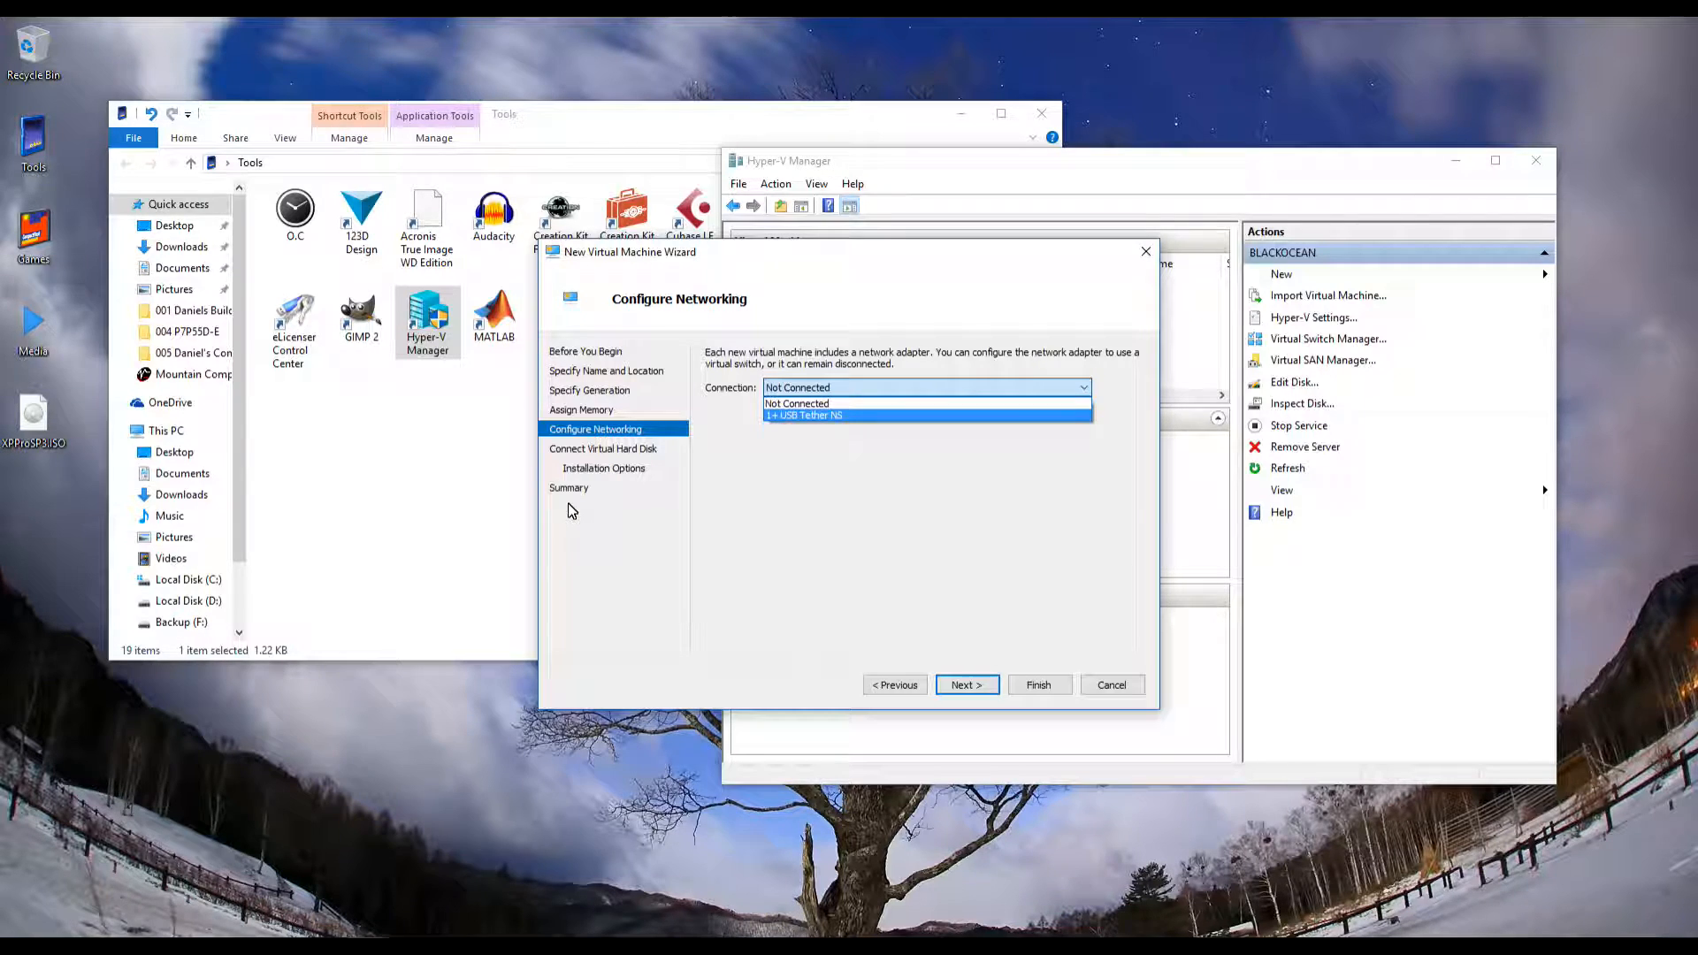
{"action": "key", "text": "Escape"}
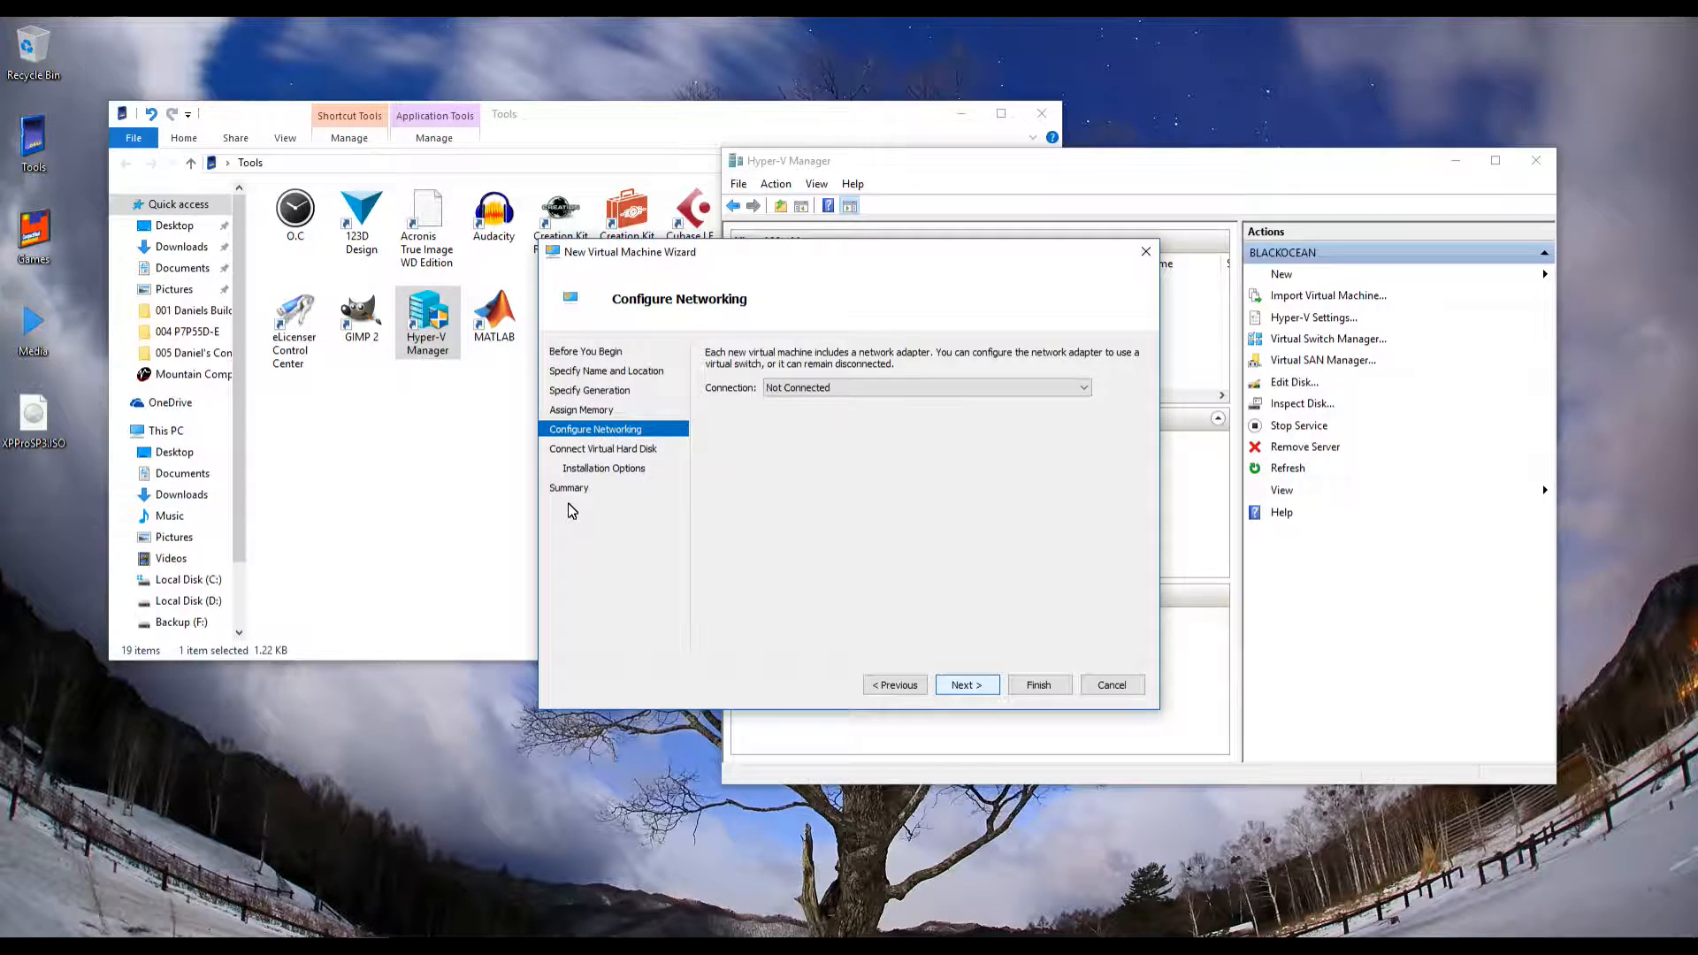
{"action": "key", "text": "Return"}
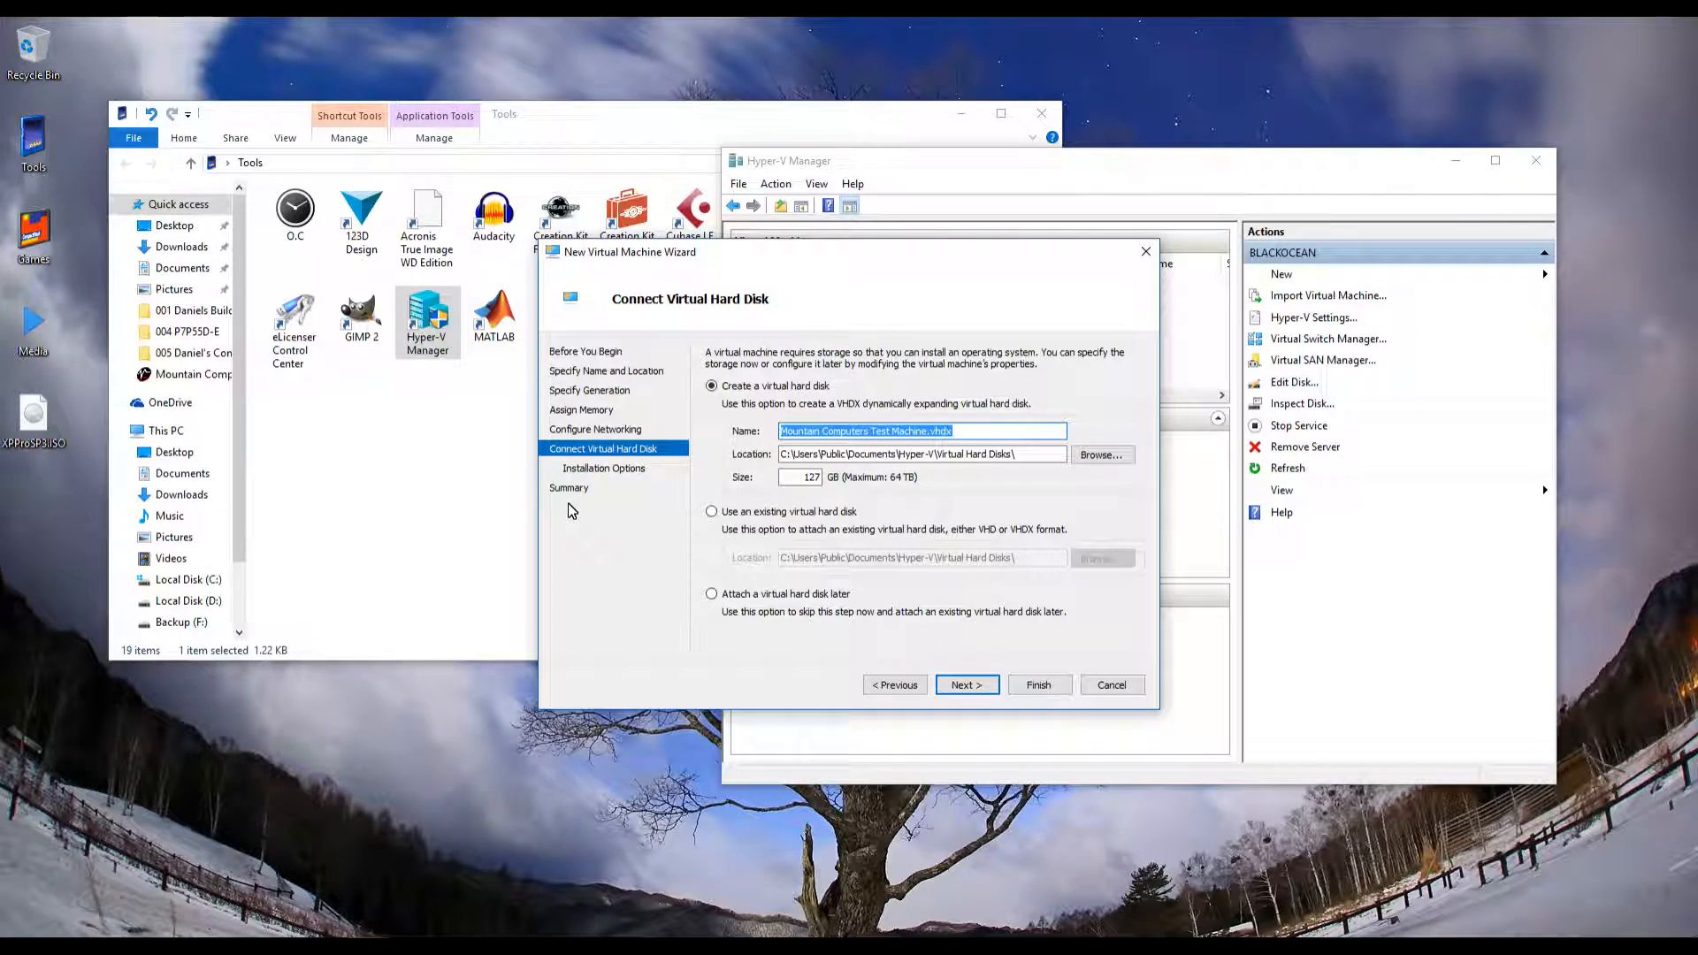
Step back in the wizard to revisit the Assign Memory page
{"action": "key", "text": "alt+p"}
{"action": "key", "text": "alt+p"}
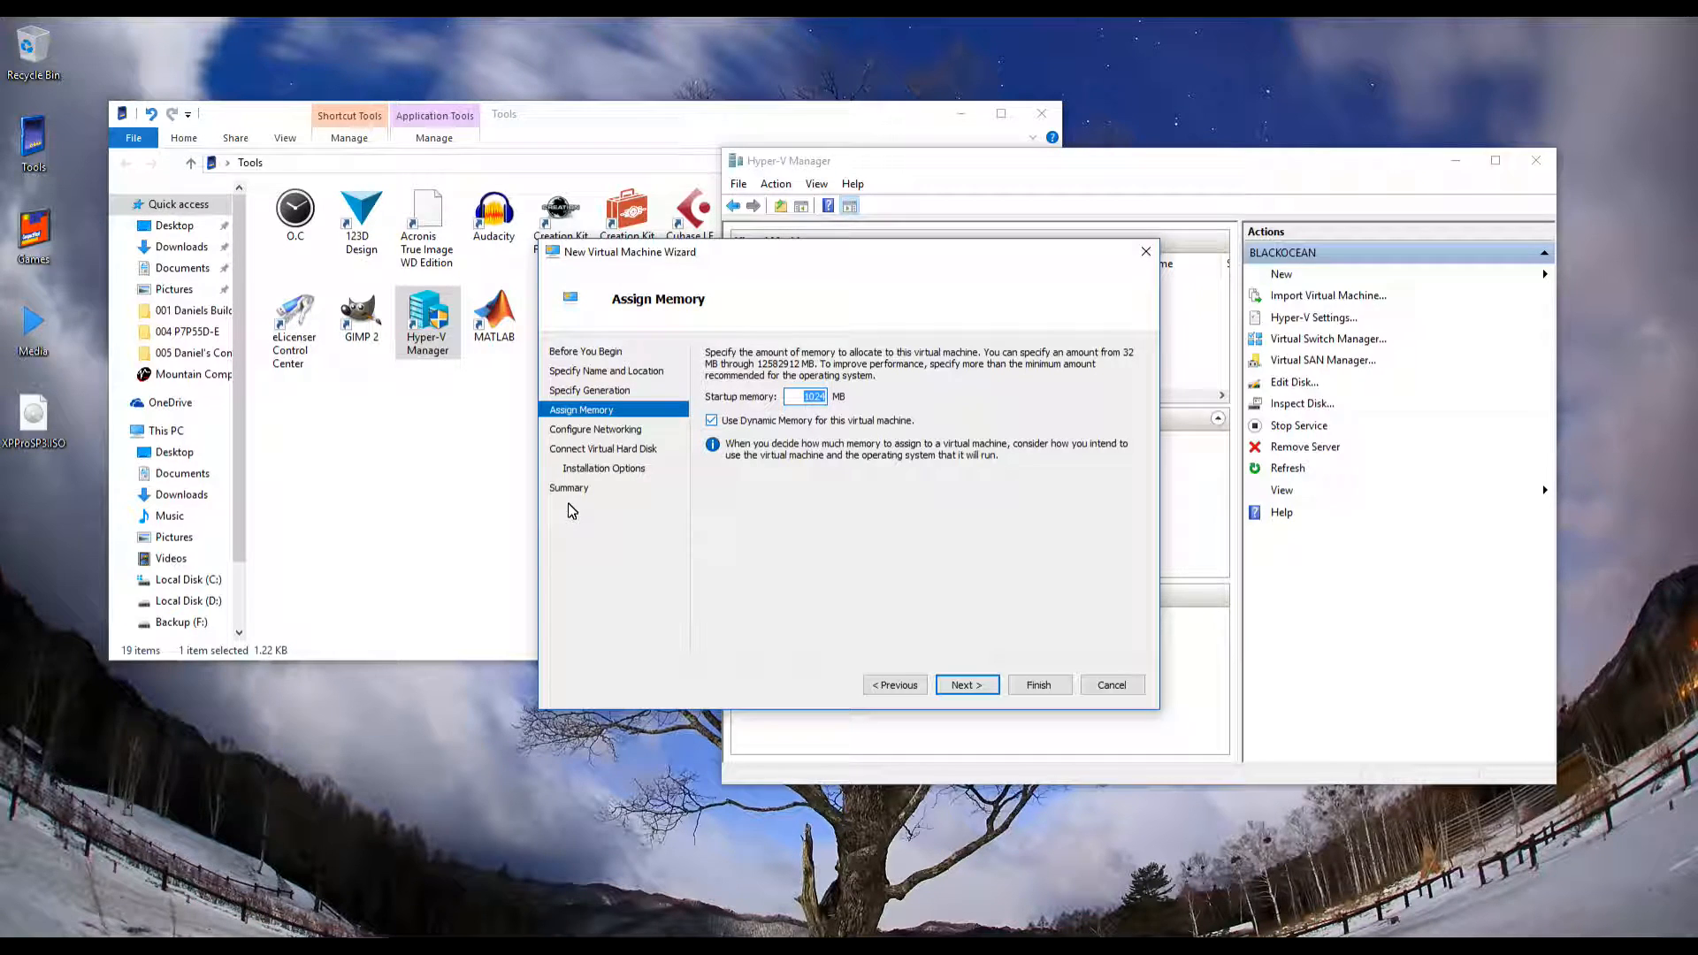
Advance past unchanged memory and networking to the Connect Virtual Hard Disk page
{"action": "key", "text": "Return"}
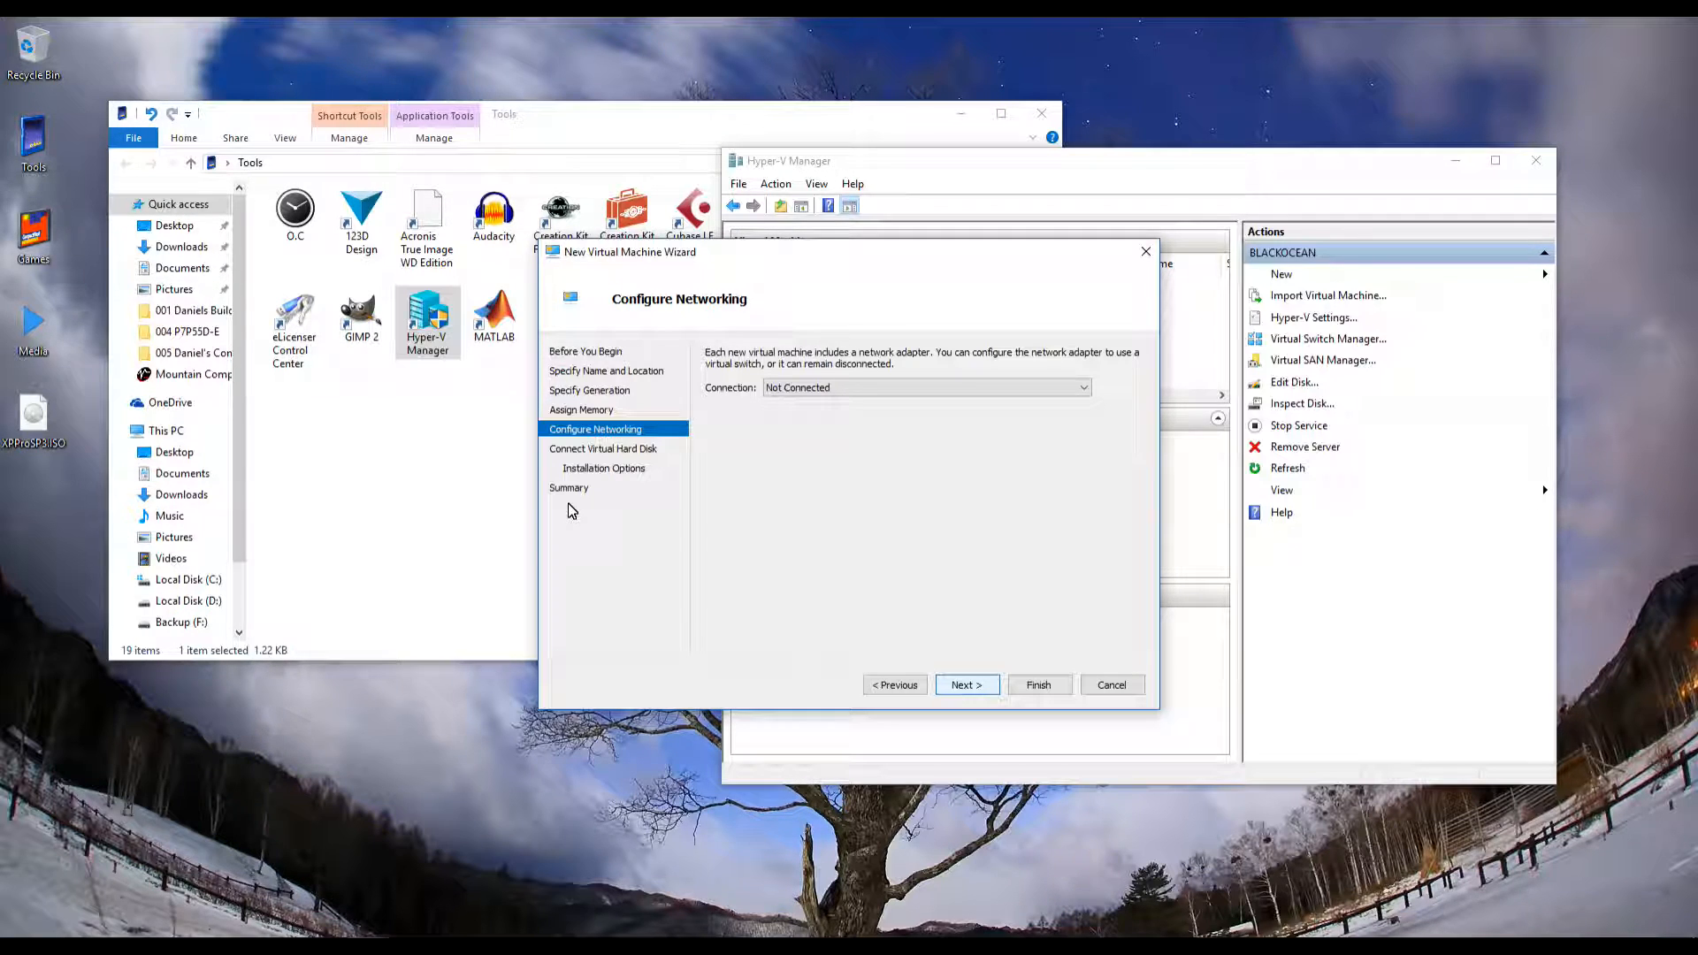
{"action": "key", "text": "Return"}
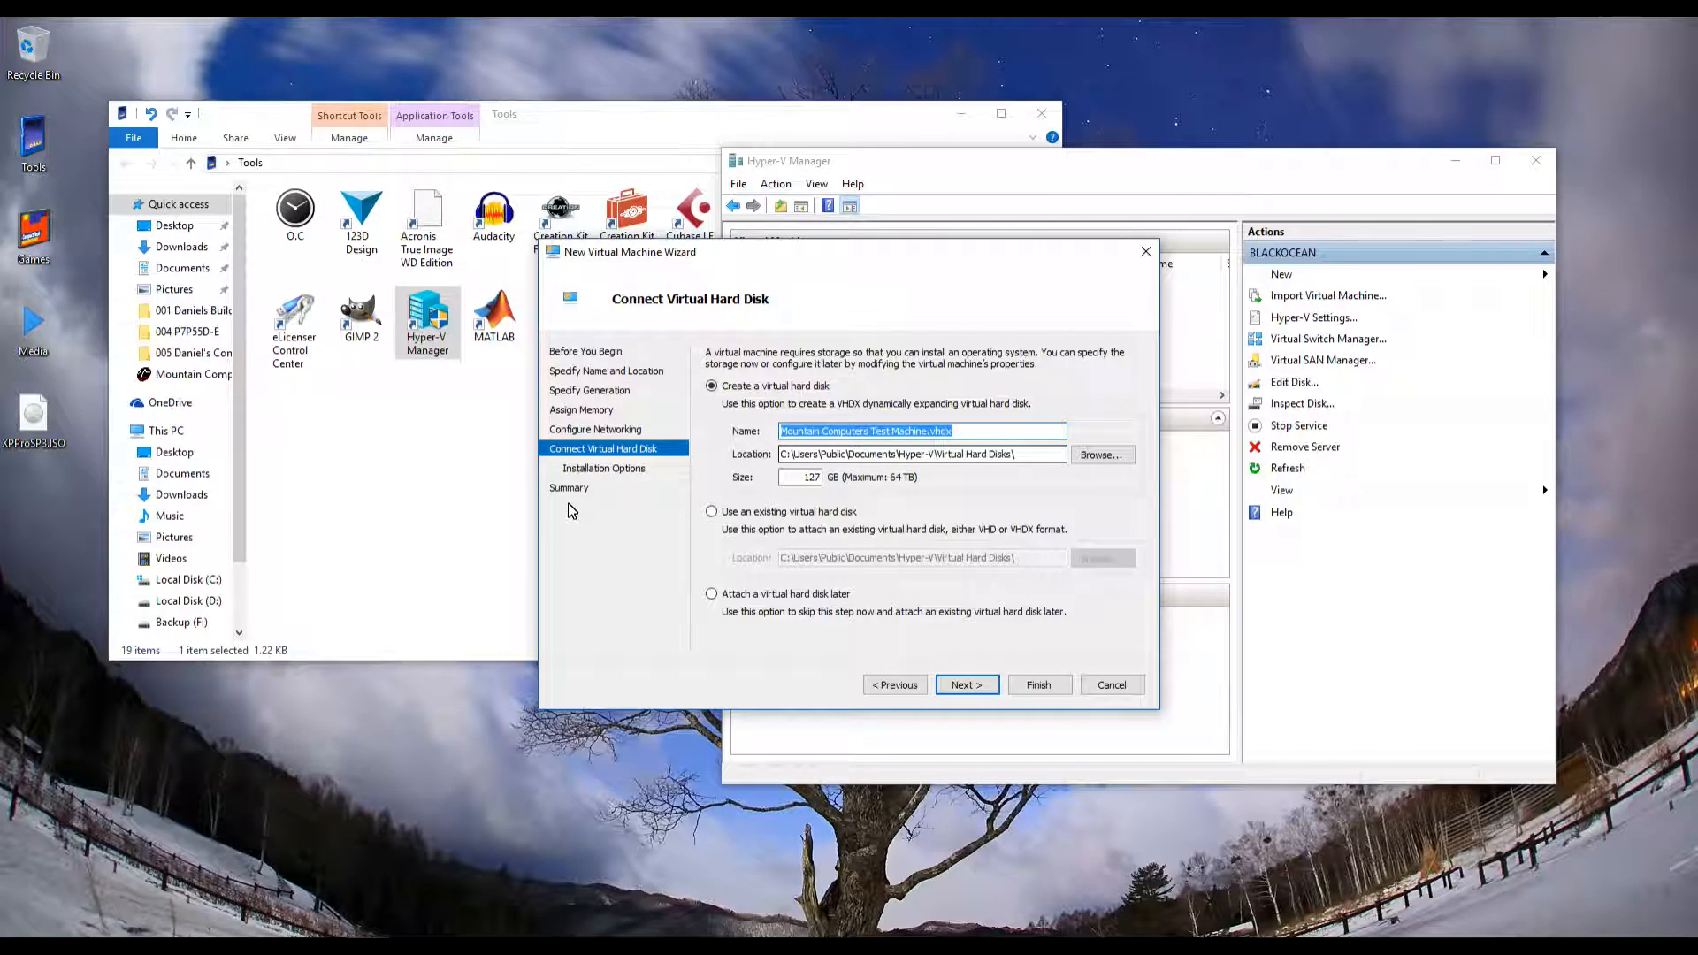
Set the disk location to D:\Public\Documents\Hyper-V\Virtual Hard Disks\ and size 40 GB, then continue
{"action": "key", "text": "Tab"}
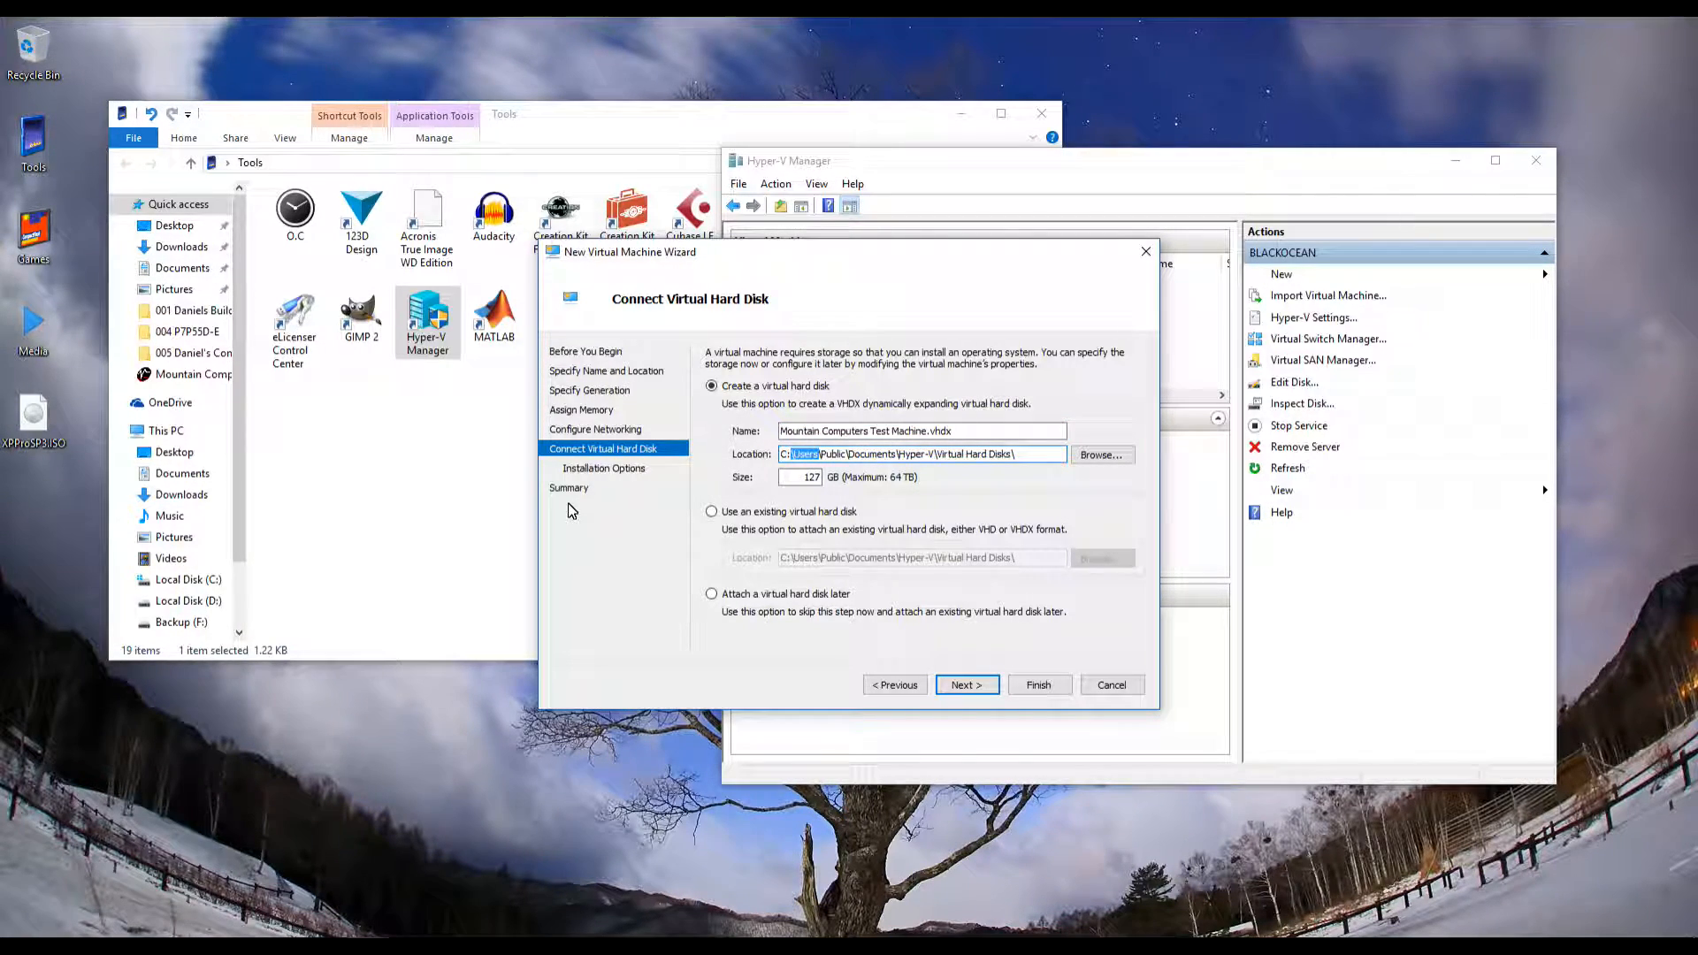
{"action": "key", "text": "BackSpace"}
{"action": "key", "text": "BackSpace"}
{"action": "key", "text": "BackSpace"}
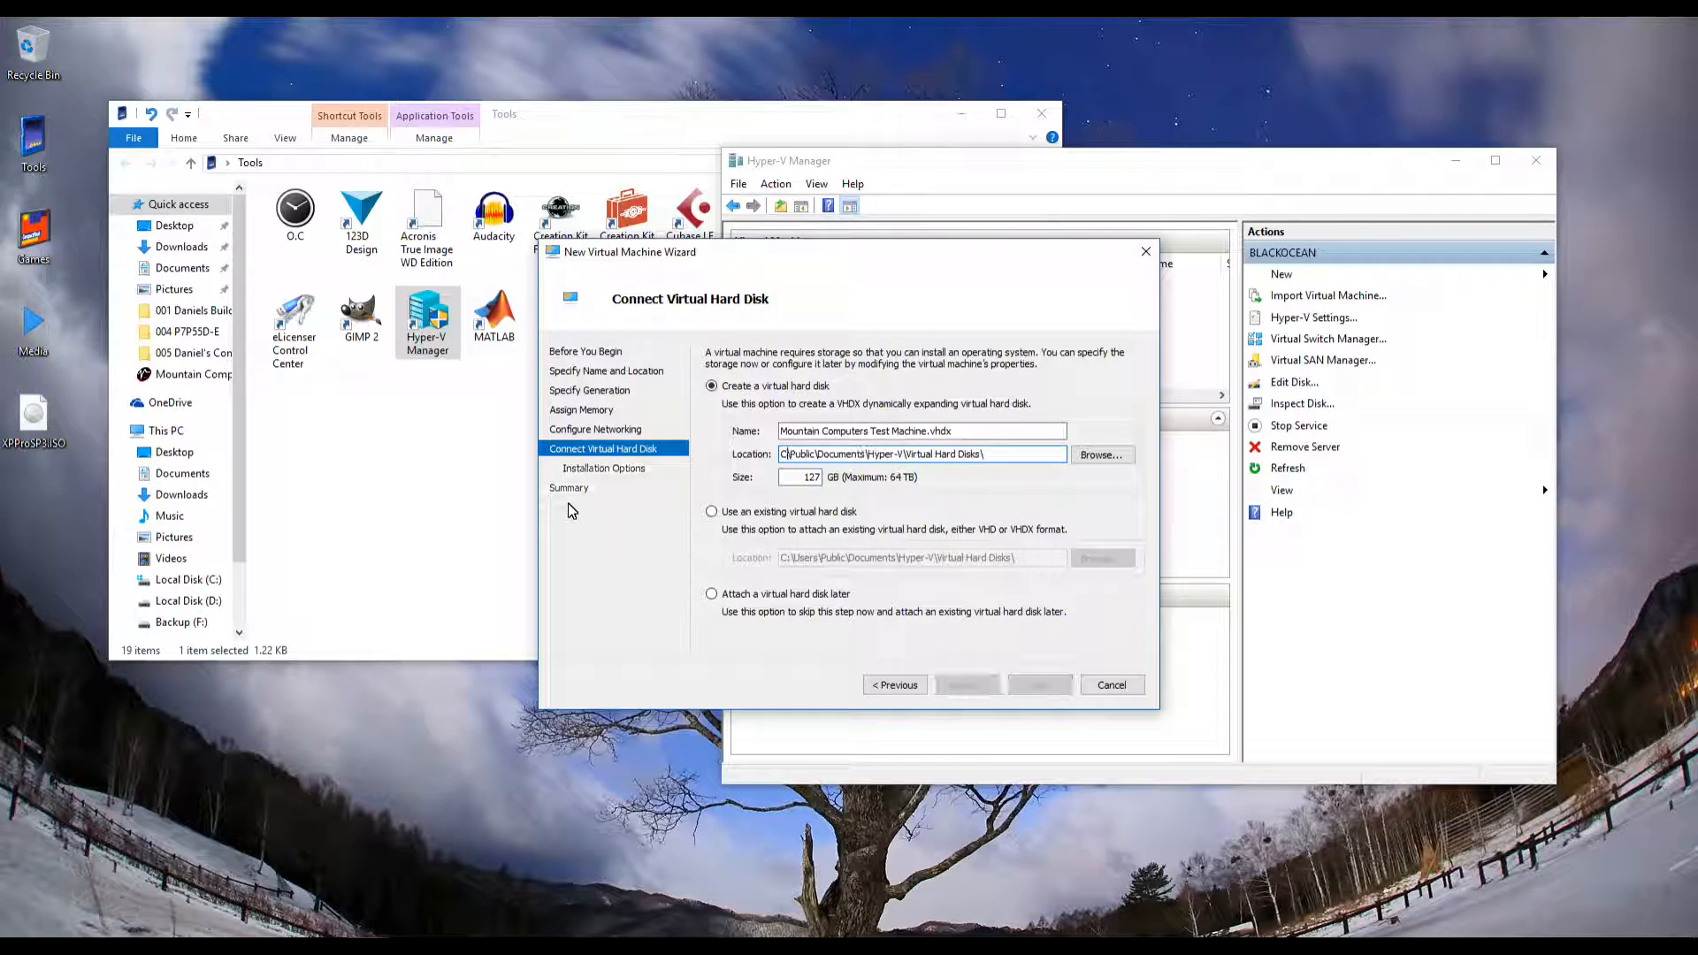
{"action": "type", "text": "D"}
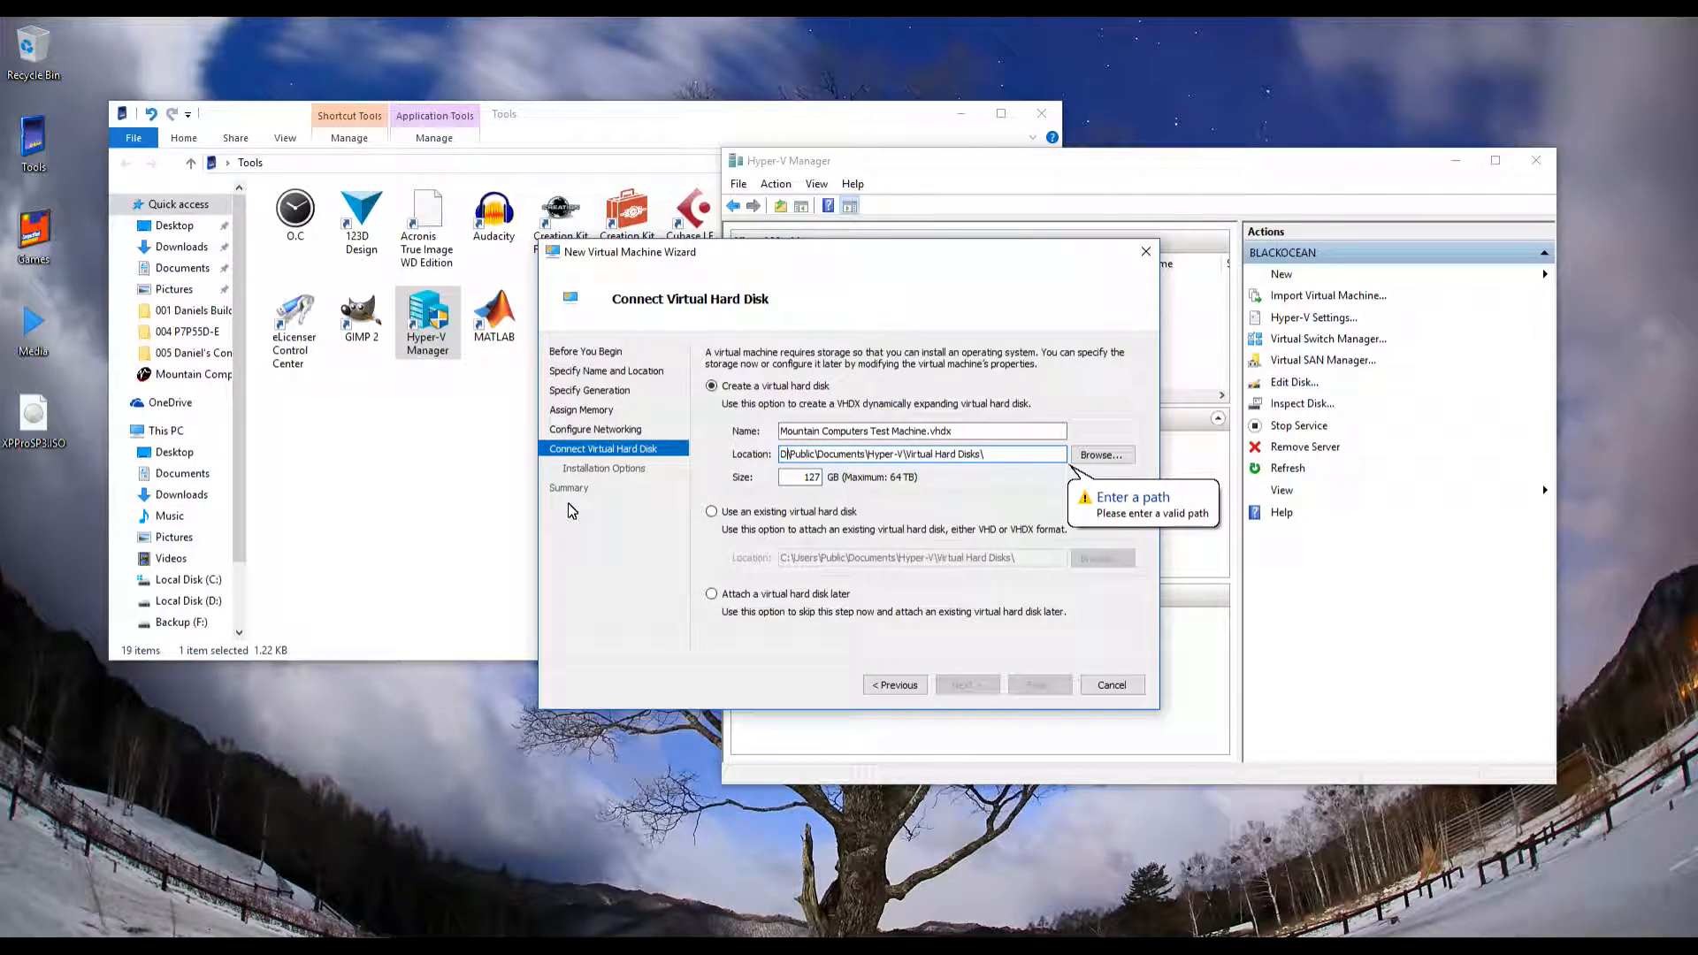
{"action": "type", "text": ":"}
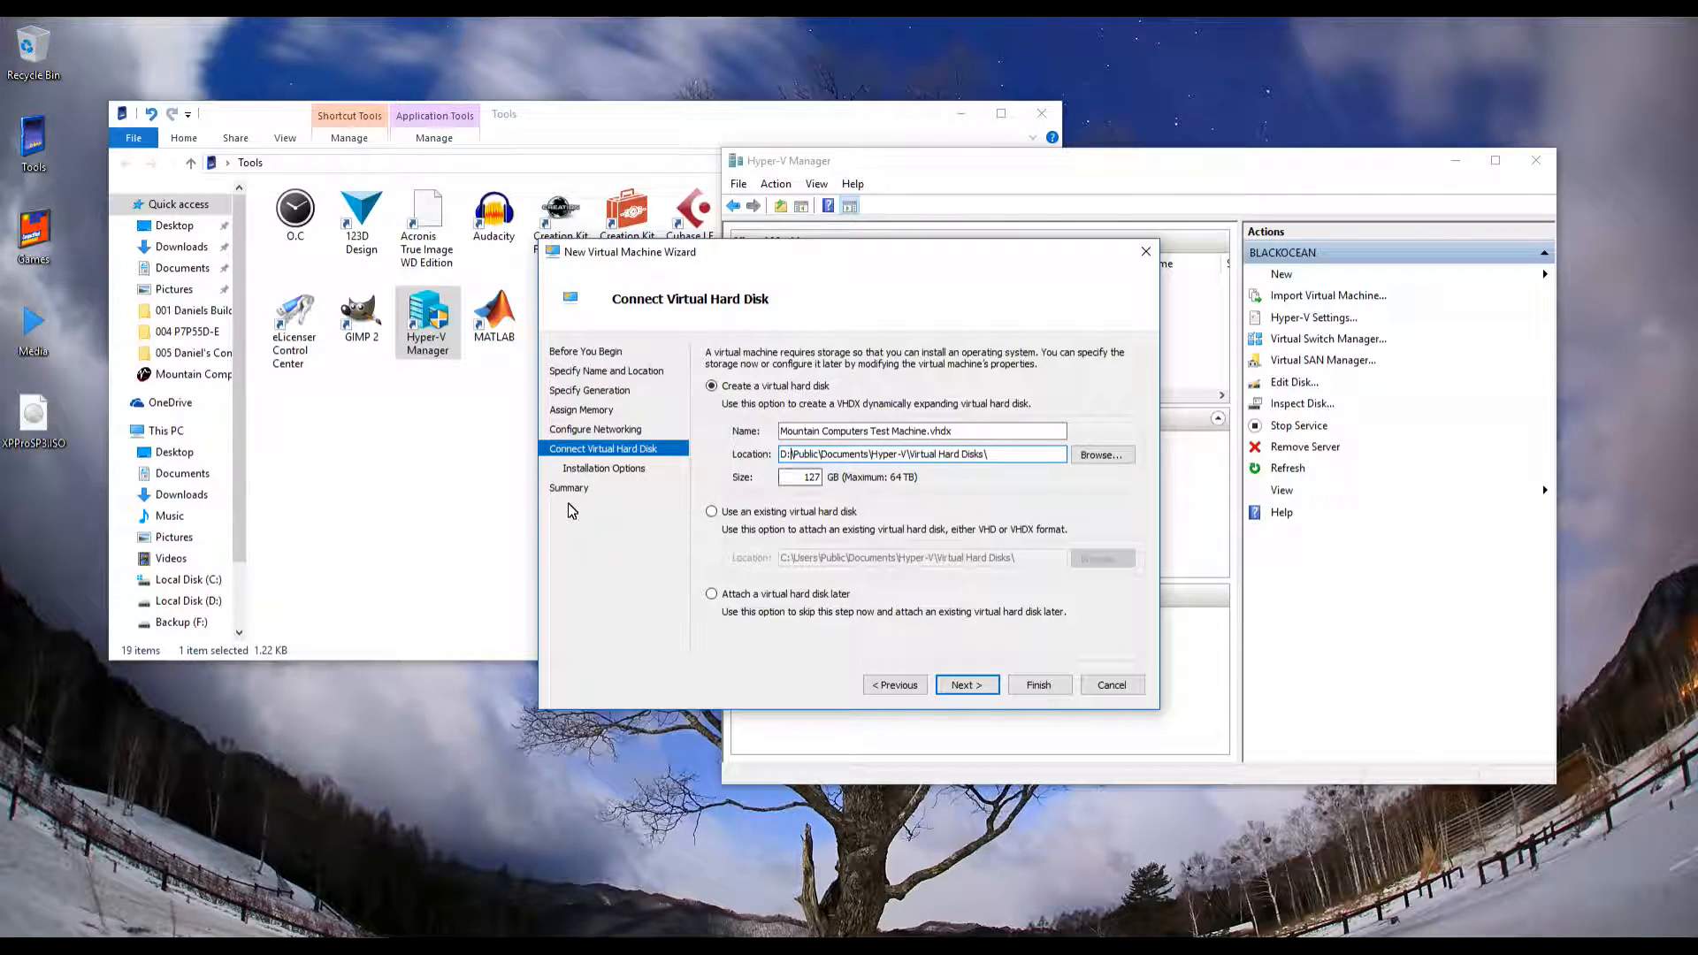
{"action": "key", "text": "Tab"}
{"action": "key", "text": "Tab"}
{"action": "type", "text": "40"}
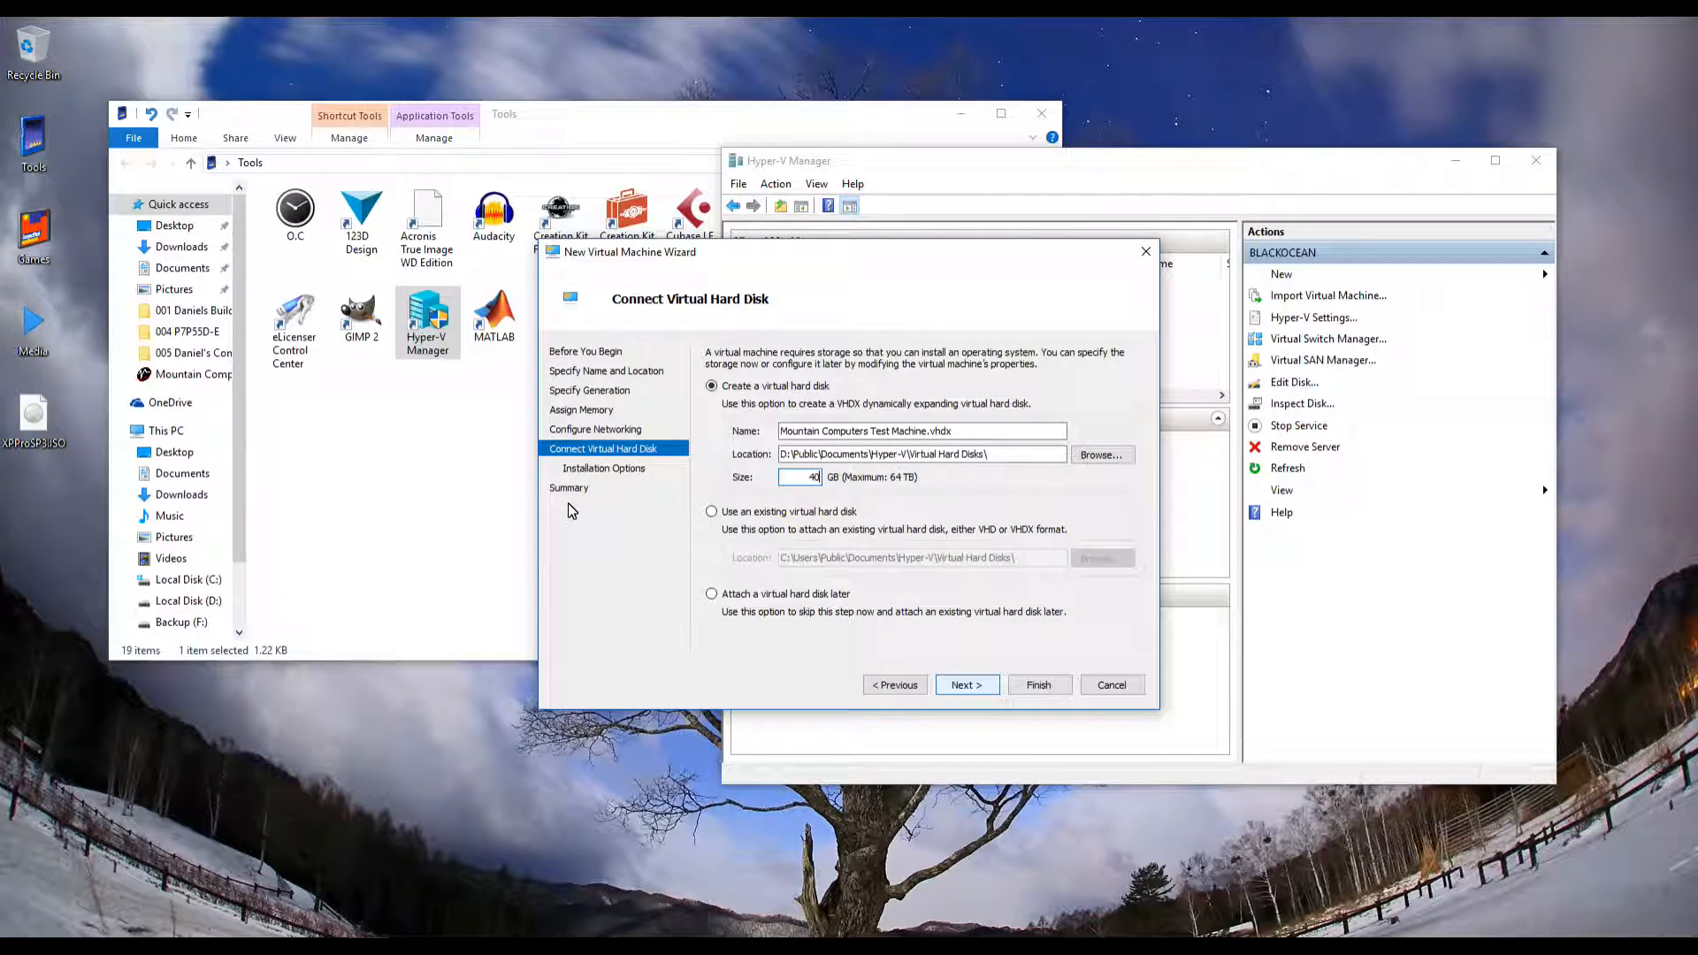
{"action": "key", "text": "Return"}
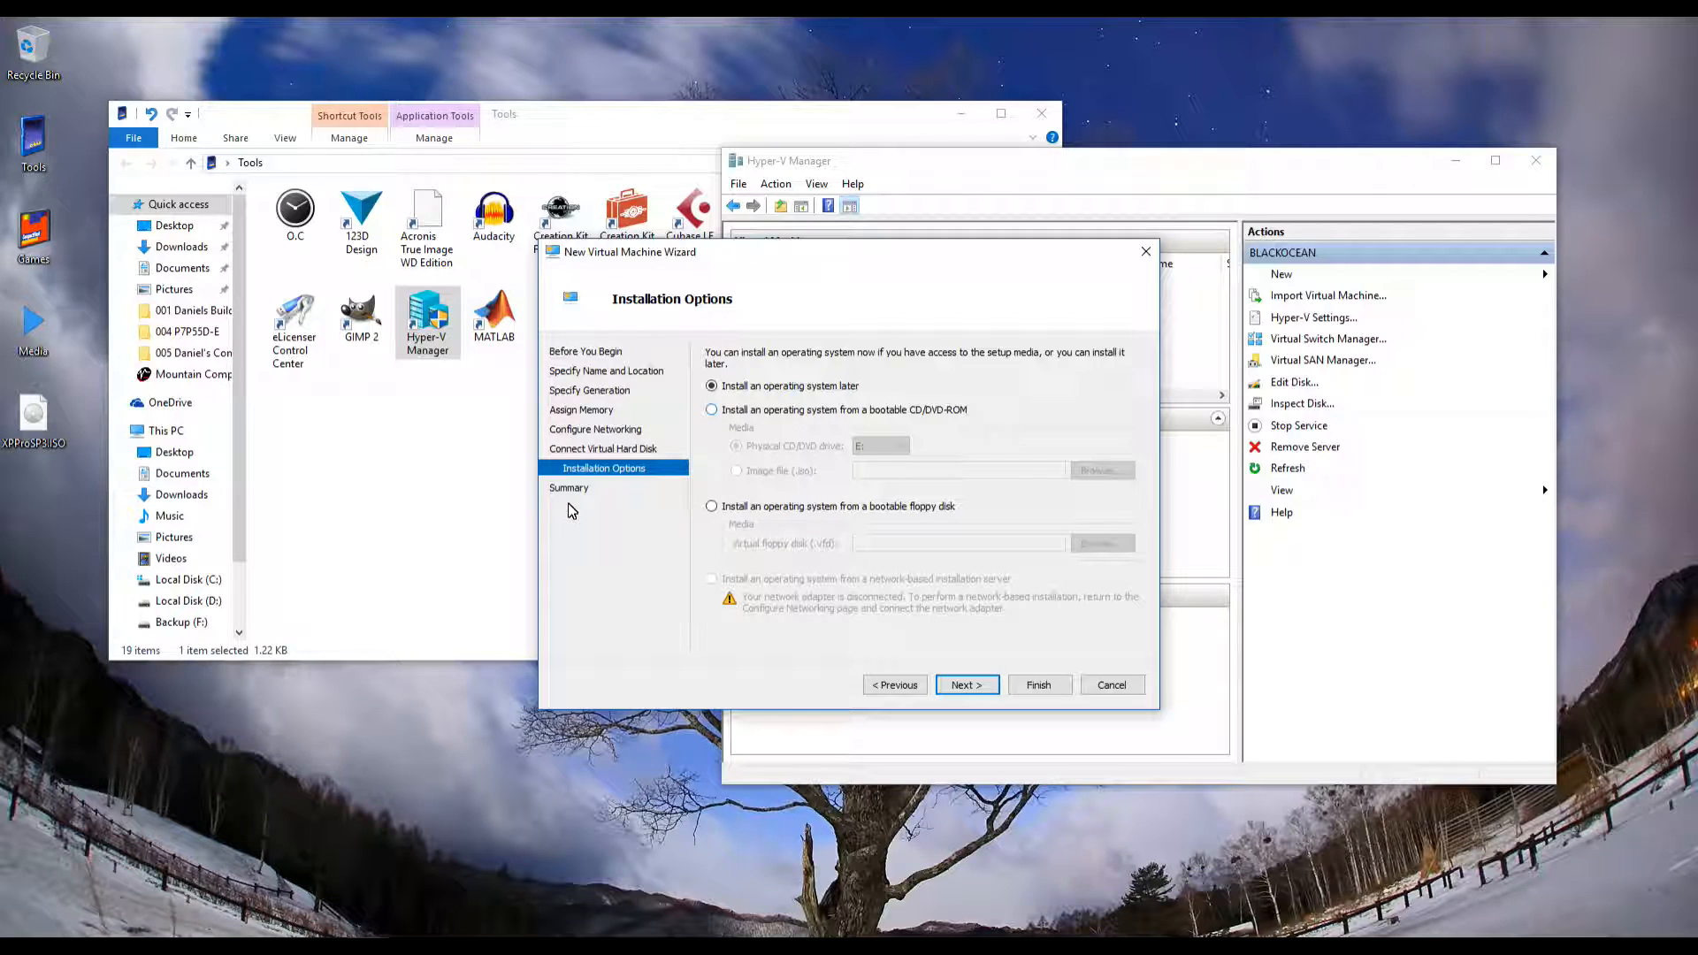
Install the OS from a bootable CD/DVD image file, choosing XPProSP3.ISO on the Desktop
{"action": "key", "text": "Down"}
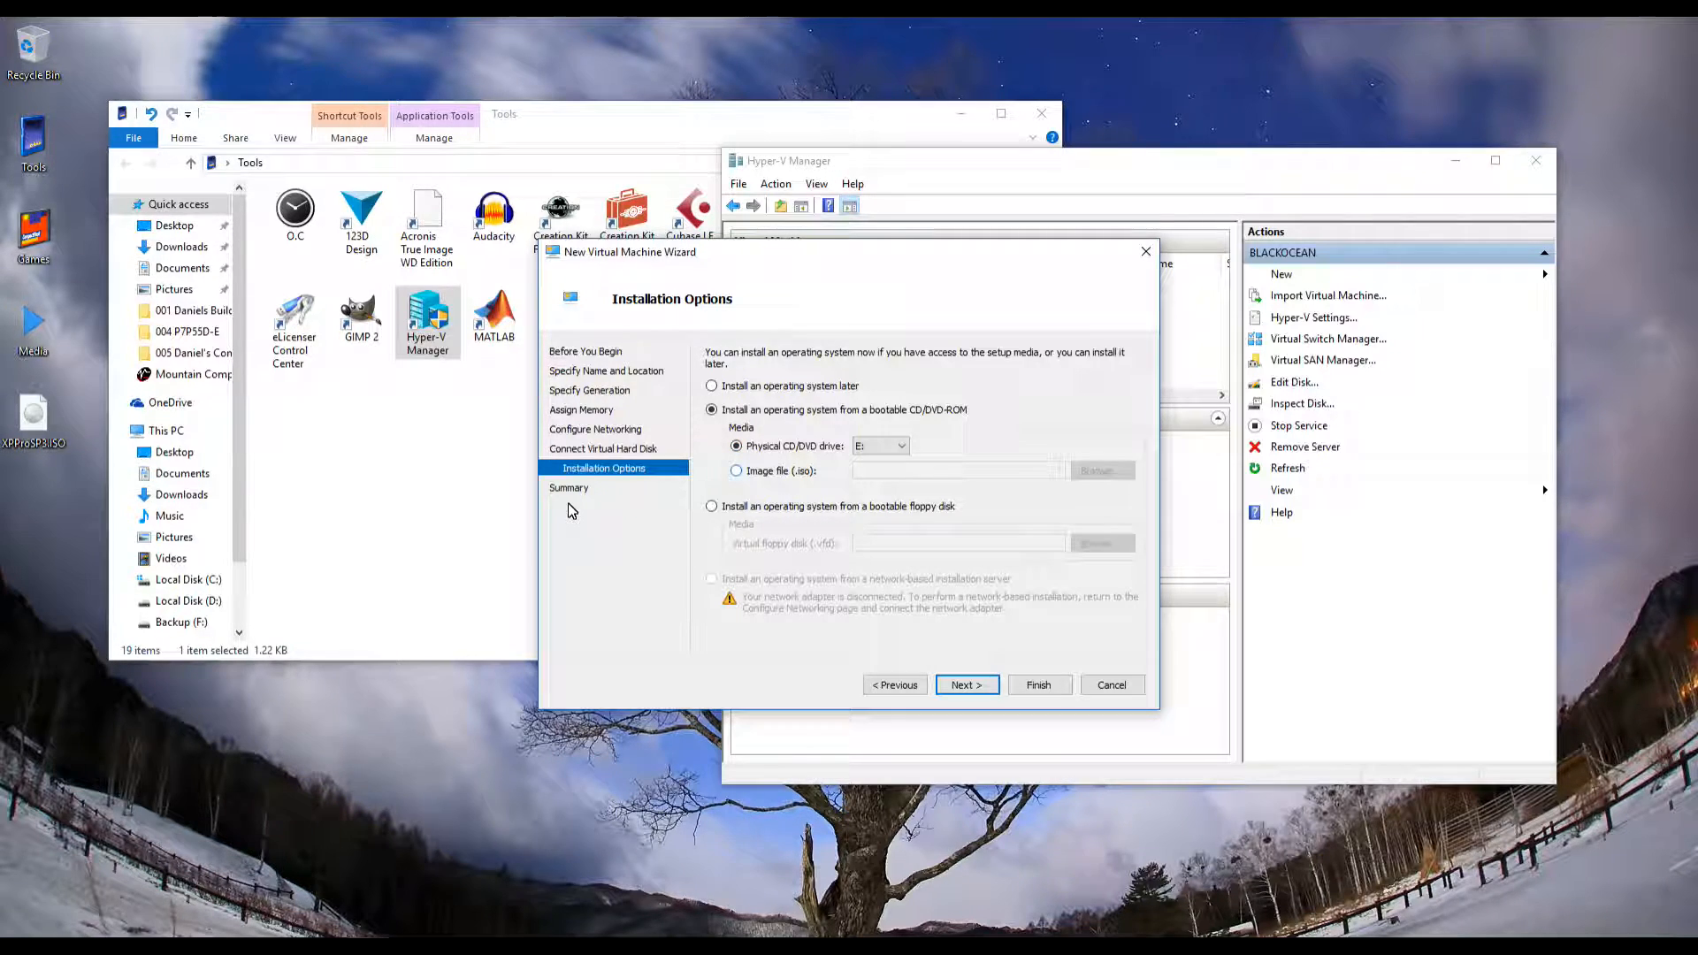
{"action": "left_click", "coordinate": [737, 470]}
{"action": "left_click", "coordinate": [1102, 471]}
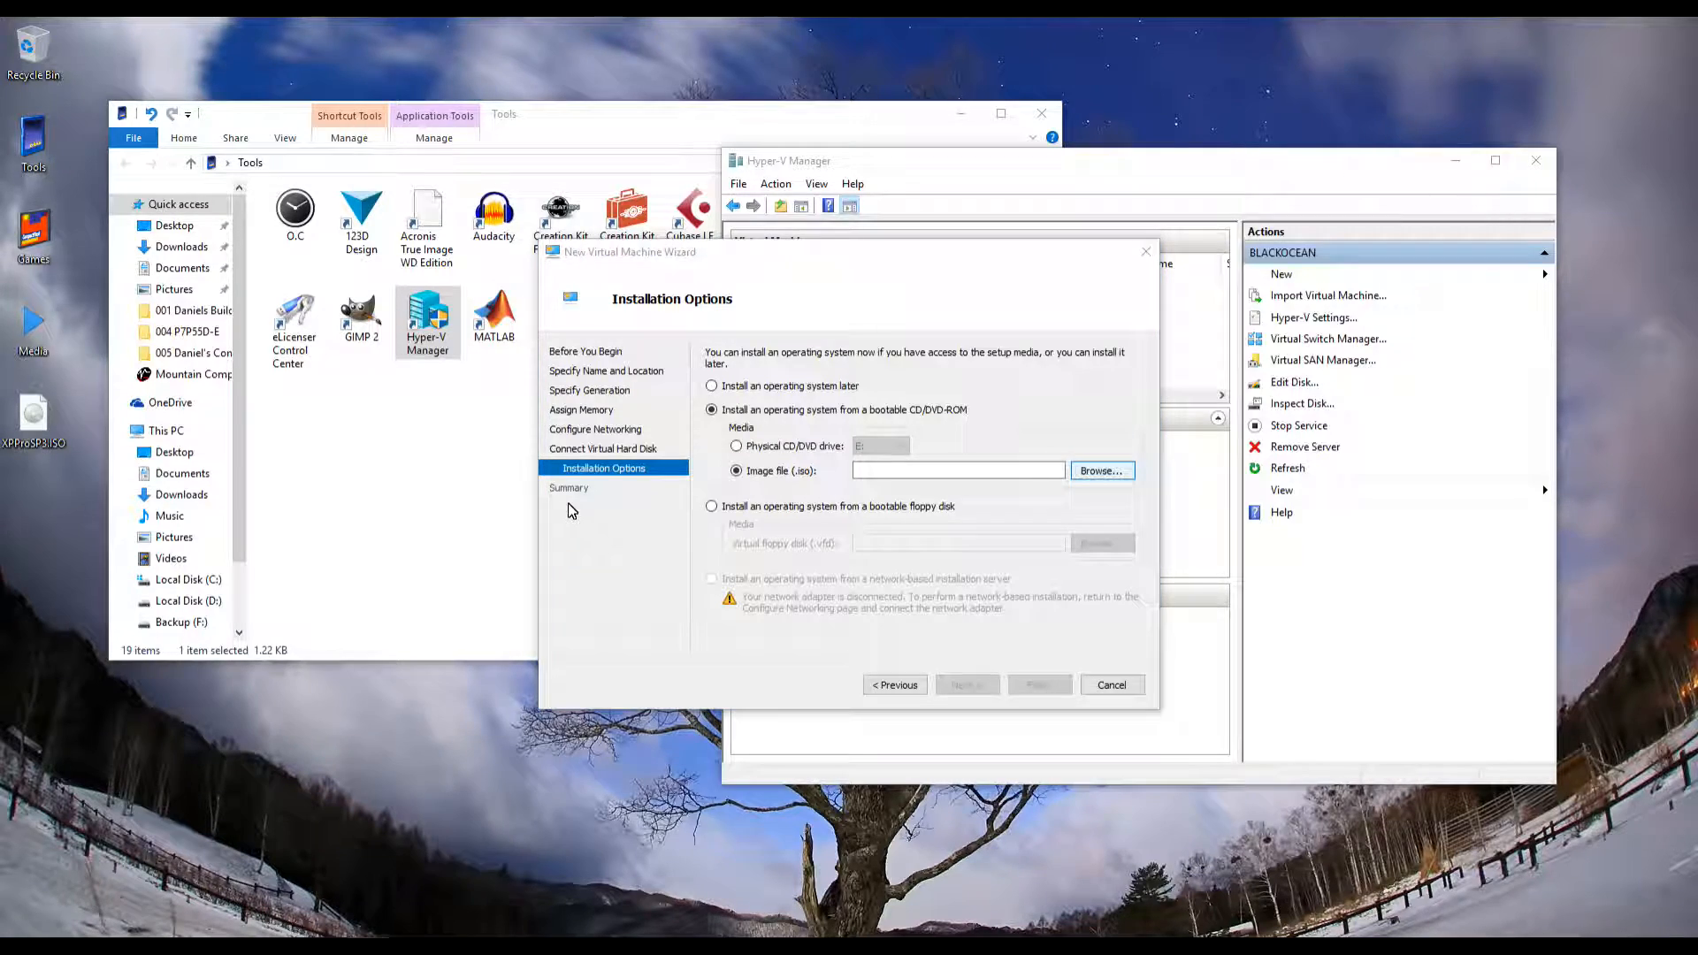
{"action": "left_click", "coordinate": [611, 468]}
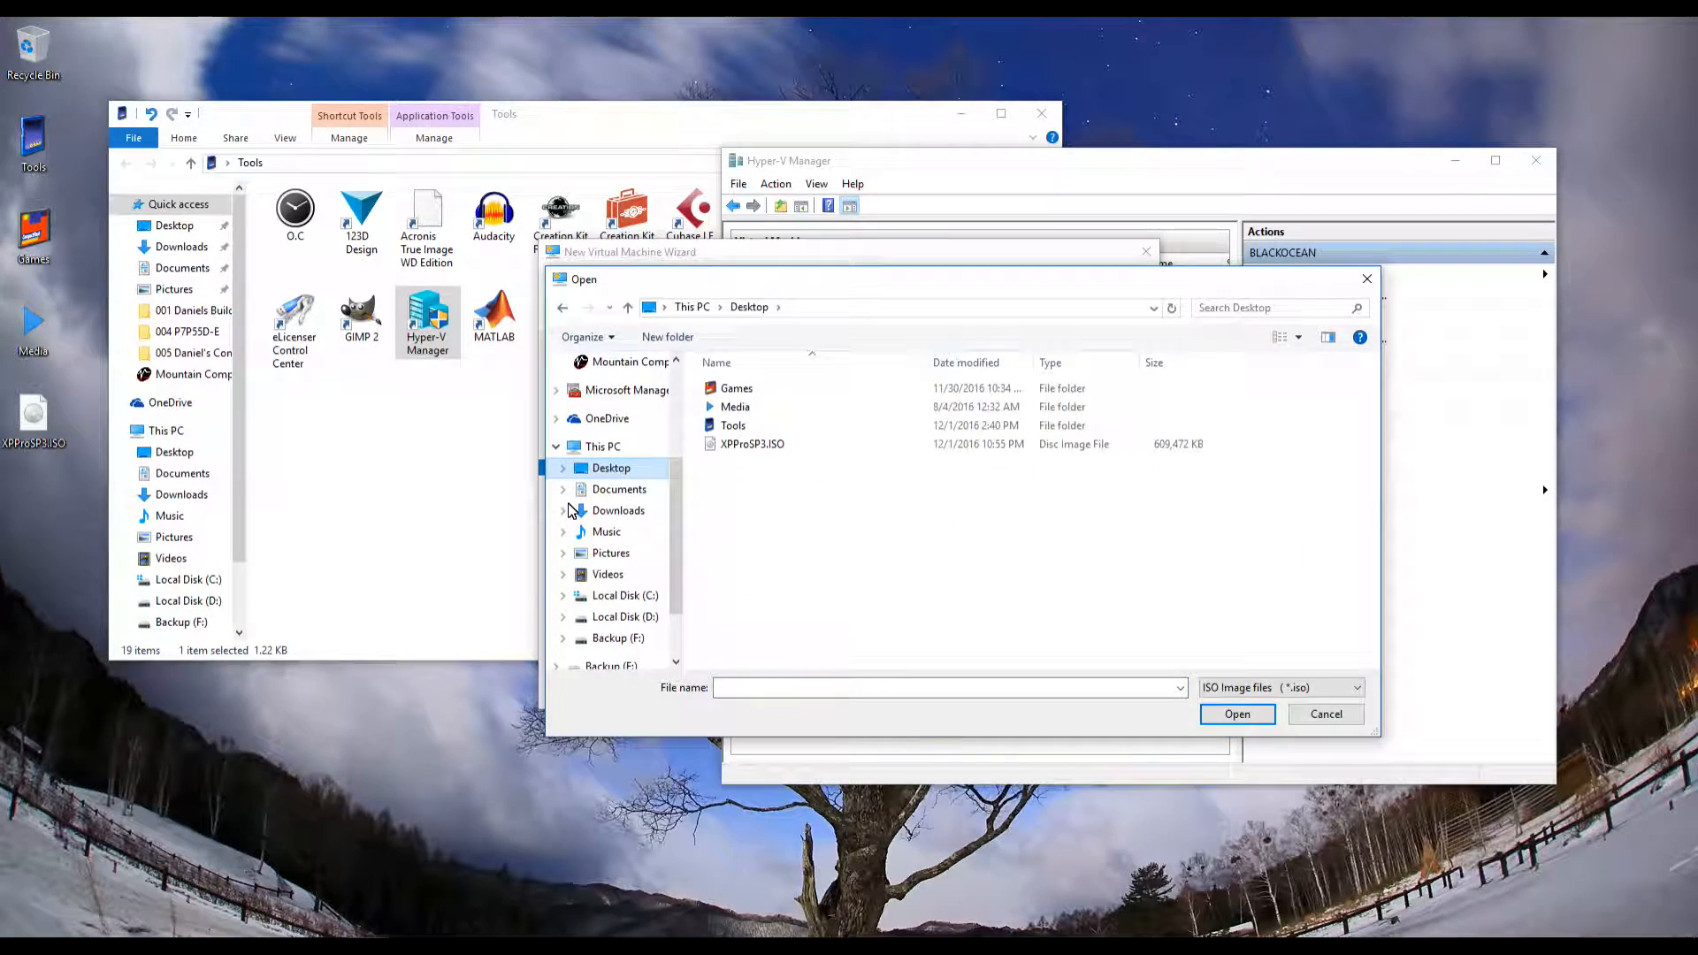
{"action": "left_click", "coordinate": [752, 444]}
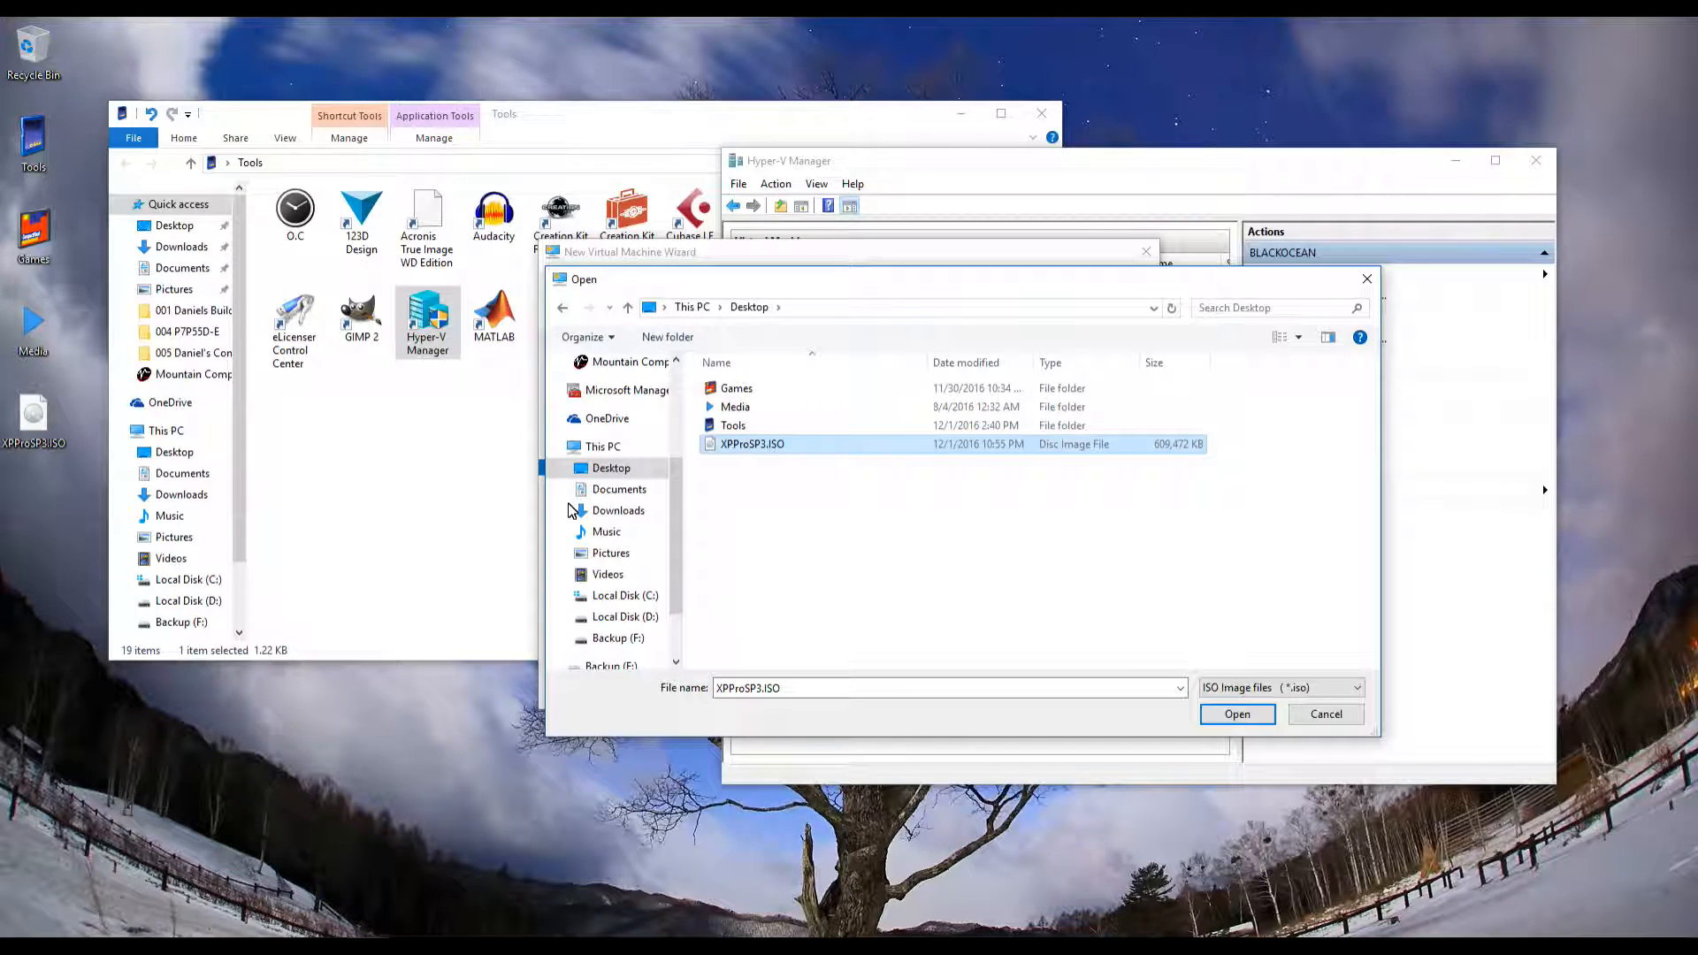
{"action": "left_click", "coordinate": [1238, 714]}
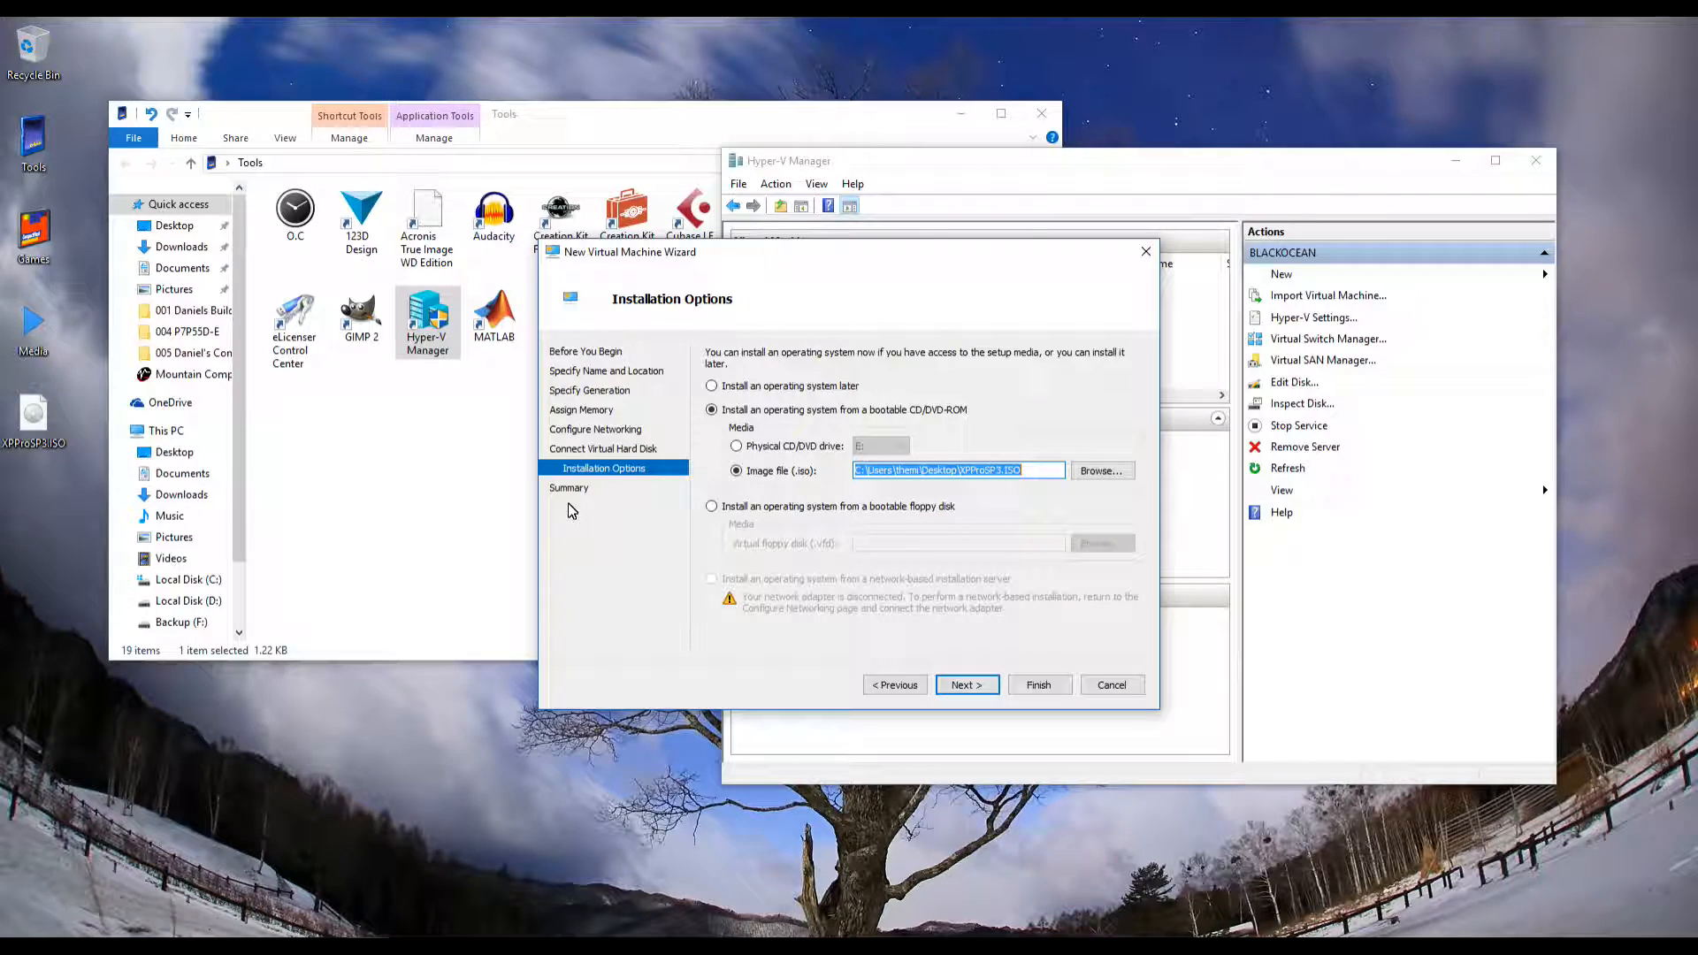
Go past the summary page and create Mountain Computers Test Machine, which then appears Off in the list
{"action": "key", "text": "Return"}
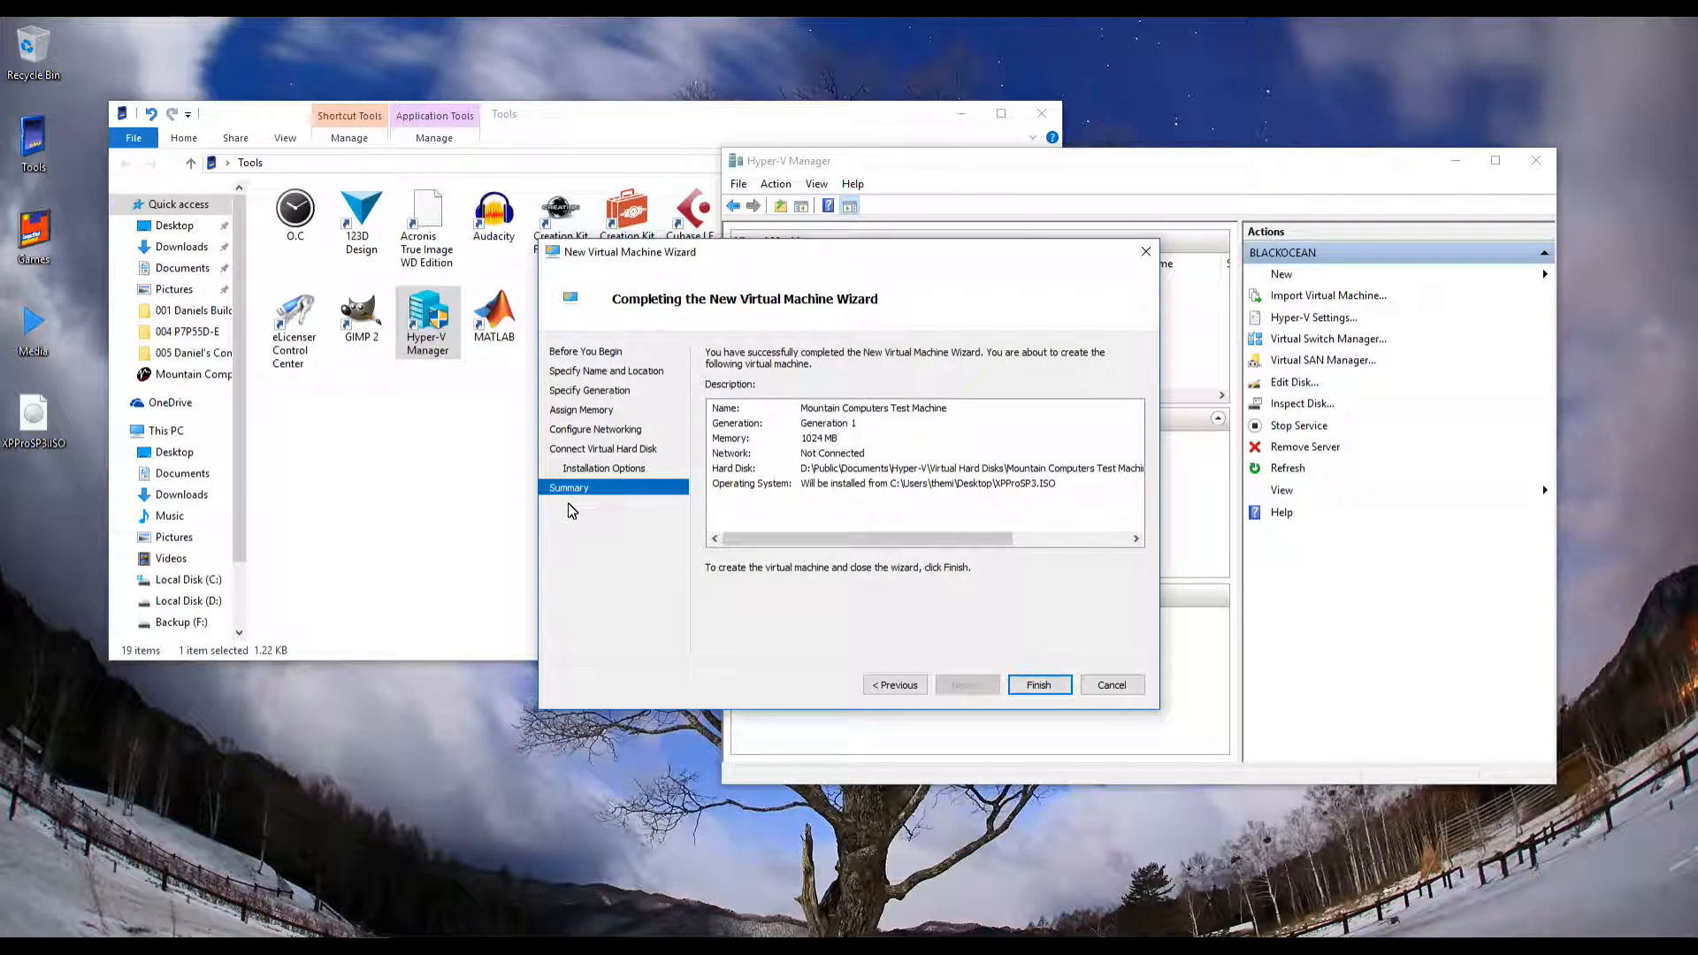
{"action": "key", "text": "Return"}
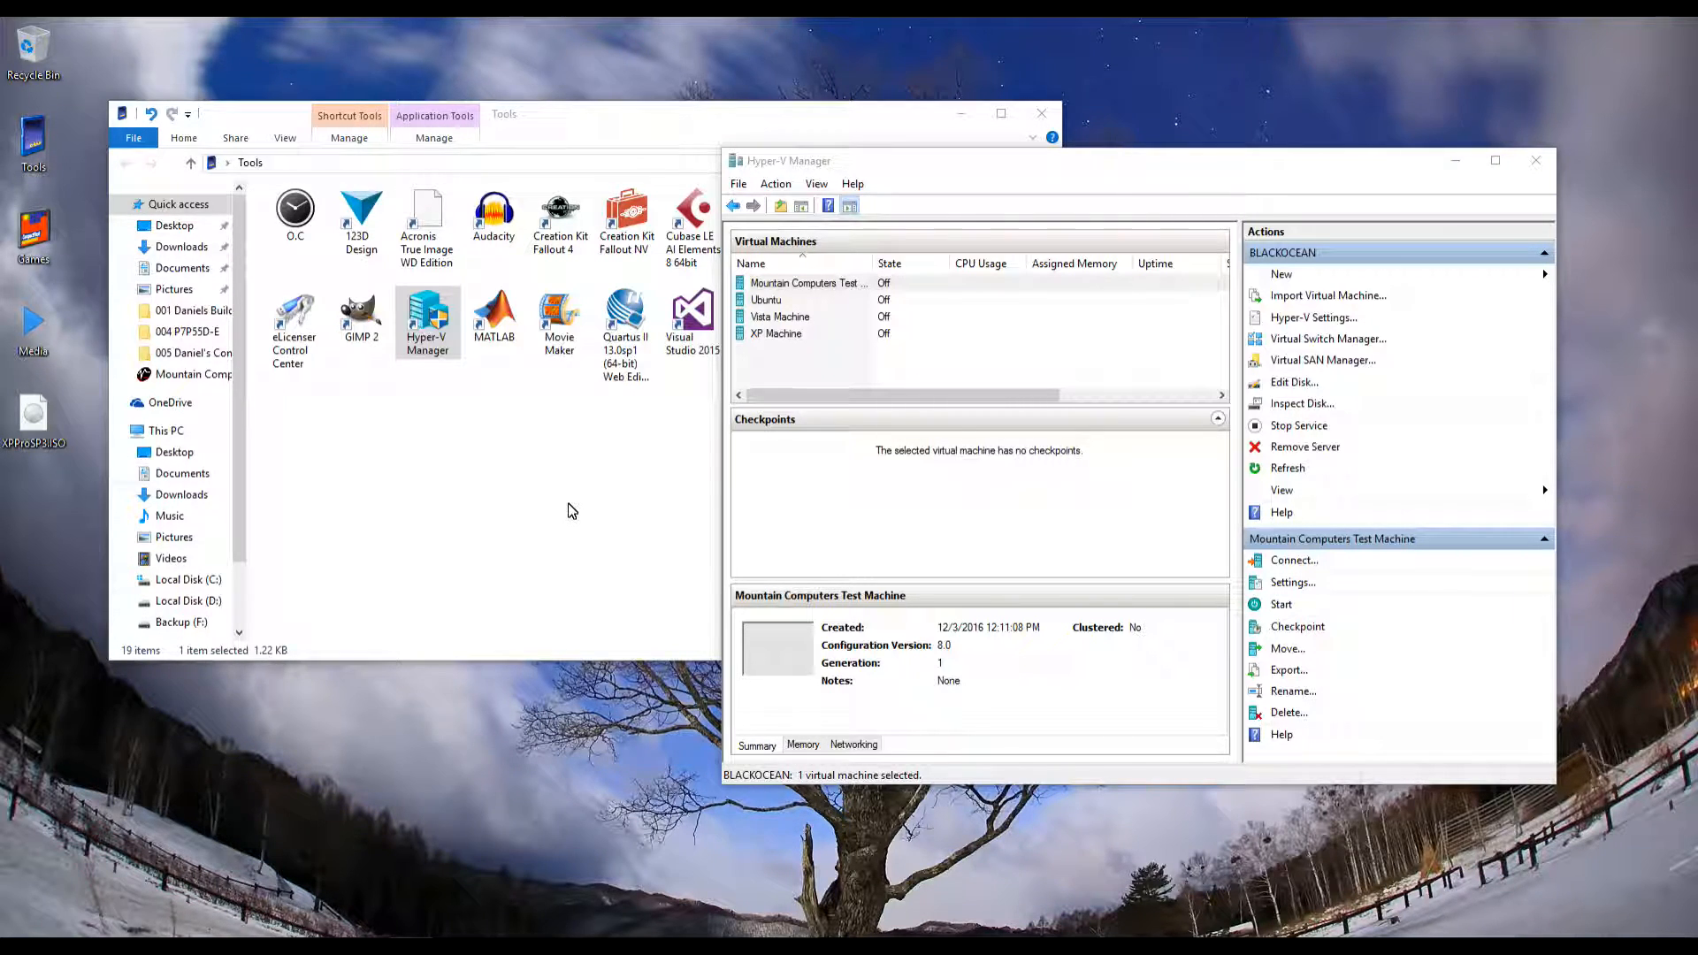
Bring the test machine's connection window on screen, then close Hyper-V Manager and the Tools folder
{"action": "left_click_drag", "start_coordinate": [0, 262], "coordinate": [863, 318]}
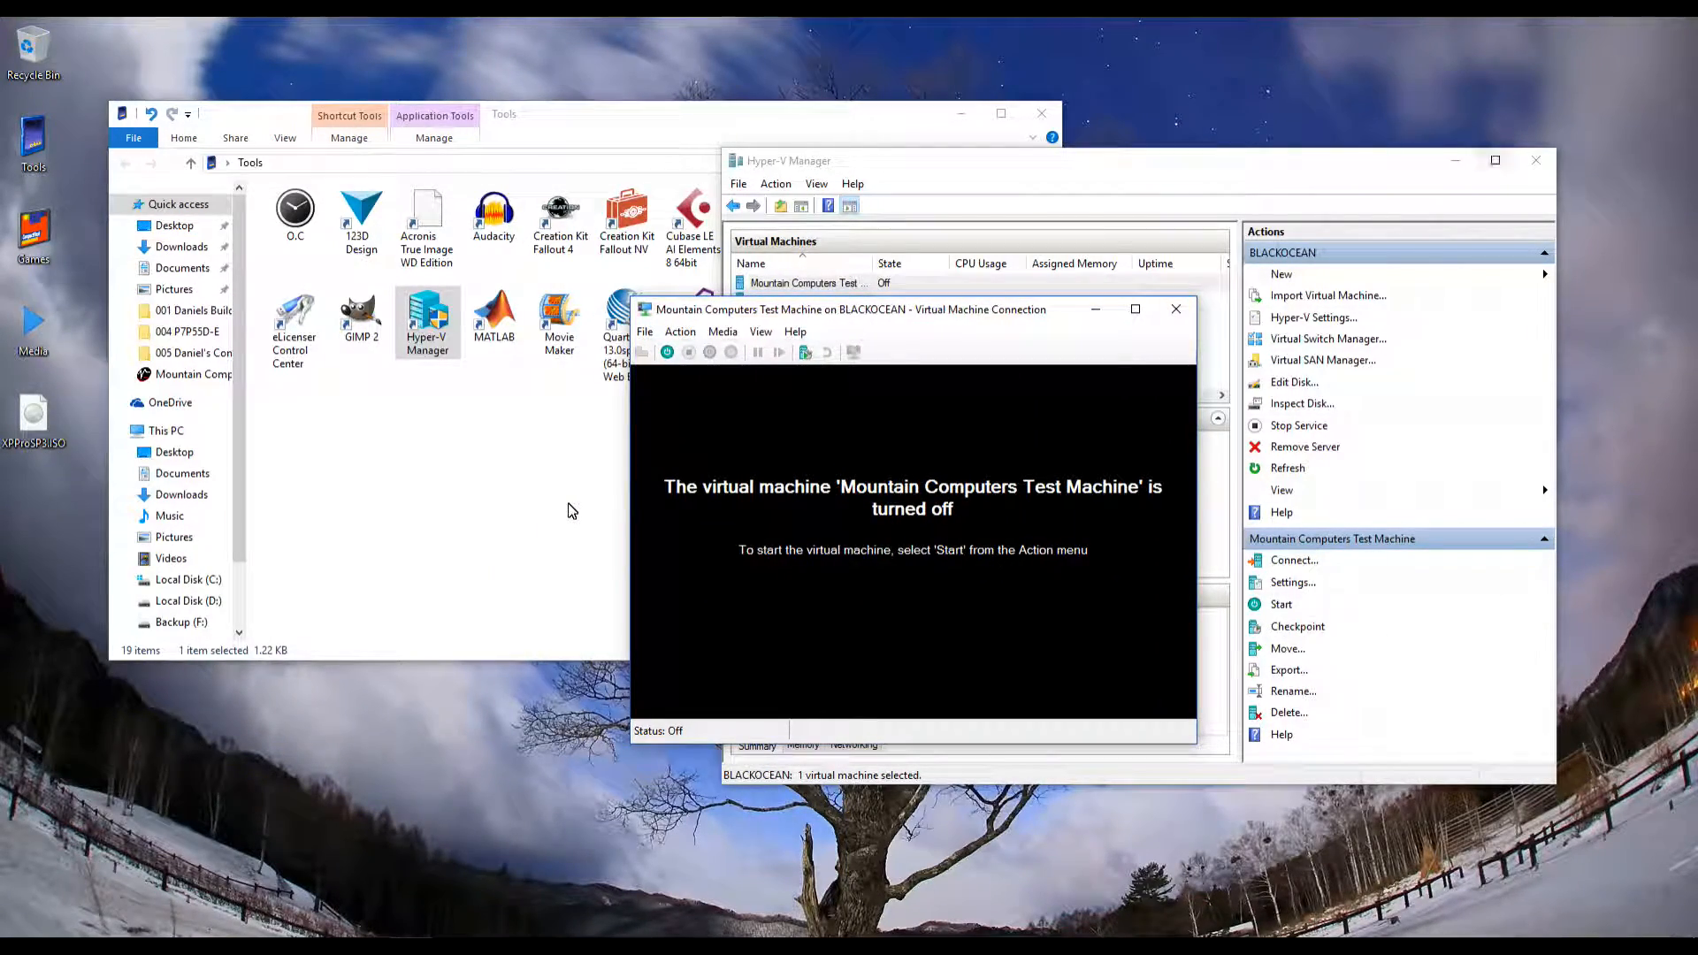
{"action": "left_click", "coordinate": [1495, 161]}
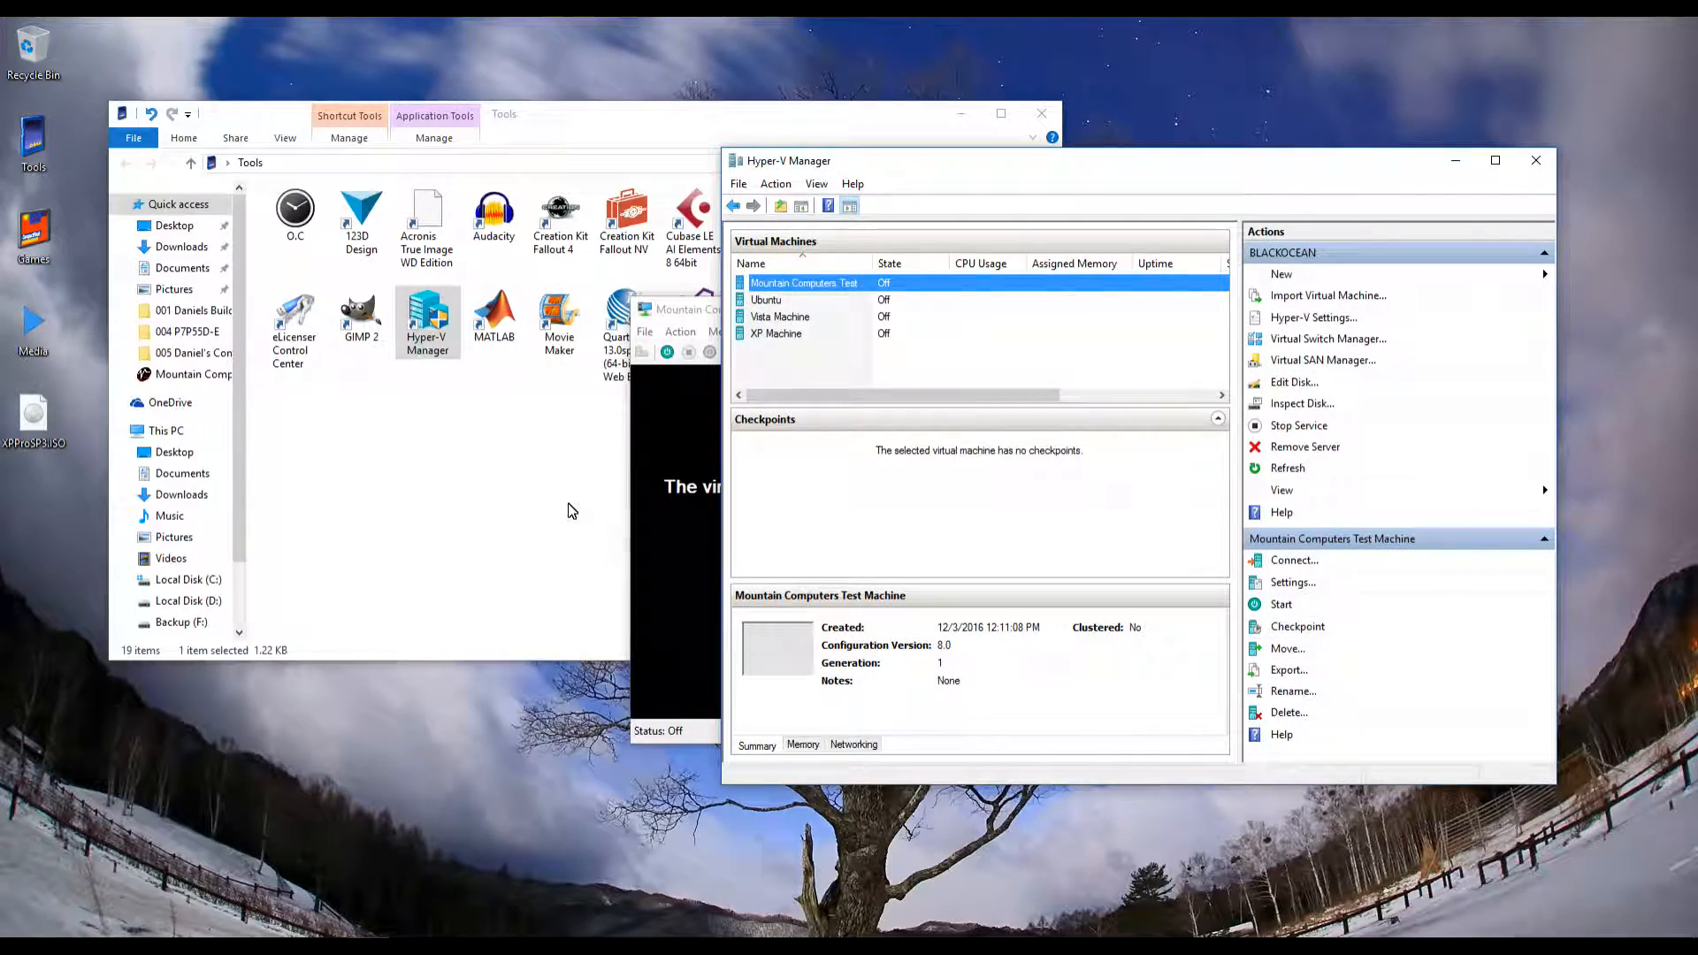
{"action": "left_click", "coordinate": [1536, 160]}
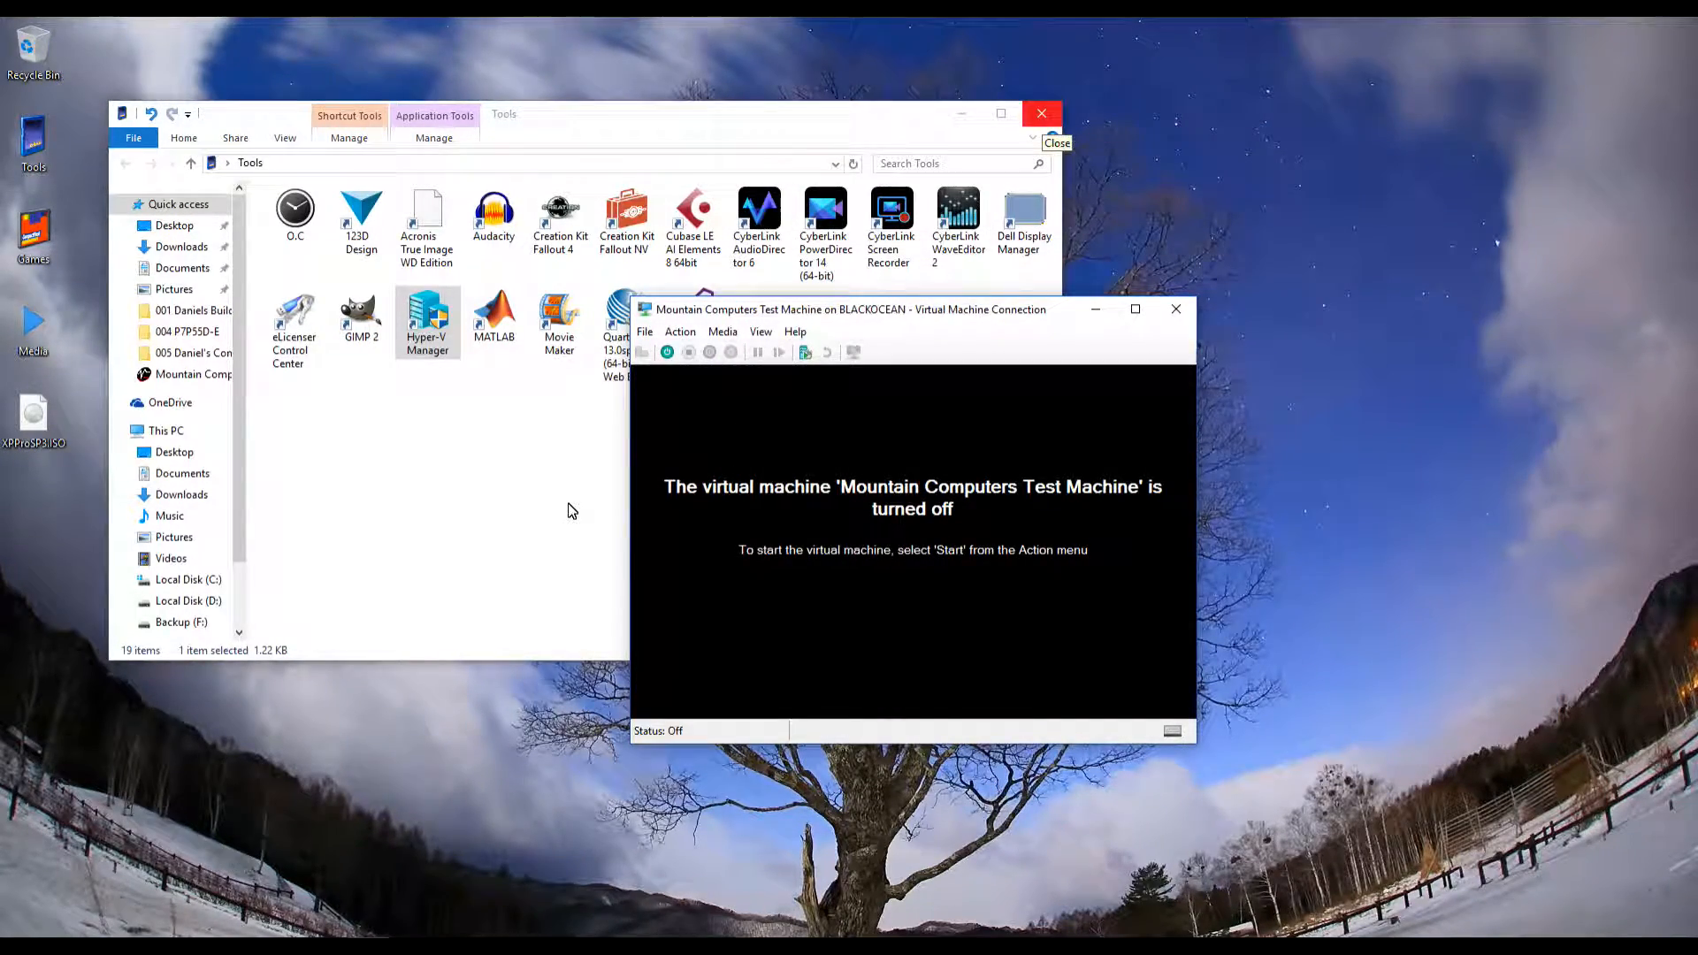
{"action": "left_click", "coordinate": [1042, 119]}
Reposition the connection window and open the test machine's Settings from its File menu
{"action": "left_click_drag", "start_coordinate": [938, 310], "coordinate": [795, 197]}
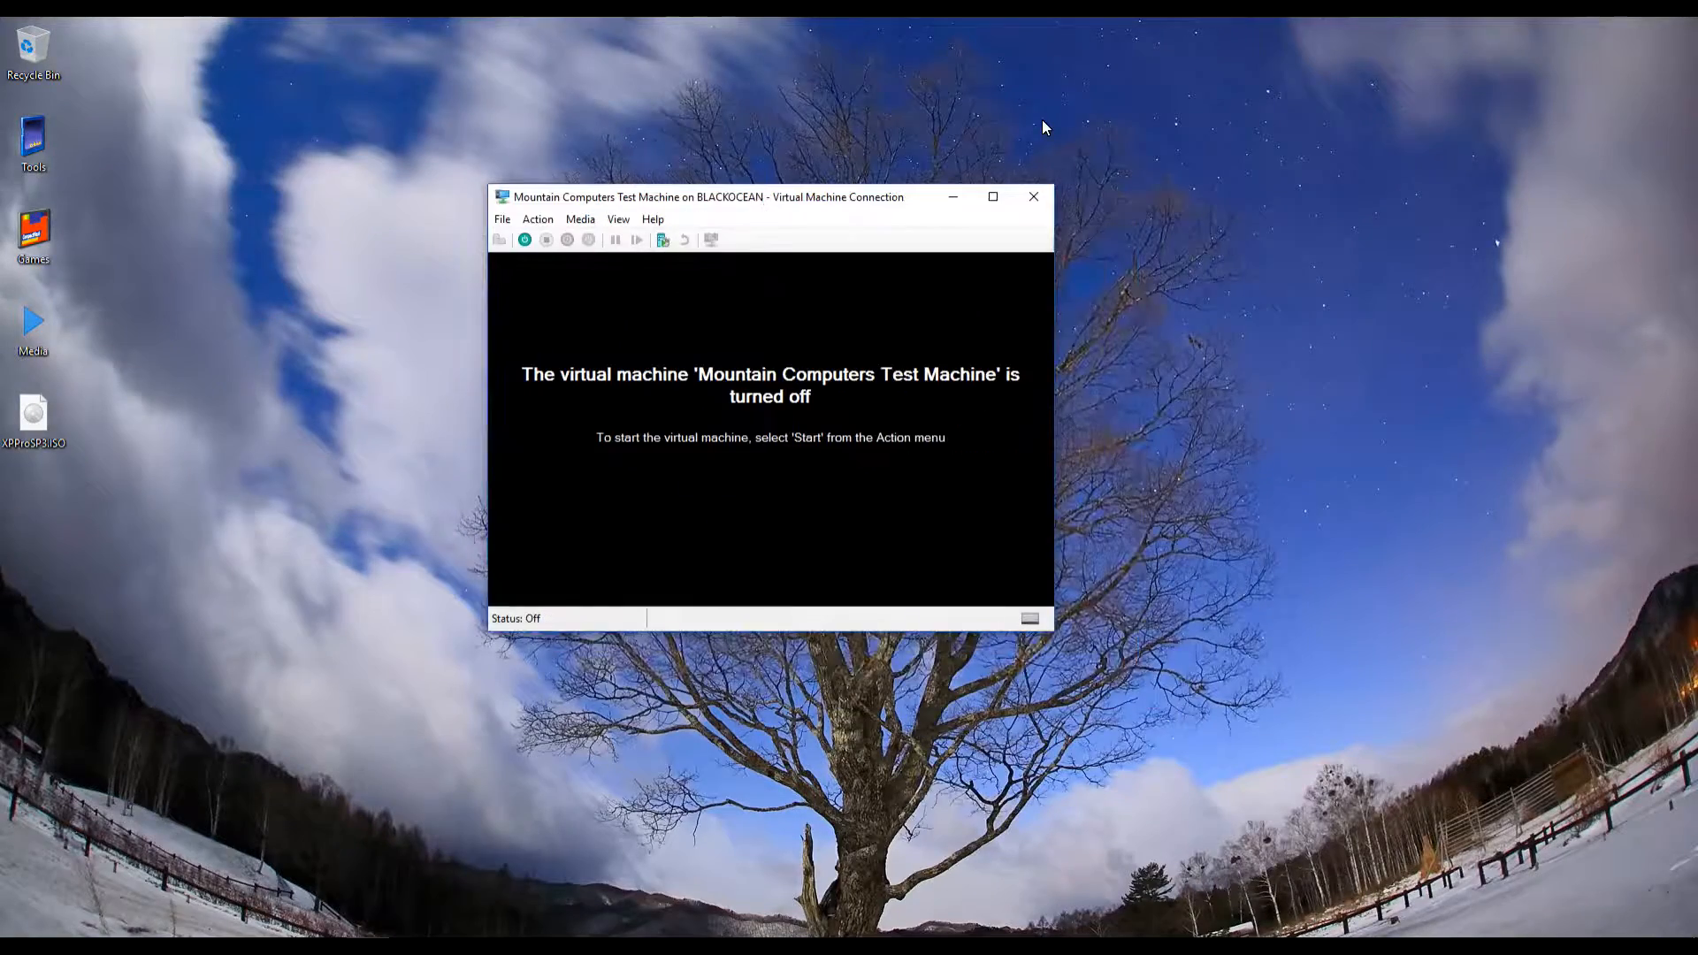
{"action": "left_click", "coordinate": [502, 219]}
{"action": "left_click", "coordinate": [531, 232]}
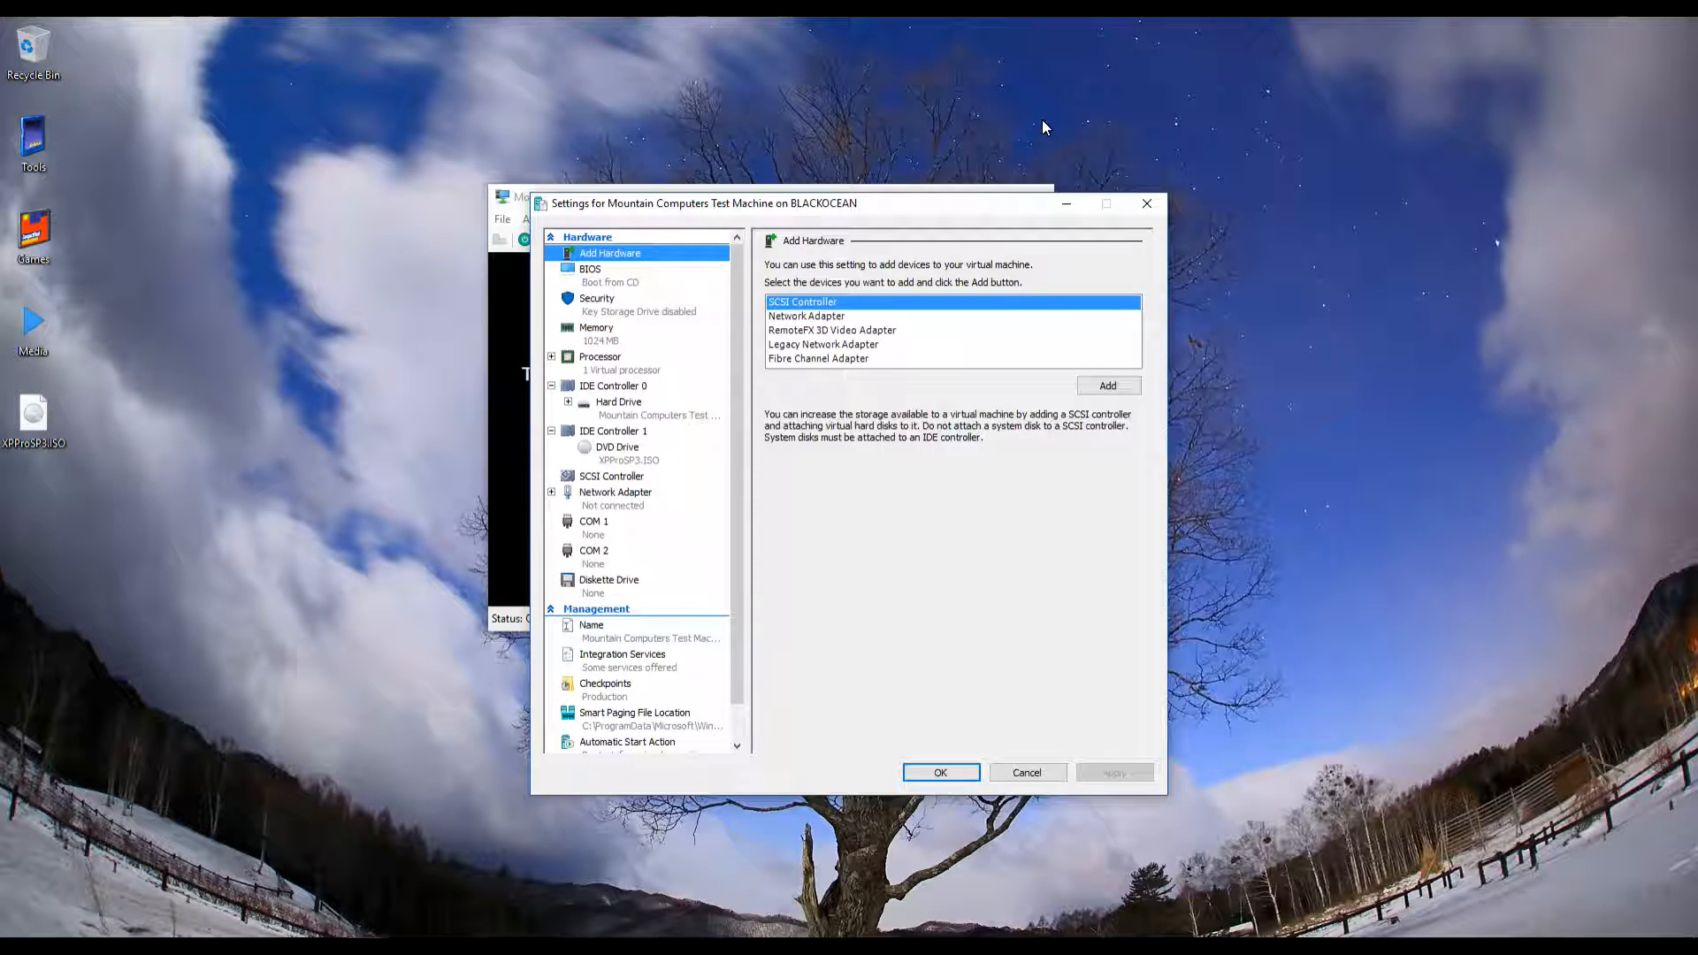
Review the BIOS, Security and 1024 MB Memory pages, ending on Processor (1 virtual processor)
{"action": "key", "text": "Down"}
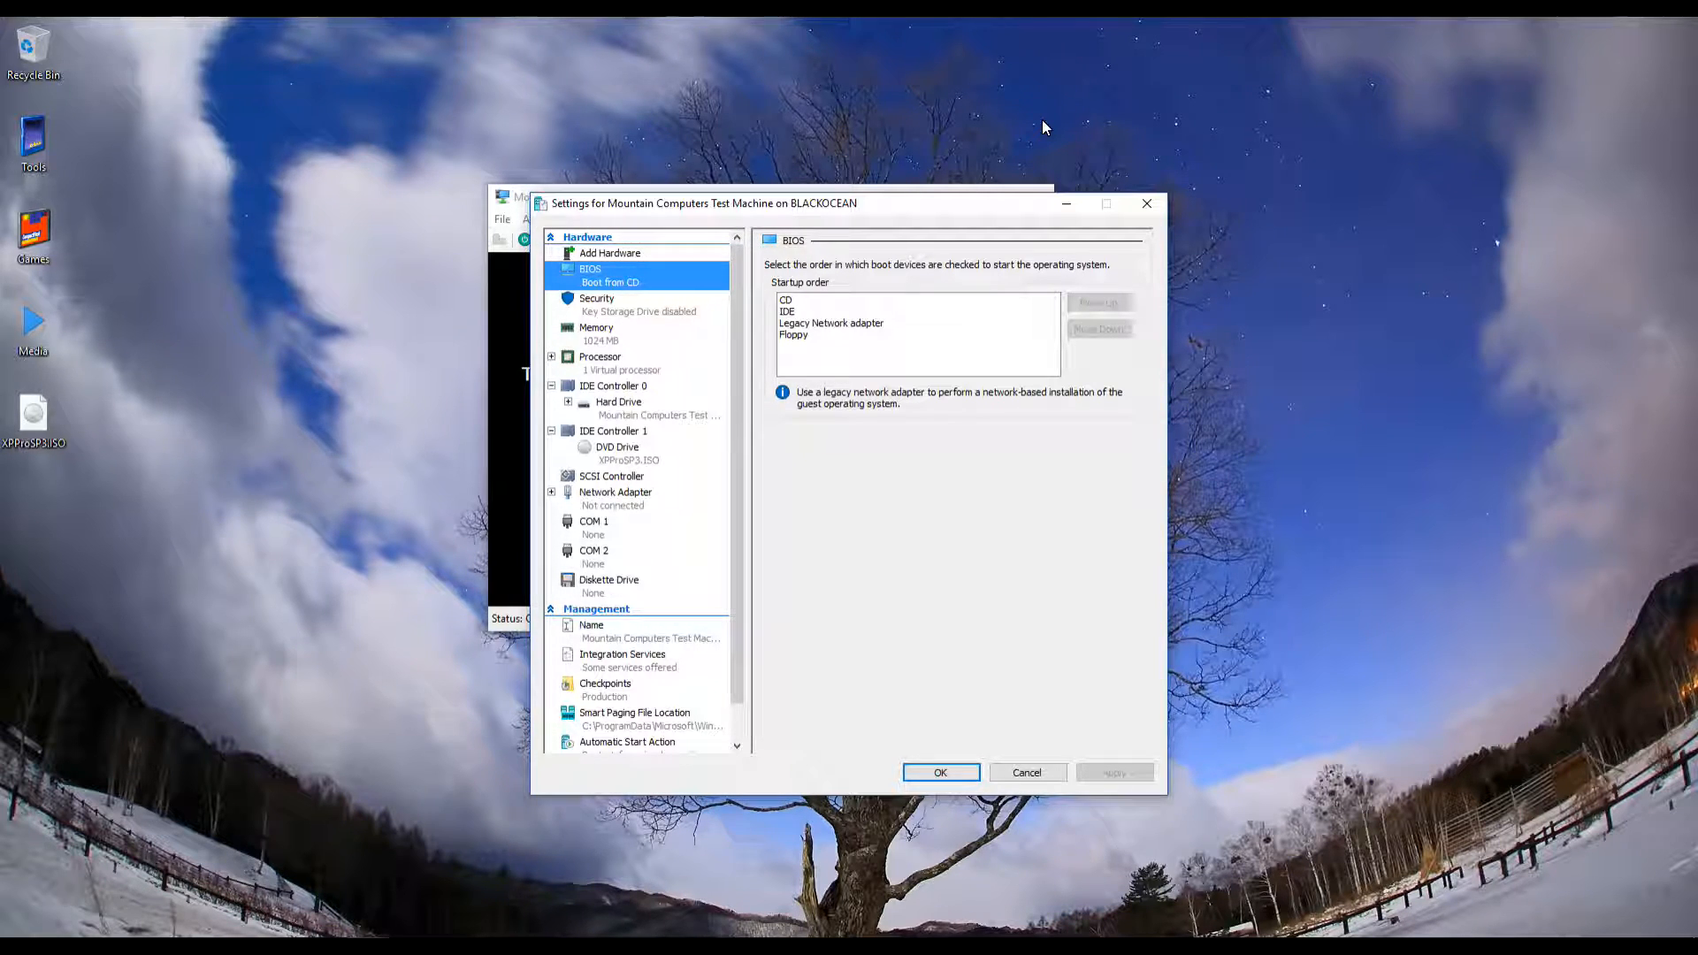
{"action": "key", "text": "Down"}
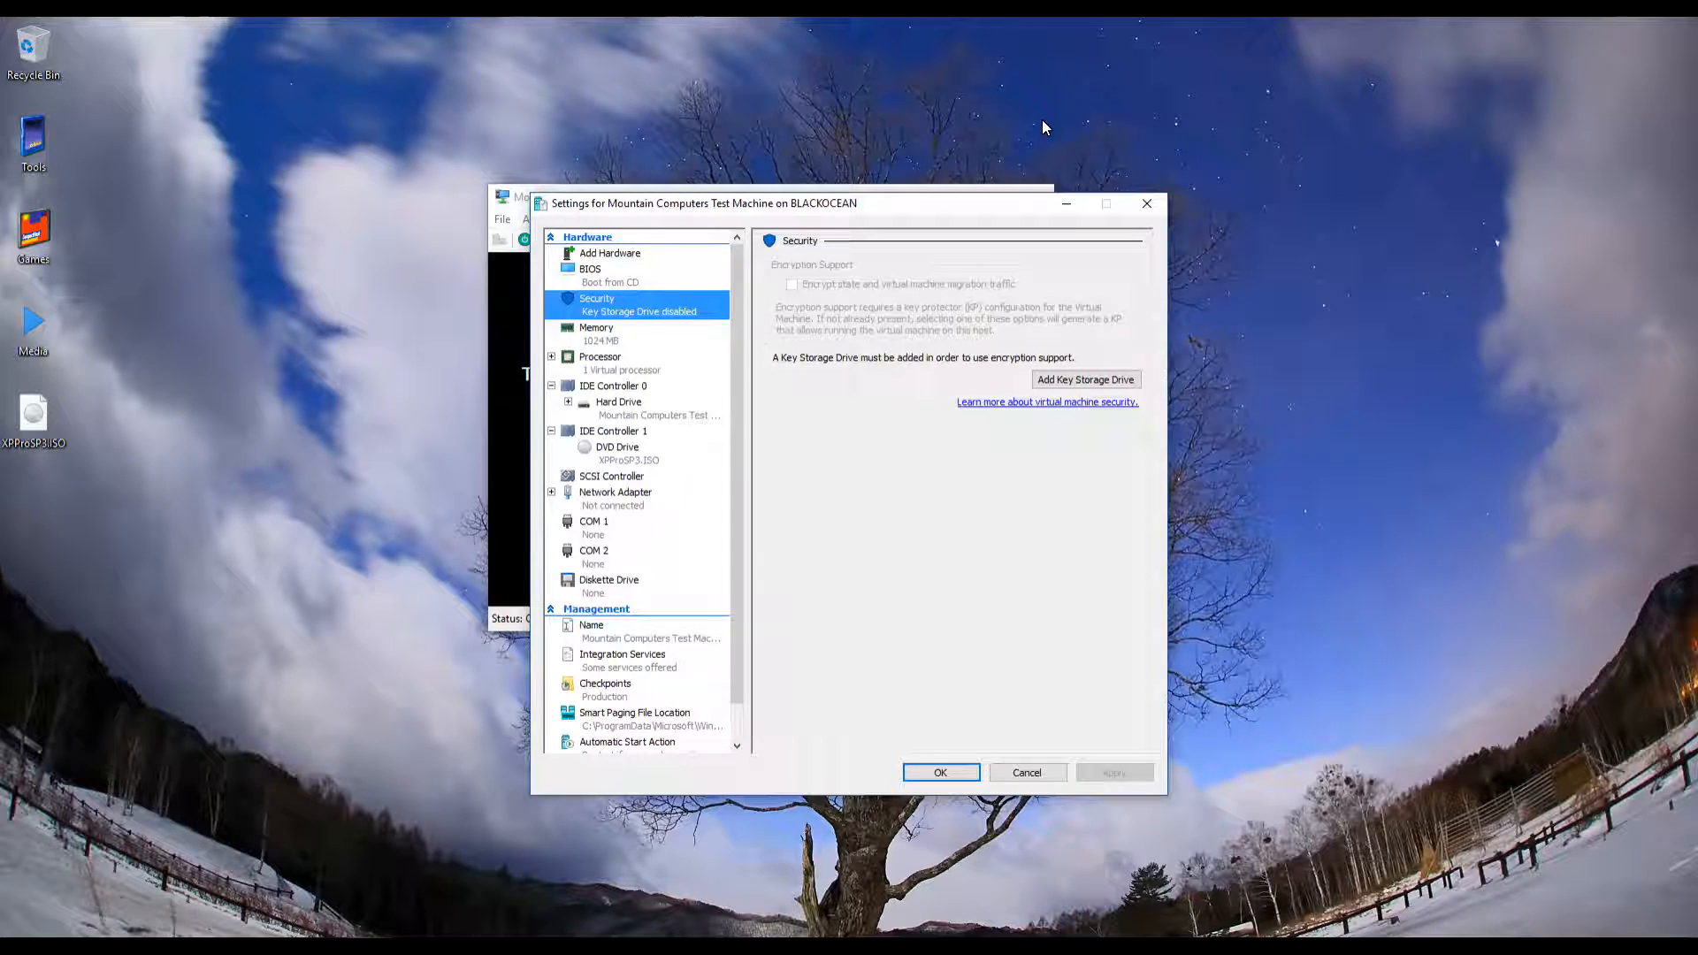
{"action": "key", "text": "Down"}
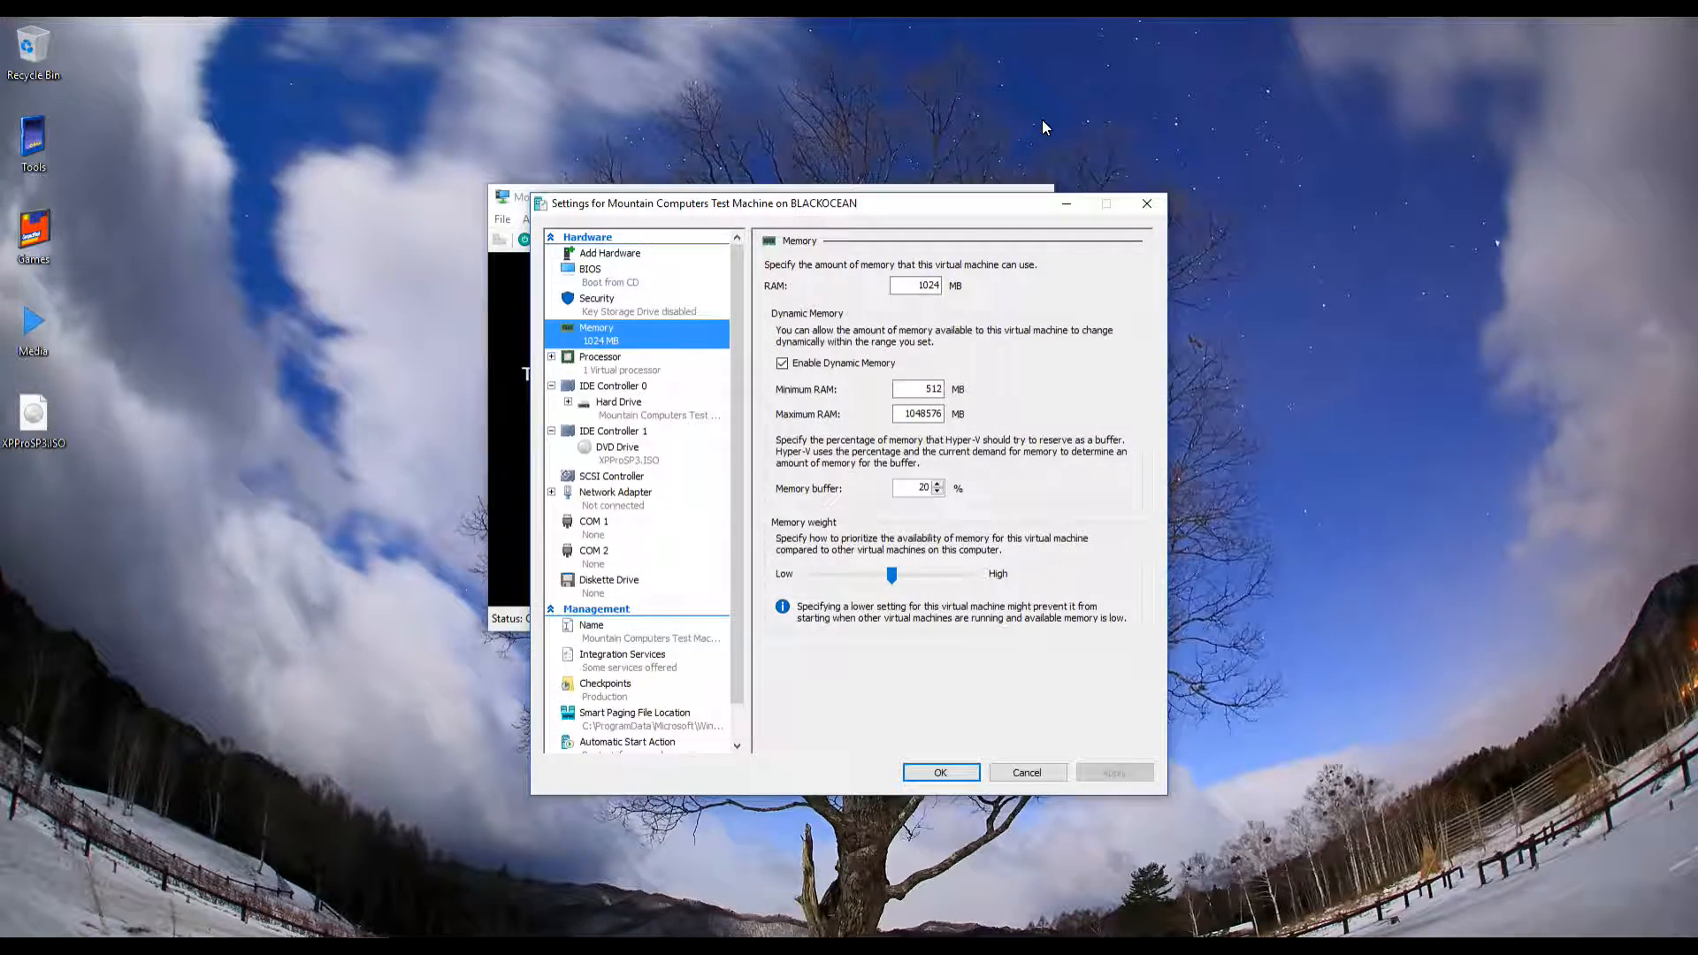
{"action": "key", "text": "Tab"}
{"action": "key", "text": "Down"}
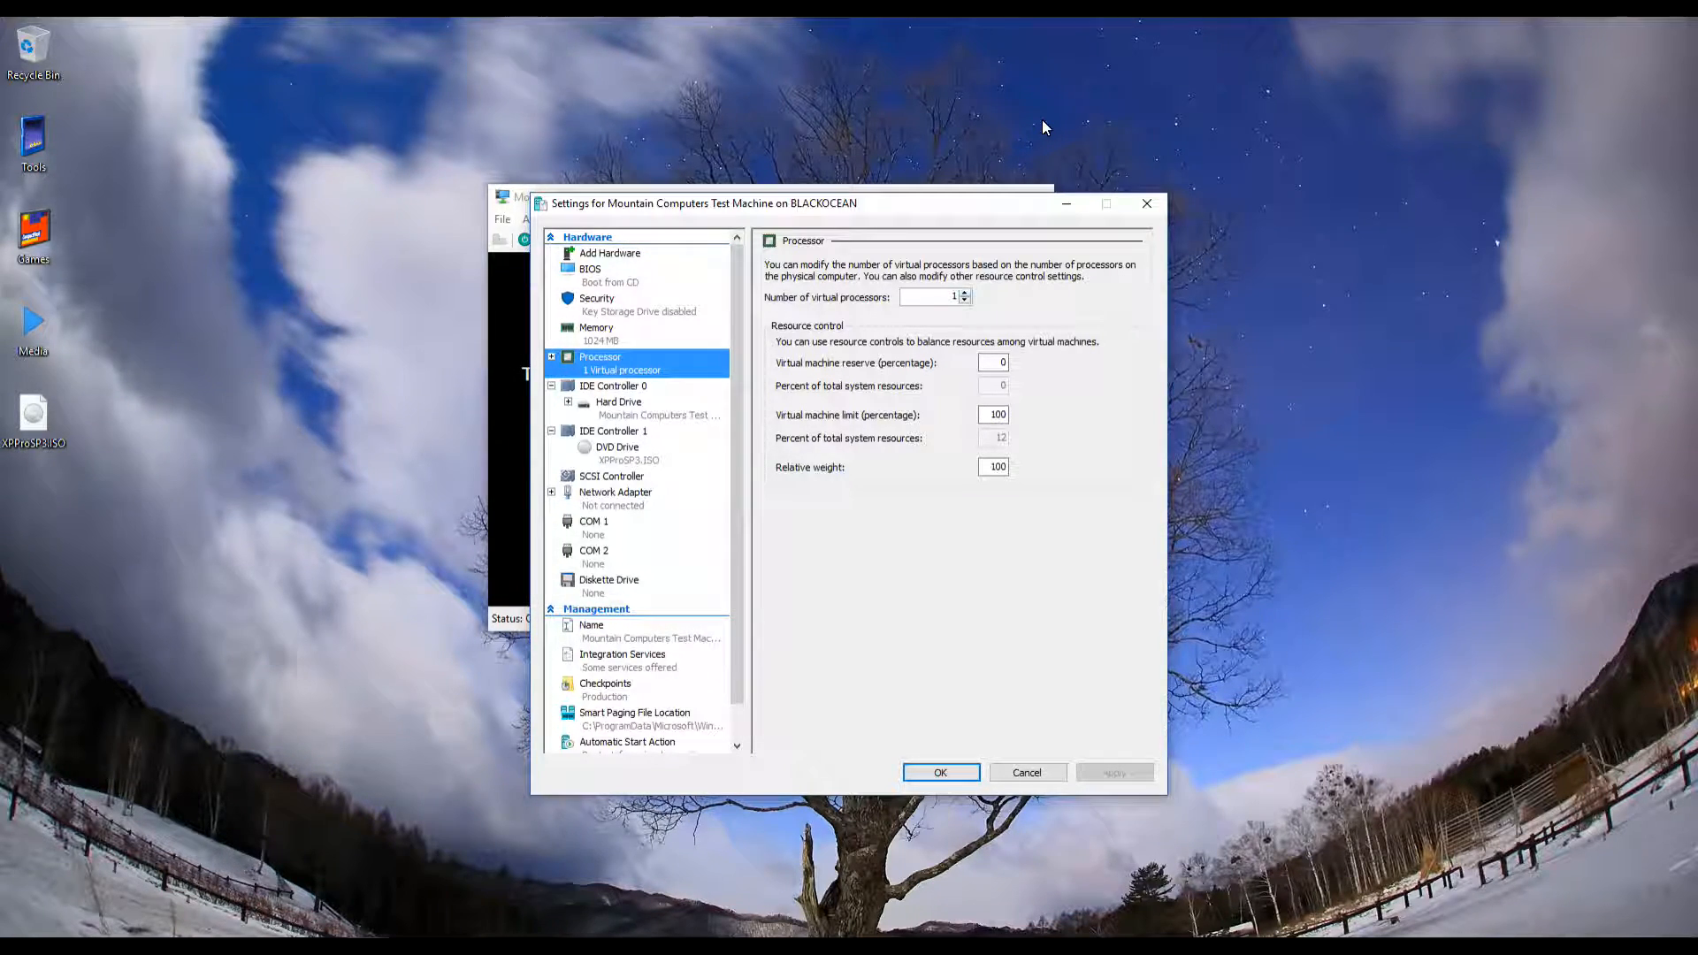
Raise the virtual processors from 1 to 2, then view the IDE Controller 0 hard drive page
{"action": "key", "text": "Tab"}
{"action": "key", "text": "Up"}
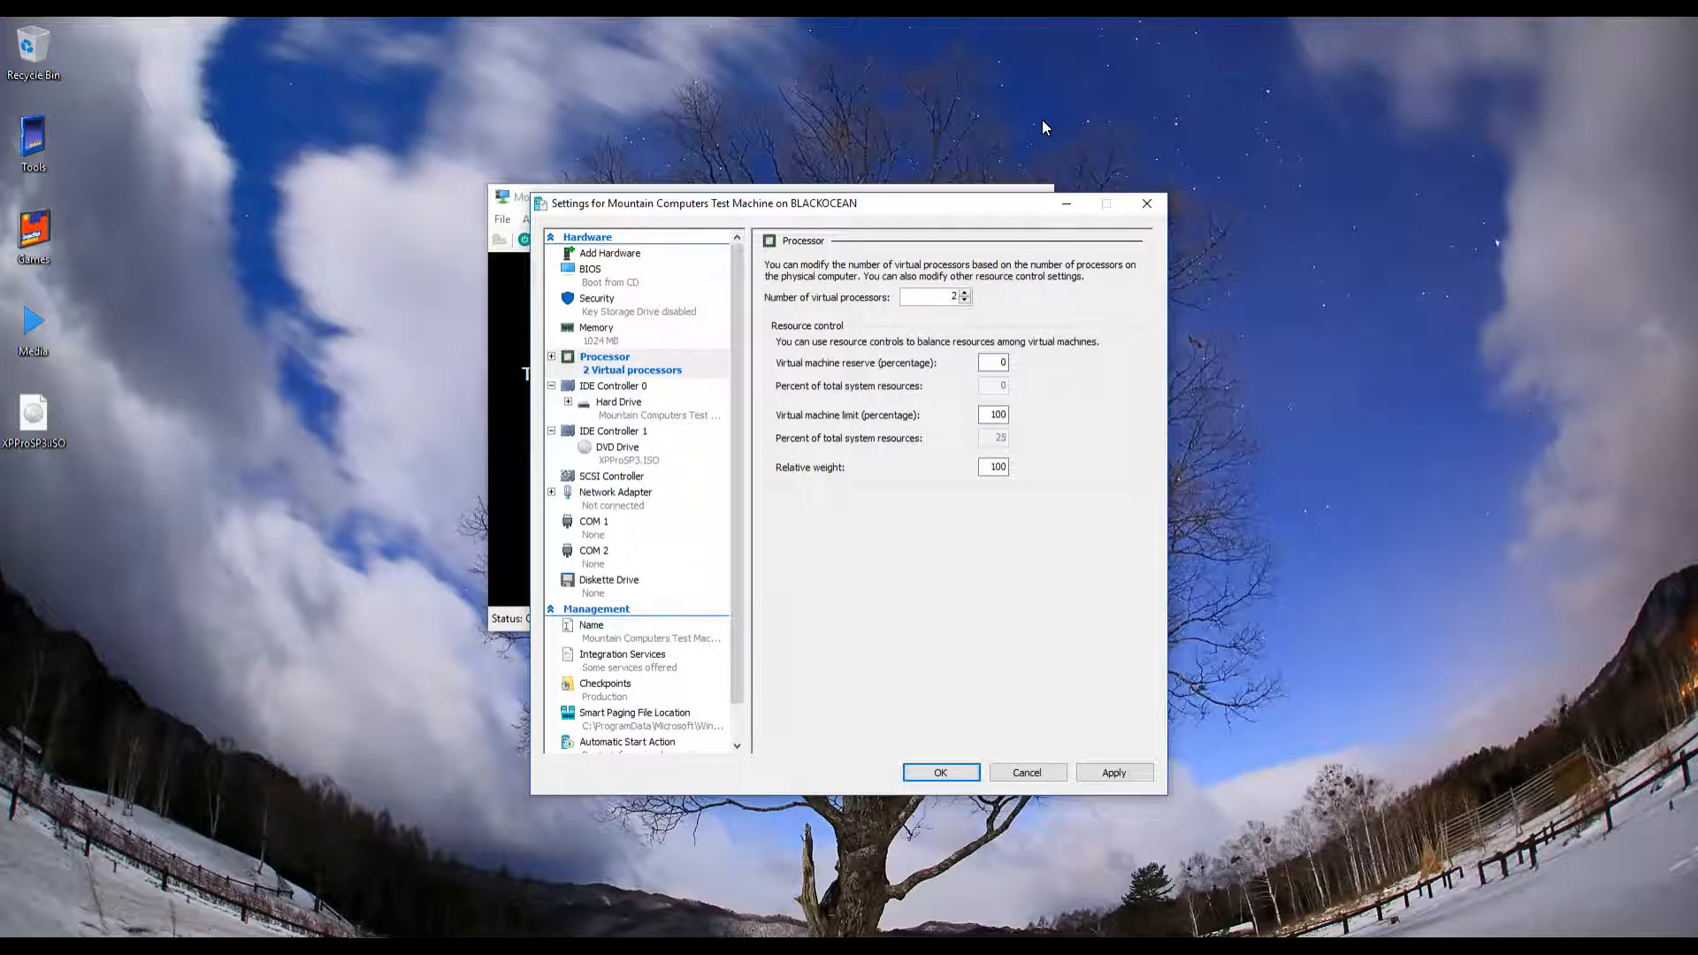
{"action": "left_click", "coordinate": [654, 409]}
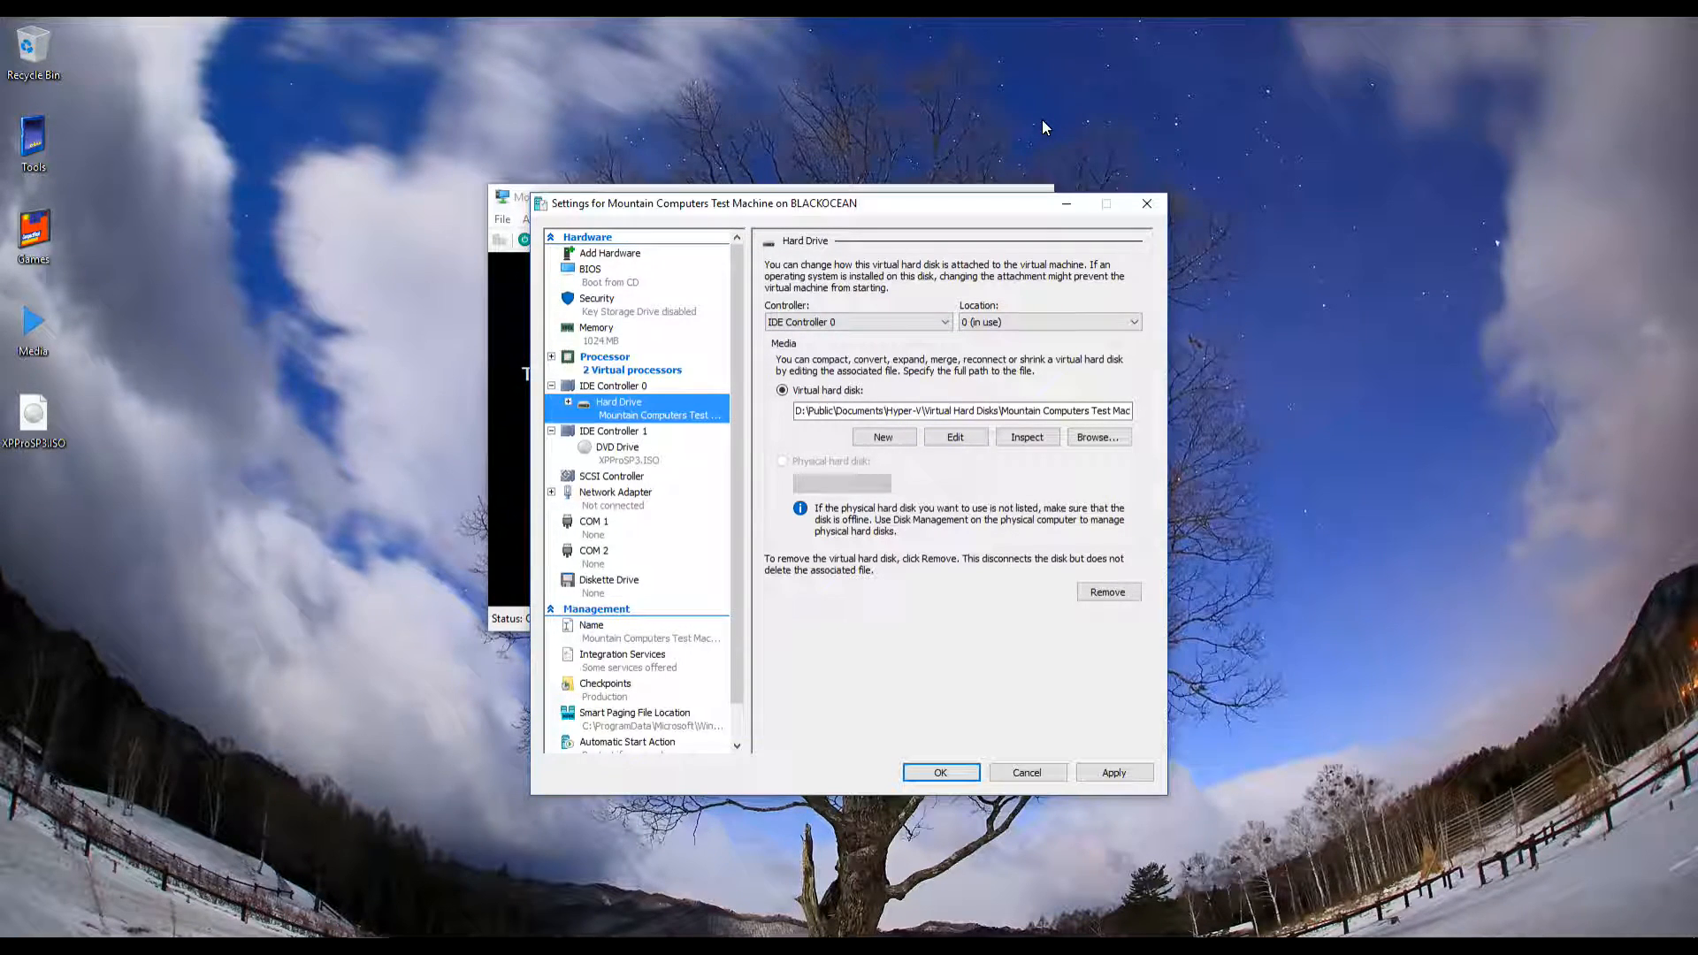
Review the DVD drive, SCSI controller and network adapter pages, and the addable Legacy Network Adapter
{"action": "key", "text": "Down"}
{"action": "key", "text": "Down"}
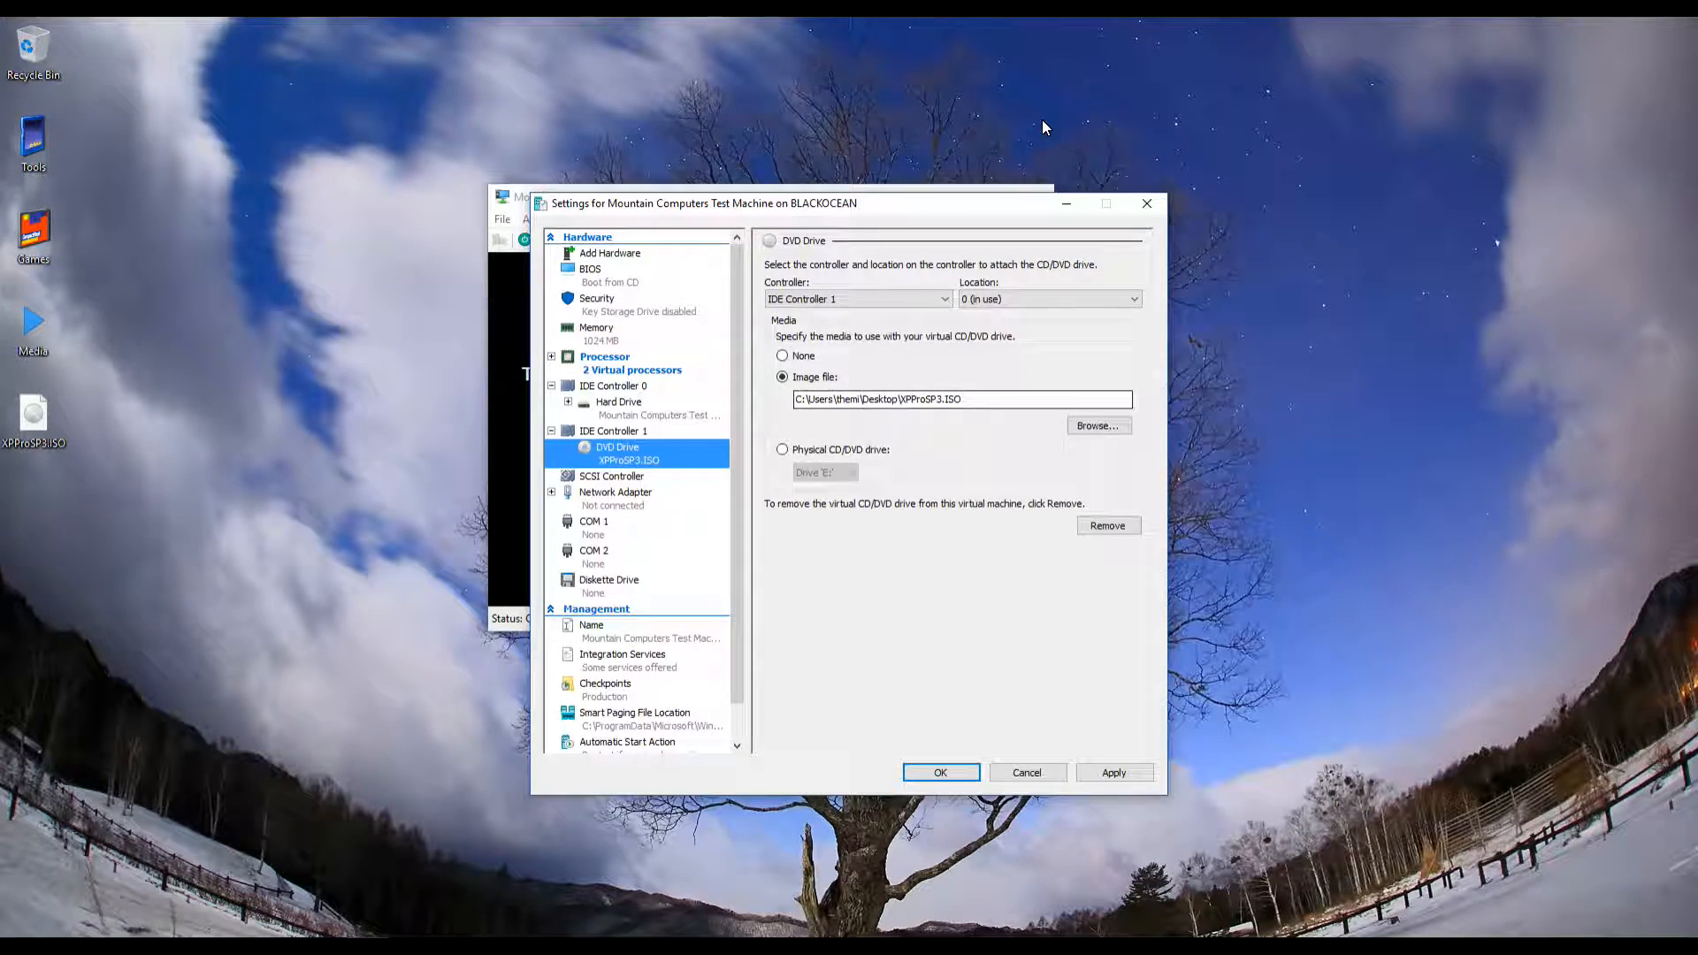
{"action": "key", "text": "Down"}
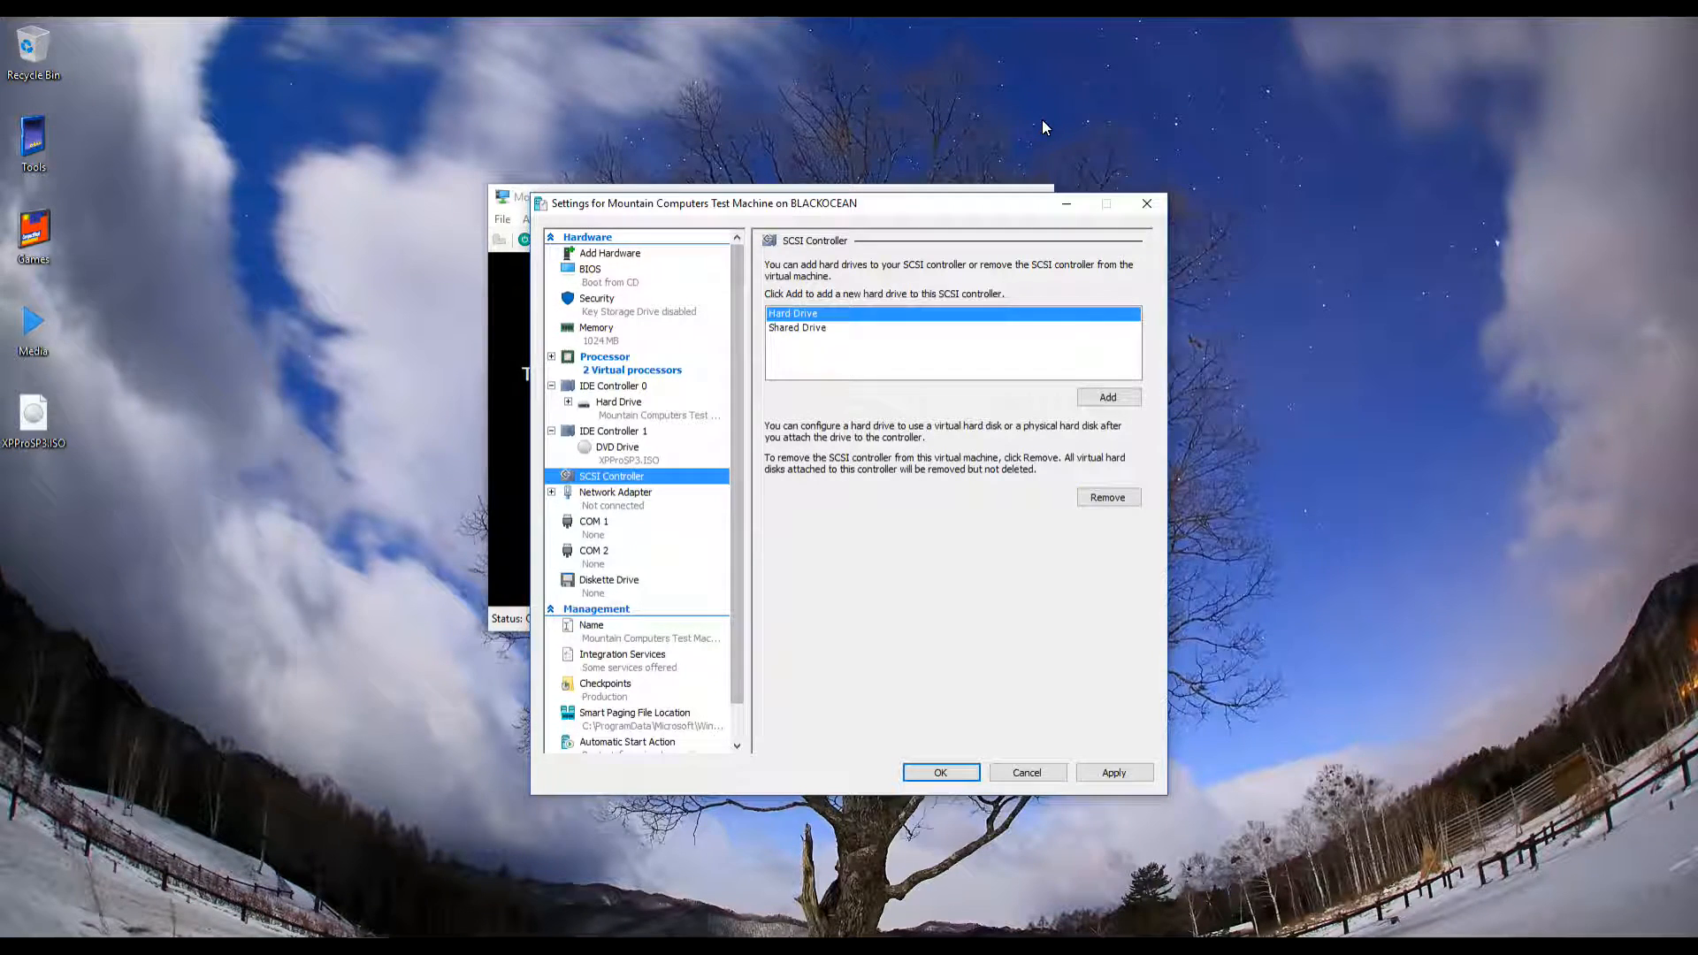
{"action": "key", "text": "Down"}
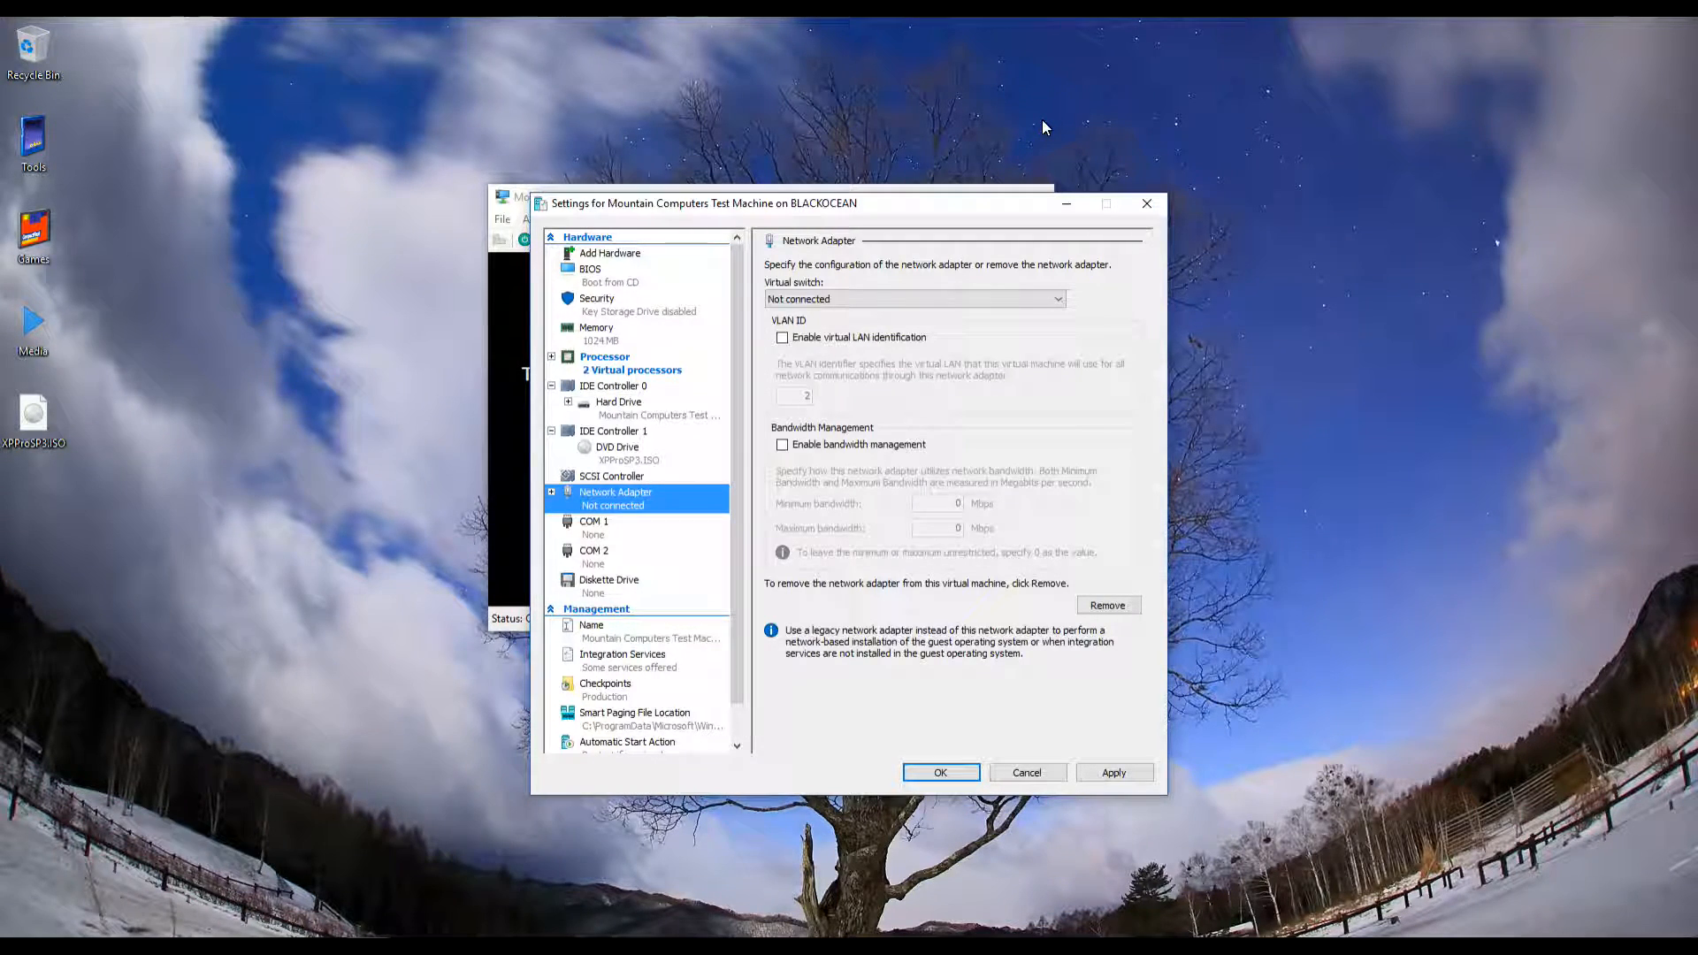
{"action": "key", "text": "Home"}
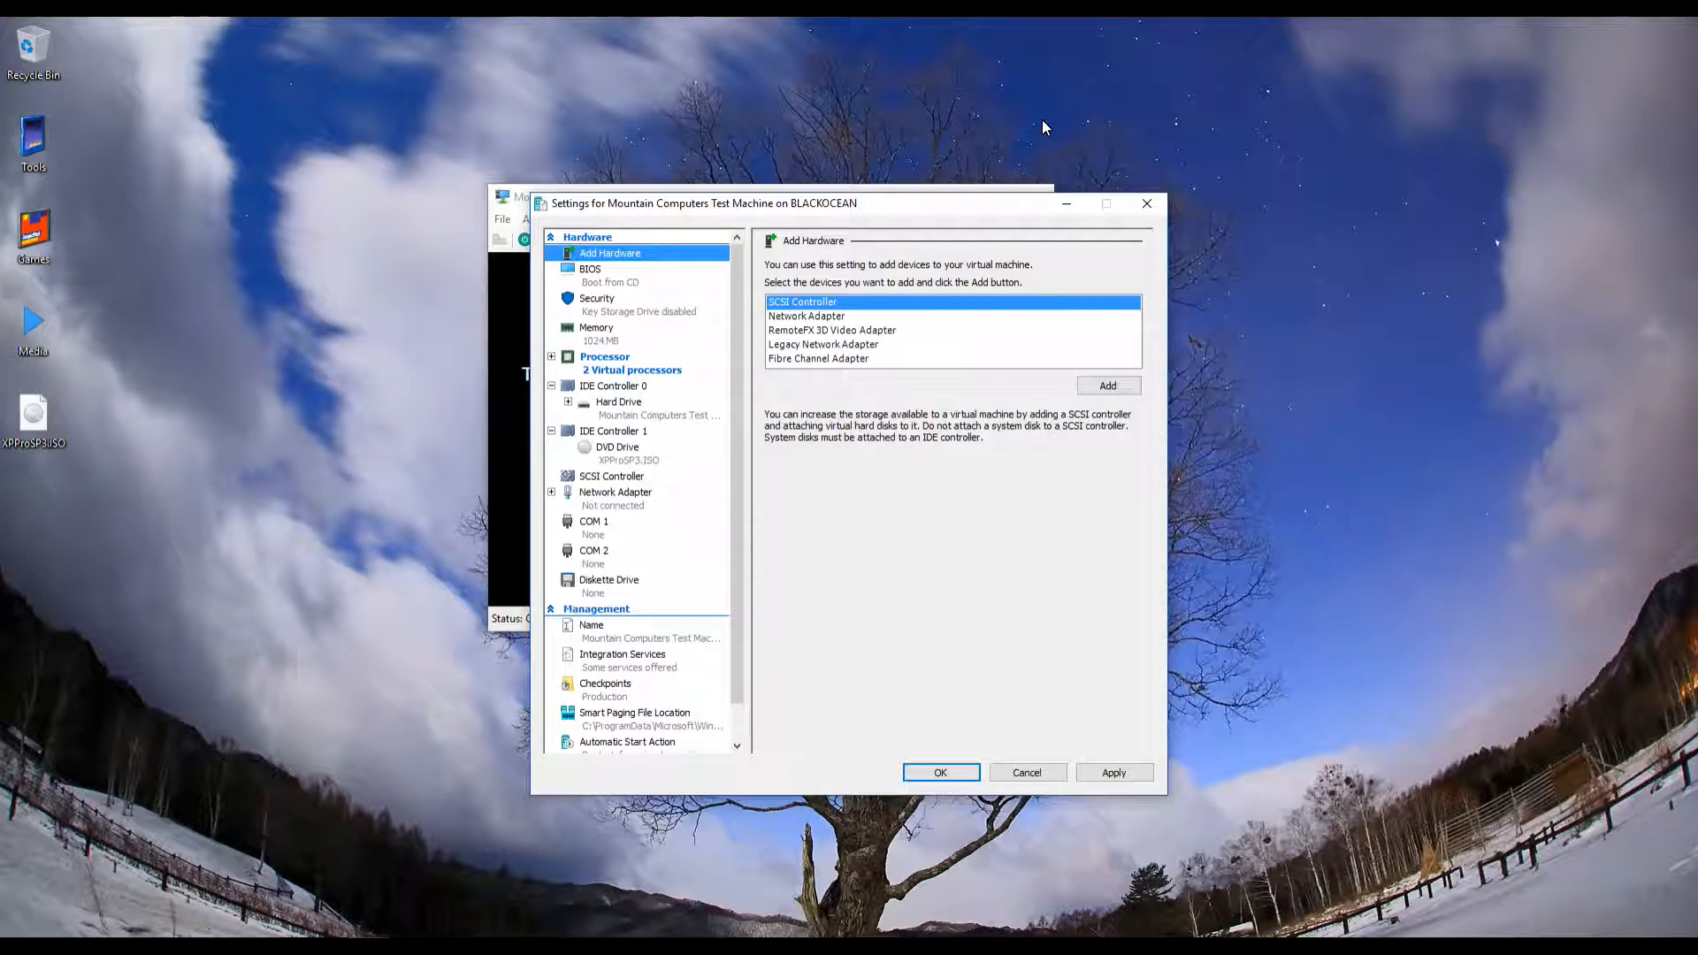
{"action": "key", "text": "Tab"}
{"action": "key", "text": "Down"}
{"action": "key", "text": "Down"}
{"action": "key", "text": "Down"}
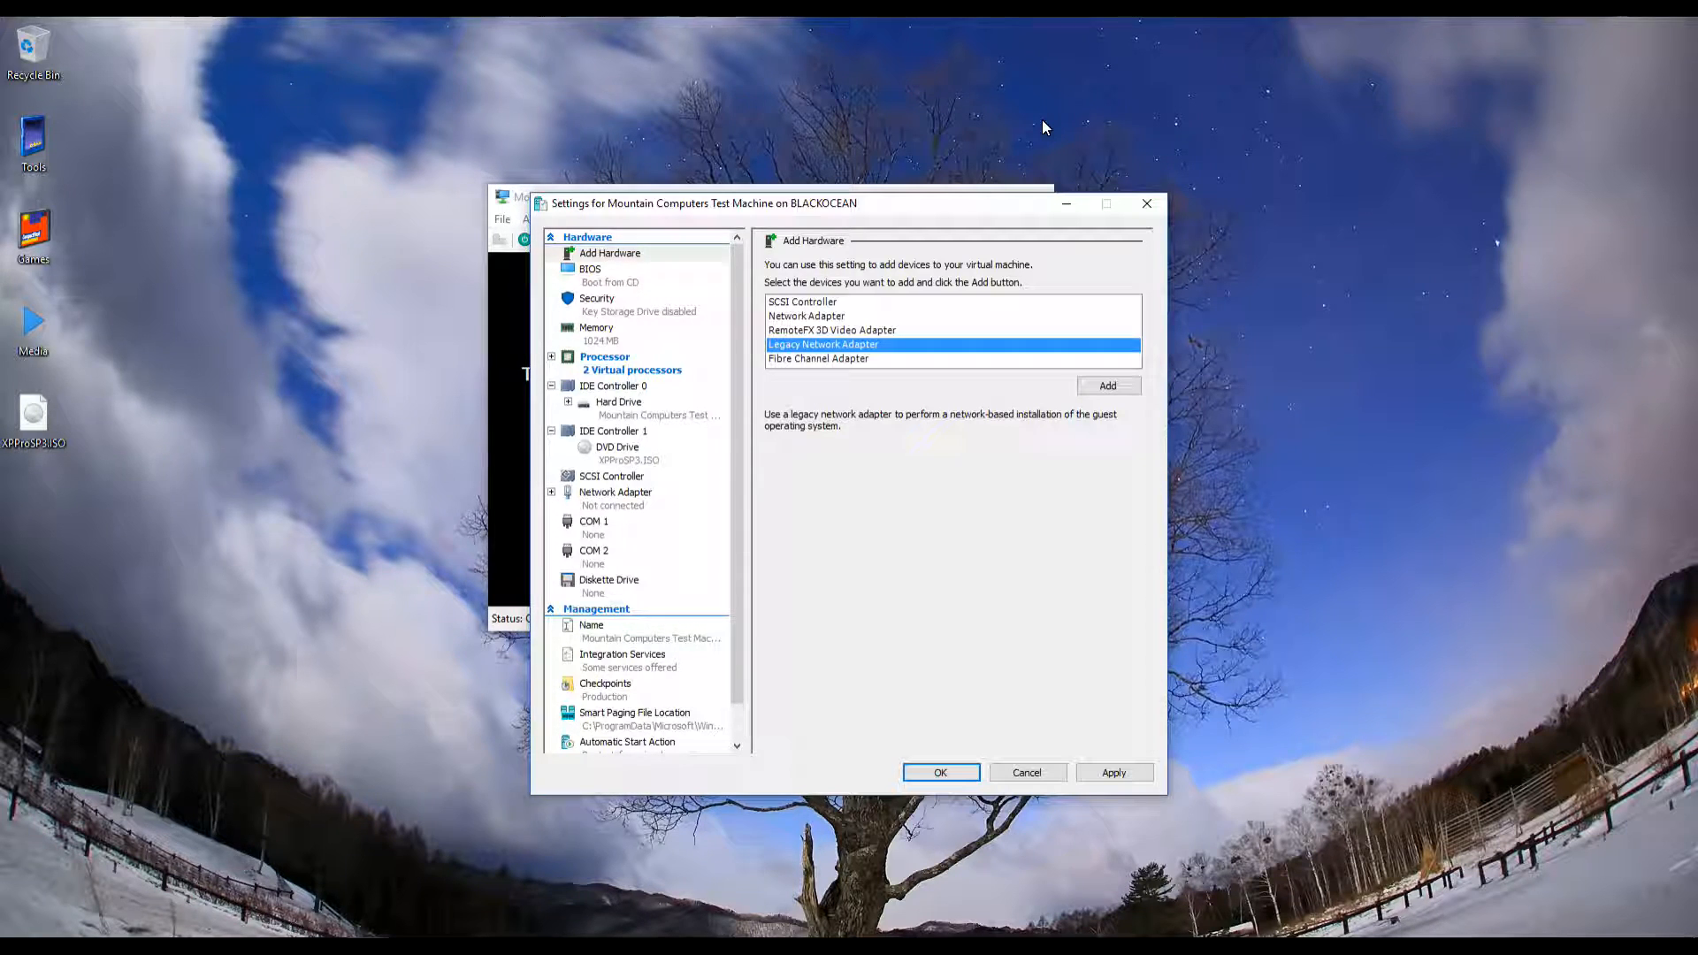
Review the COM port, diskette drive and Name settings pages
{"action": "key", "text": "c"}
{"action": "key", "text": "Down"}
{"action": "key", "text": "Up"}
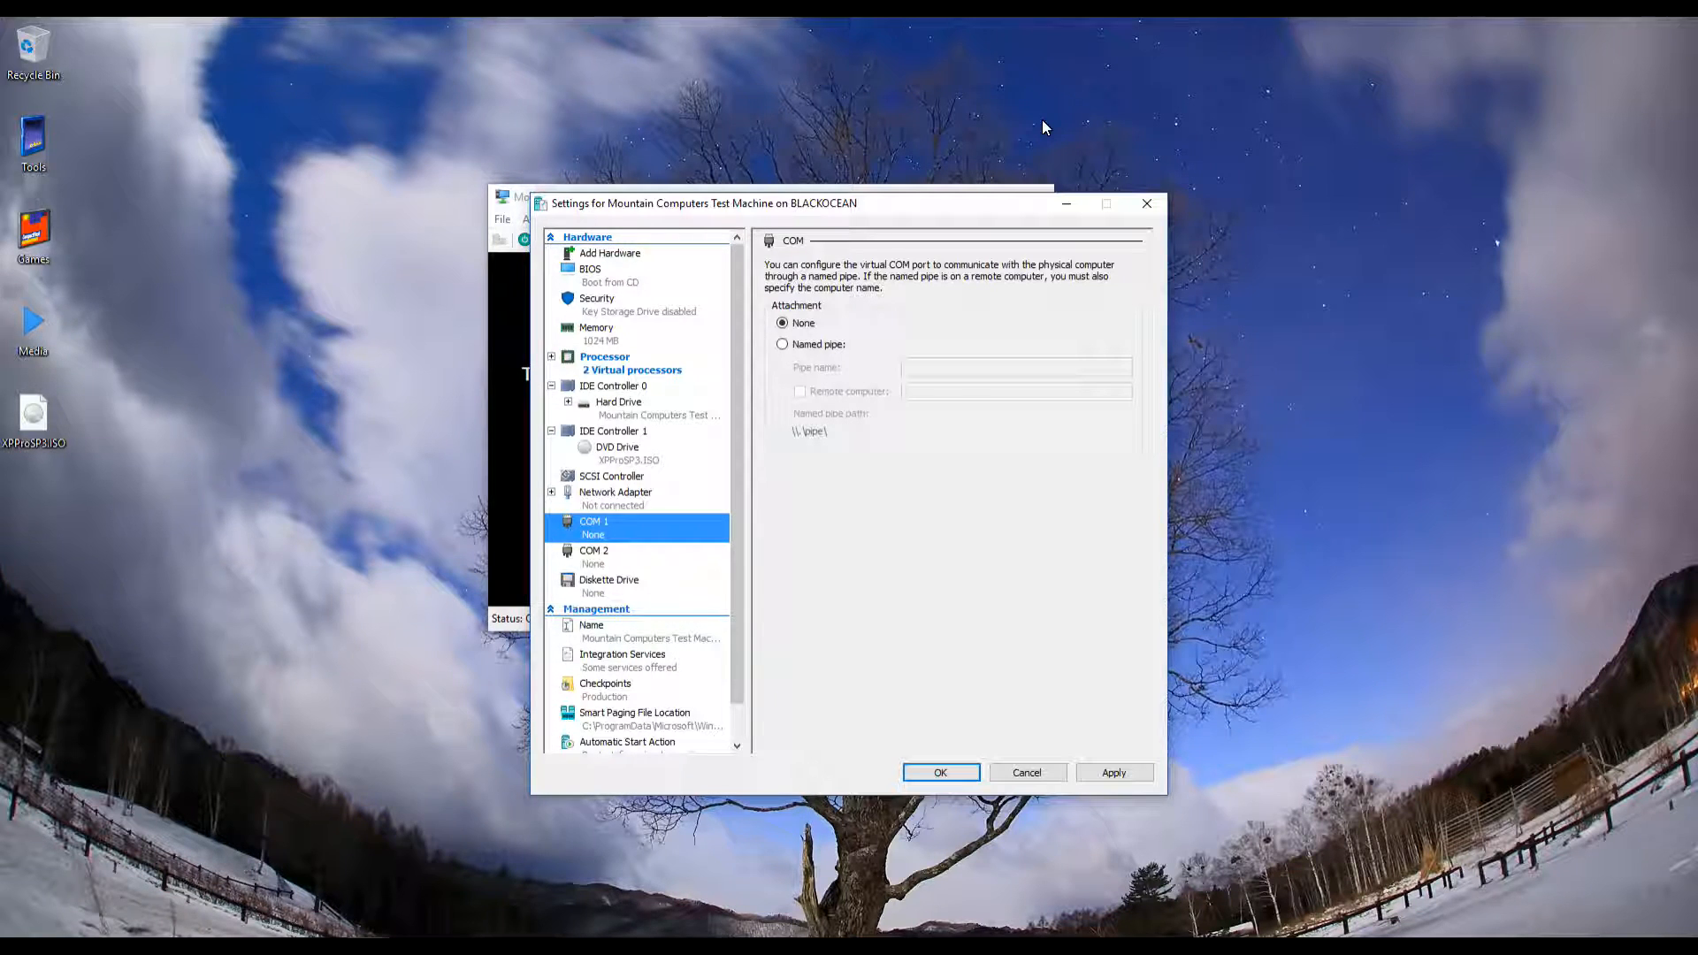
{"action": "key", "text": "Down"}
{"action": "key", "text": "Down"}
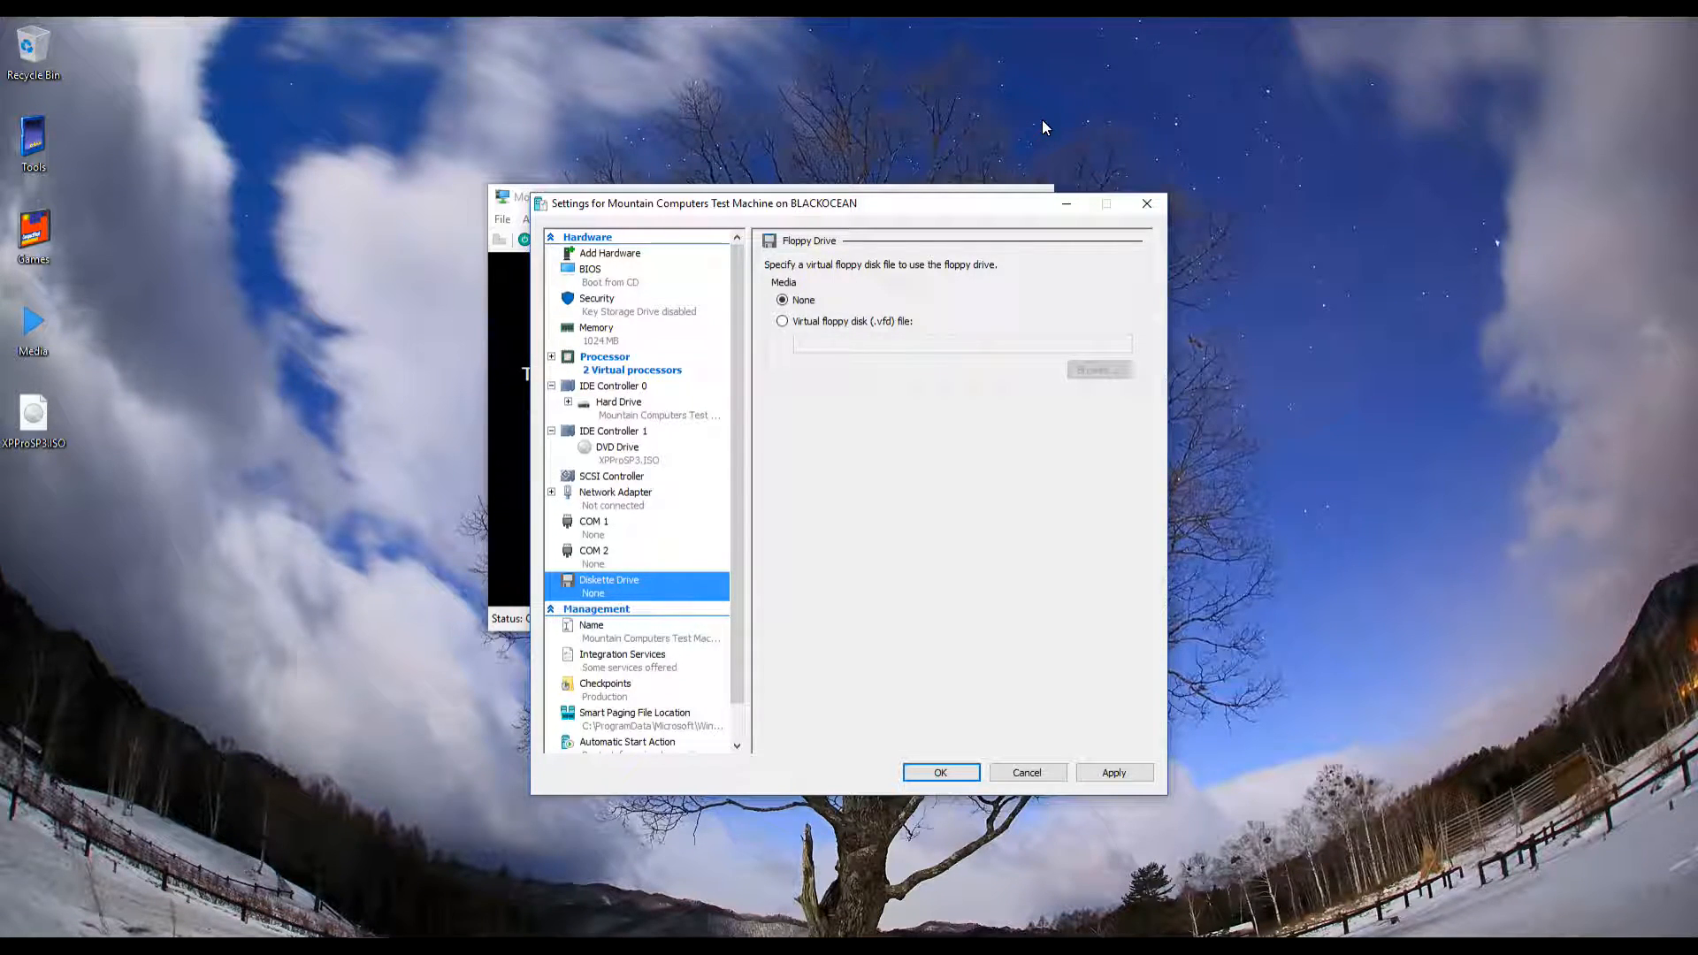
{"action": "scroll", "coordinate": [637, 492], "scroll_direction": "down", "scroll_amount": 1}
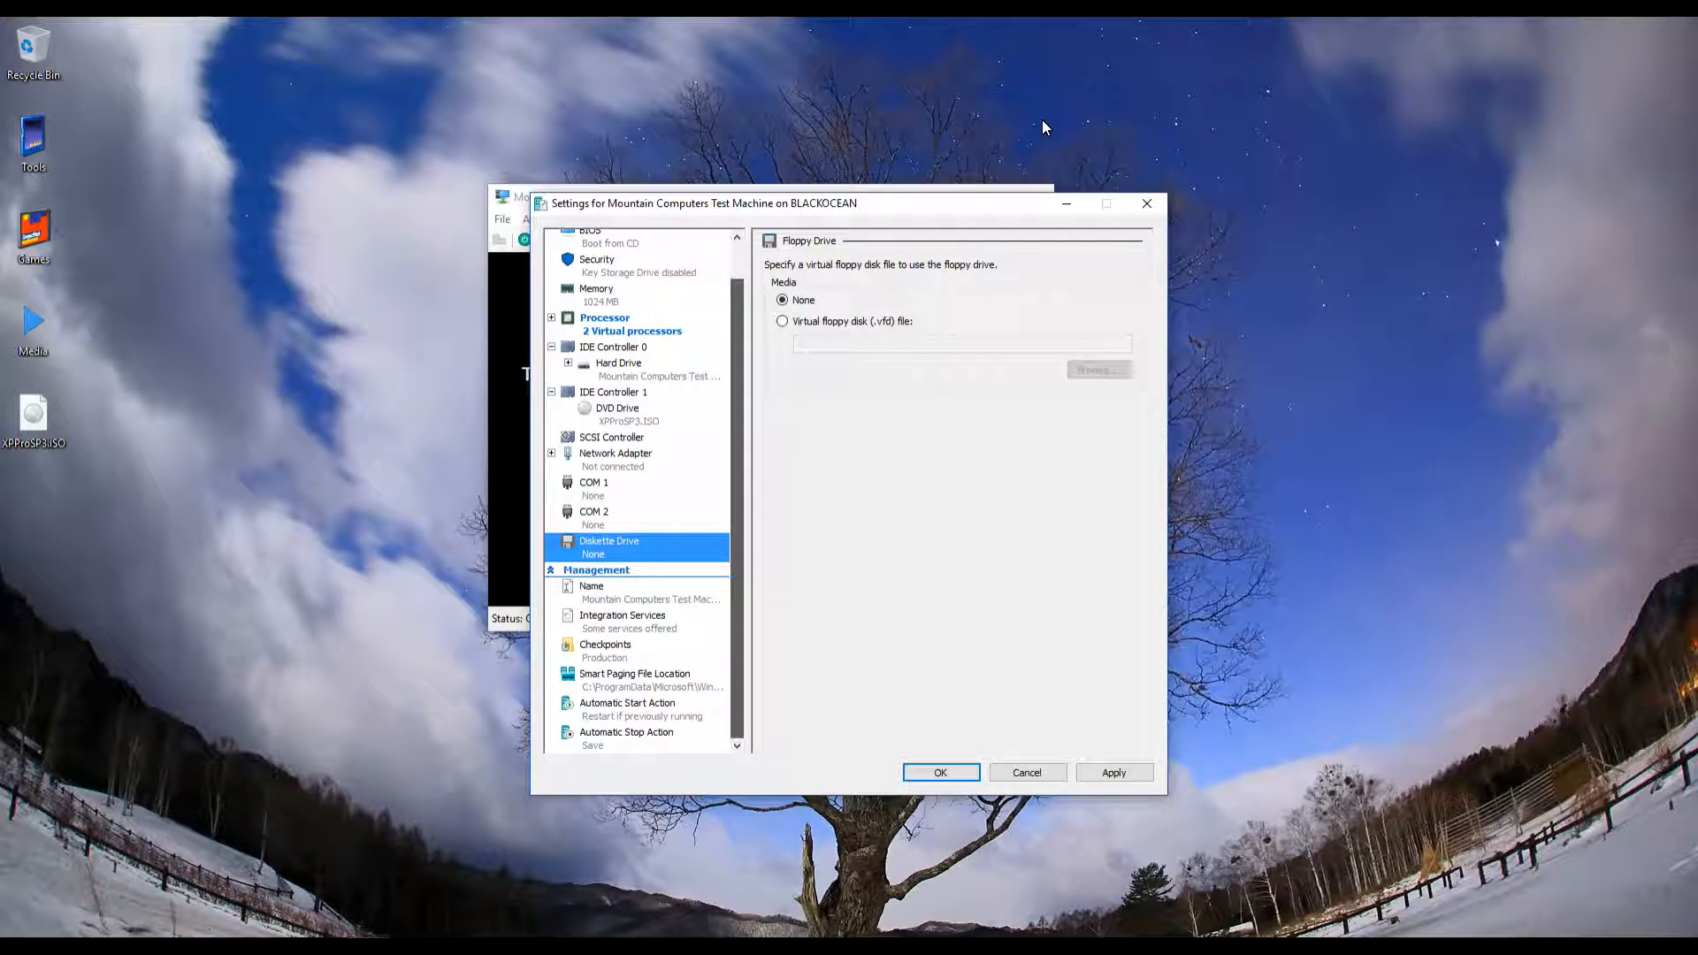
{"action": "key", "text": "Down"}
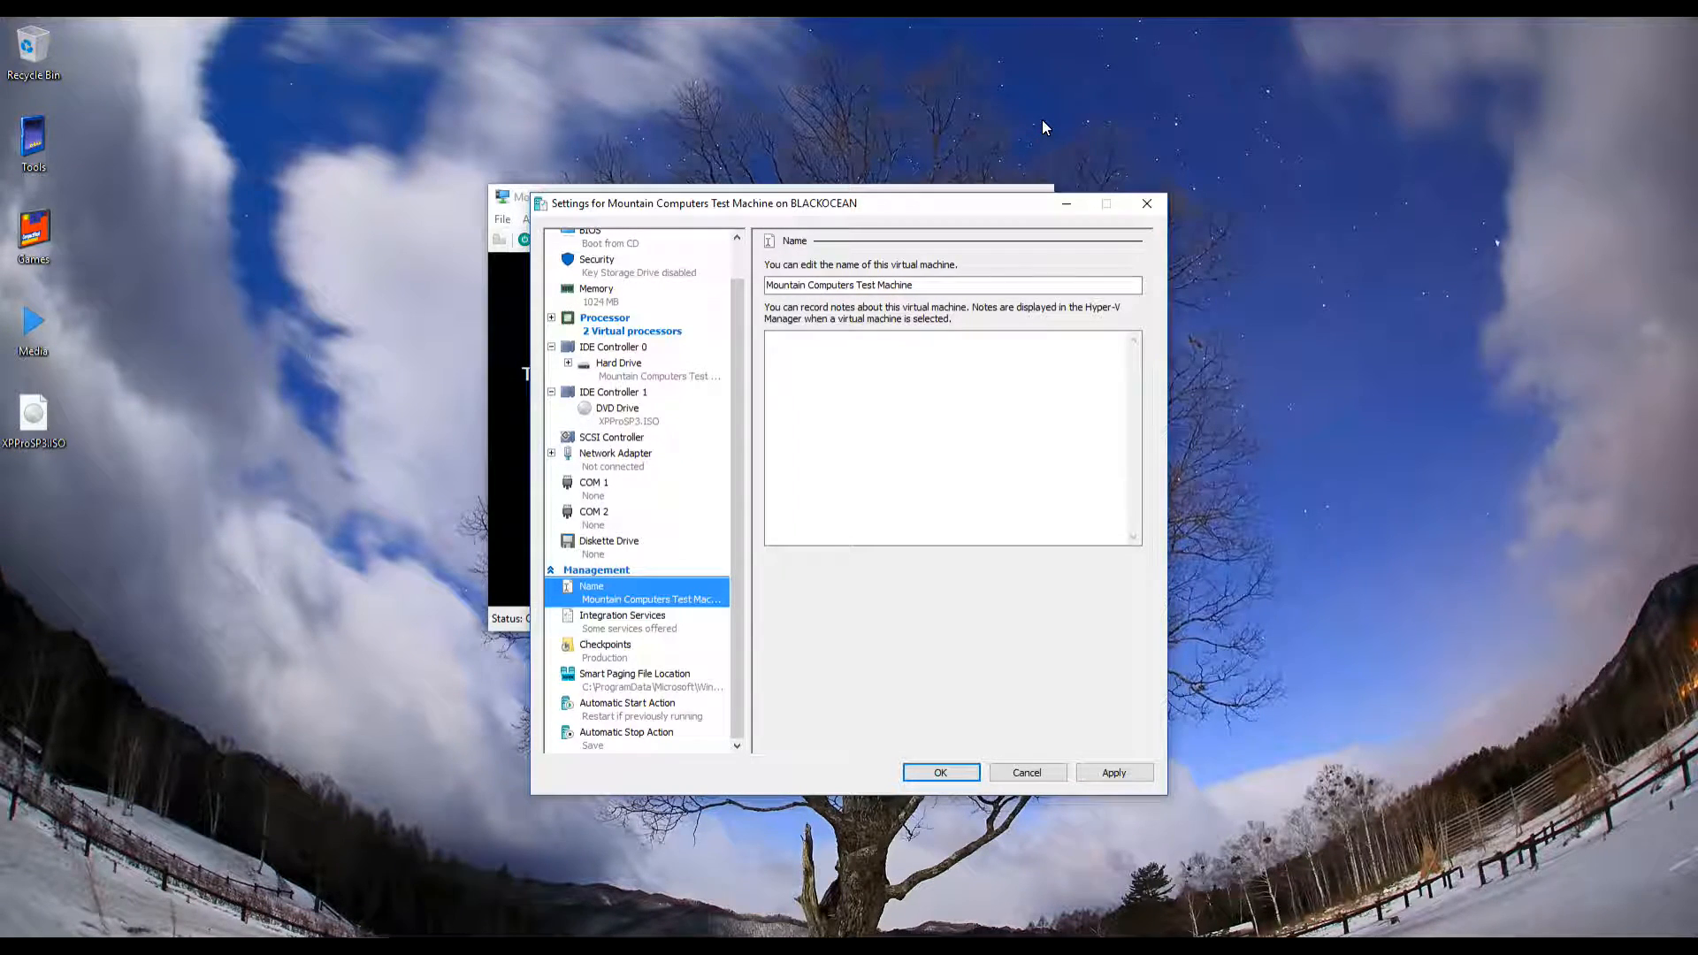
{"action": "scroll", "coordinate": [637, 492], "scroll_direction": "up", "scroll_amount": 1}
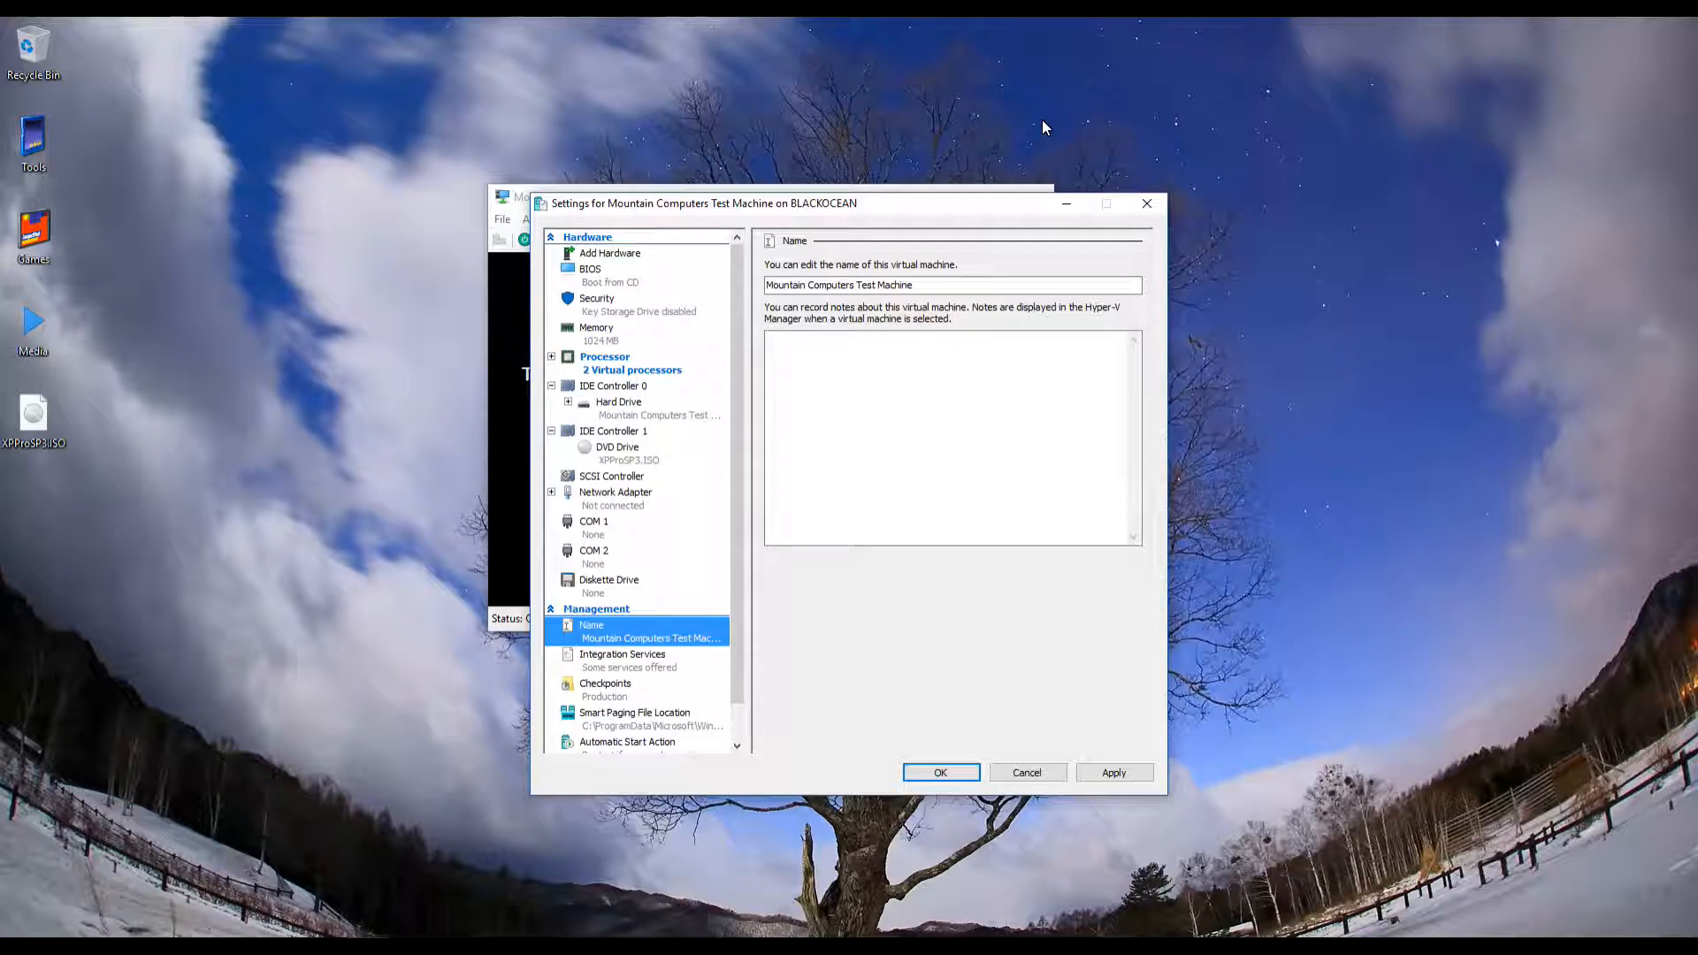
Check the BIOS boot order (CD, IDE, network, Floppy), then apply the settings and close with OK
{"action": "left_click", "coordinate": [611, 275]}
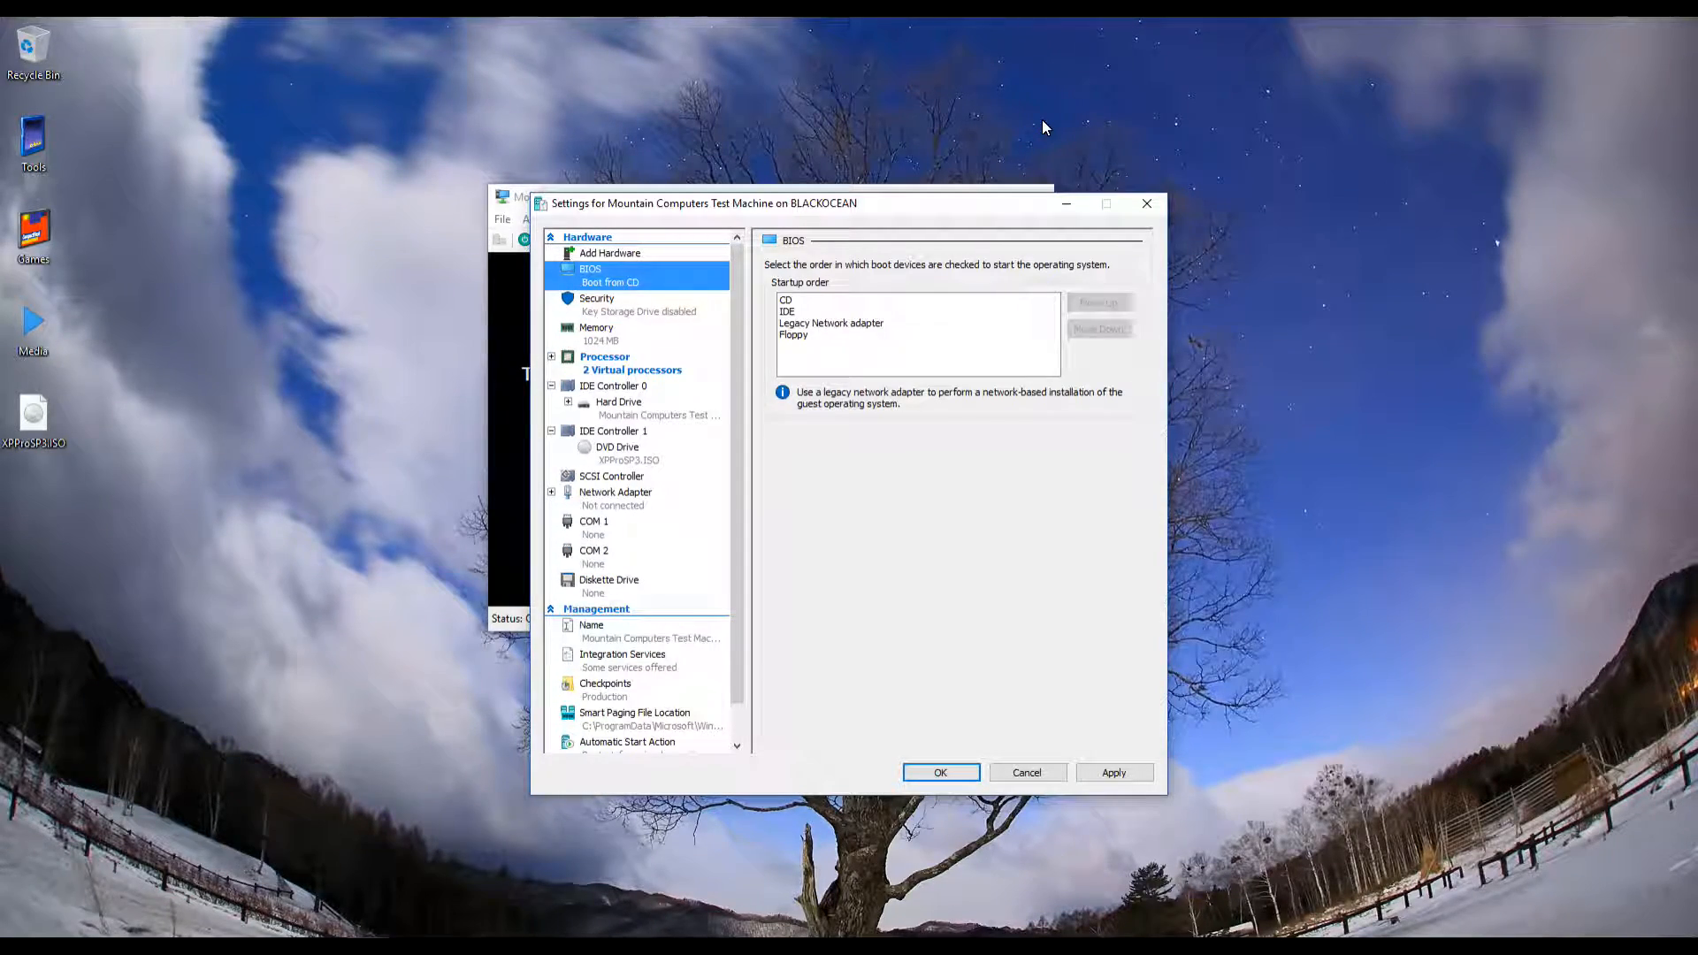
{"action": "left_click", "coordinate": [1114, 773]}
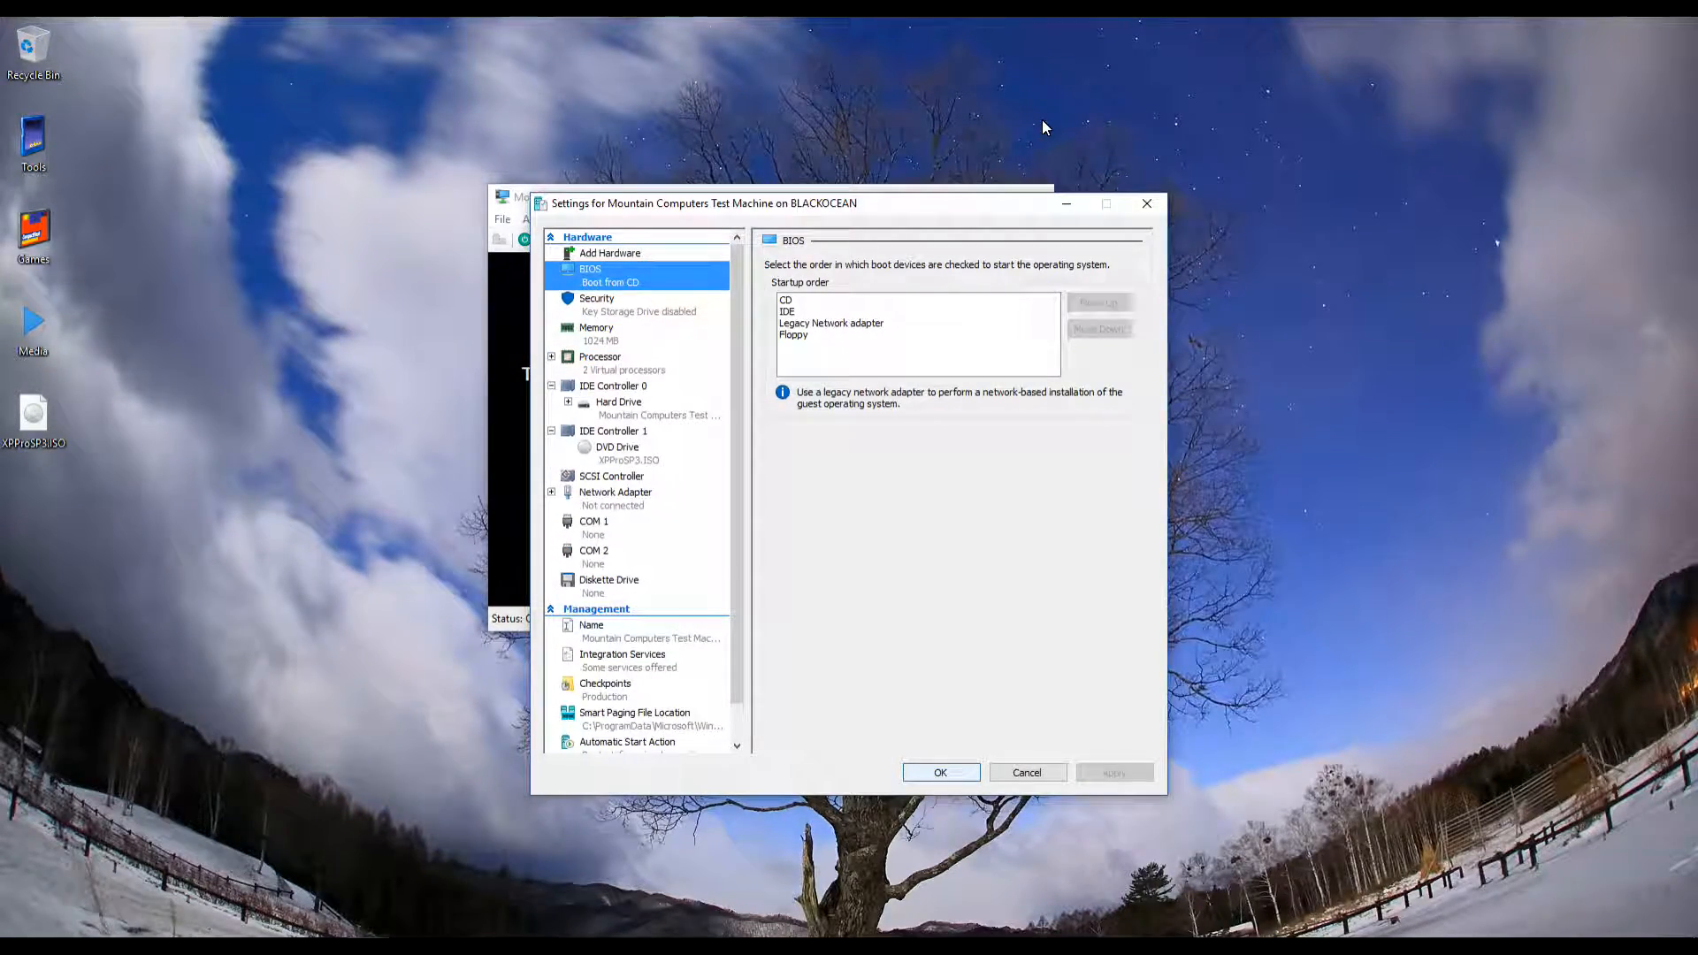
{"action": "left_click", "coordinate": [940, 773]}
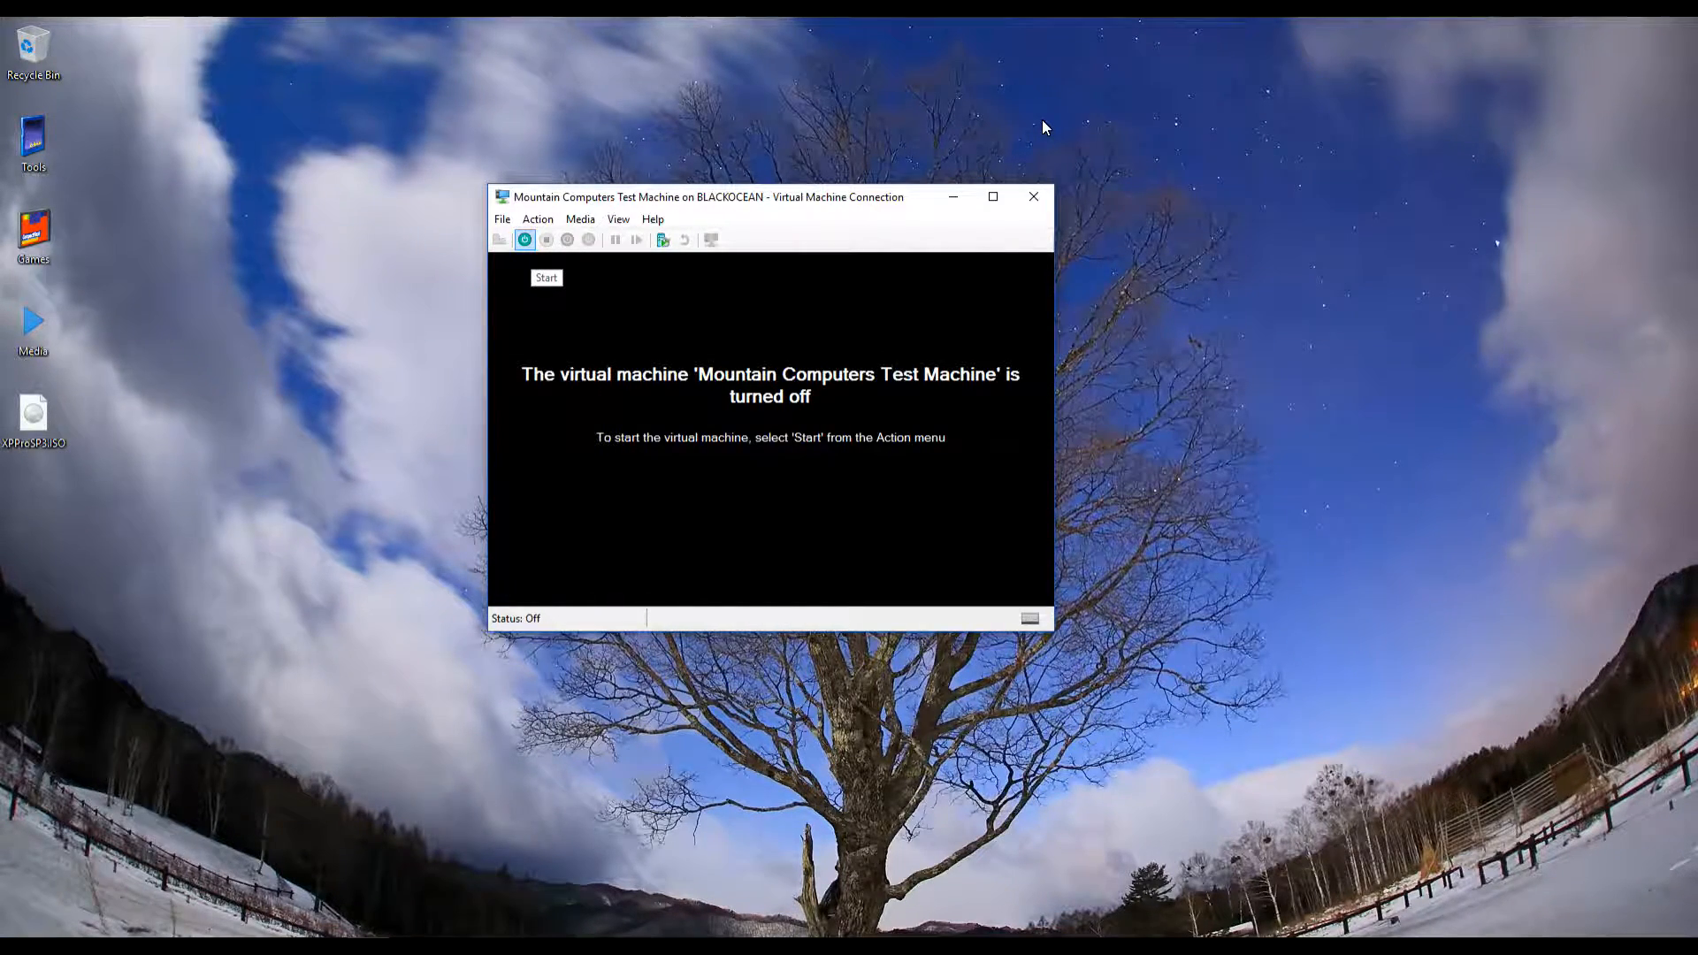
Start Mountain Computers Test Machine so it boots toward the XP Setup welcome screen
{"action": "left_click", "coordinate": [525, 239]}
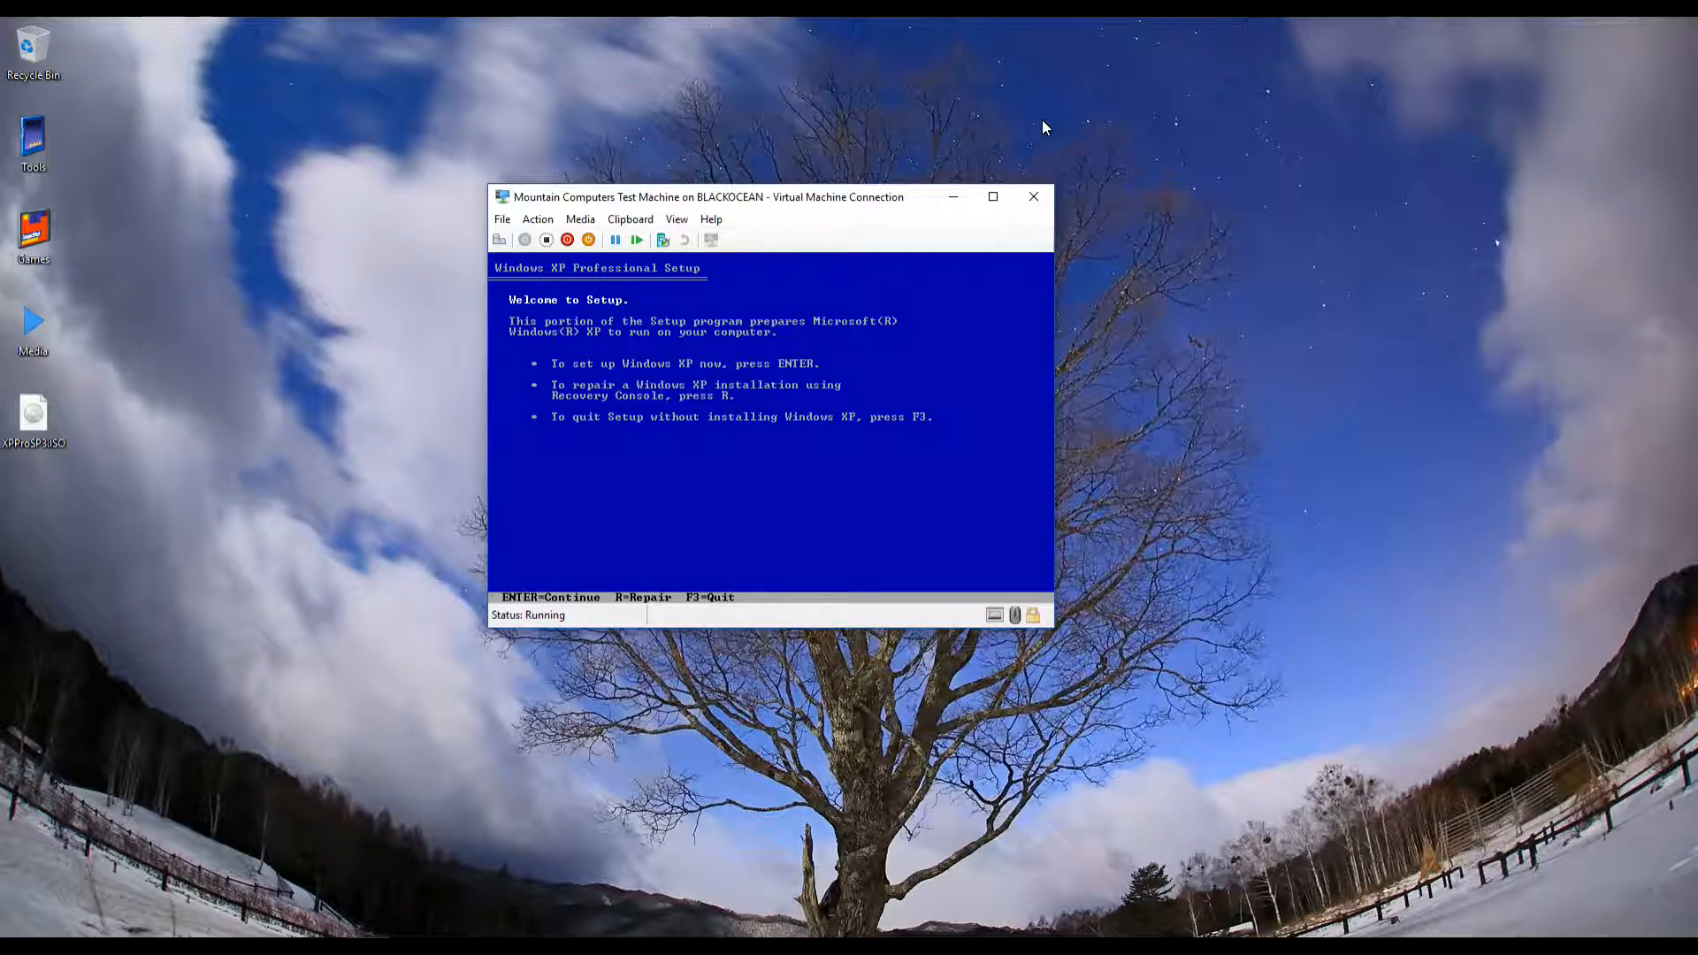
Continue Setup, agree to the XP licence with F8, and create a 40947 MB partition
{"action": "key", "text": "Return"}
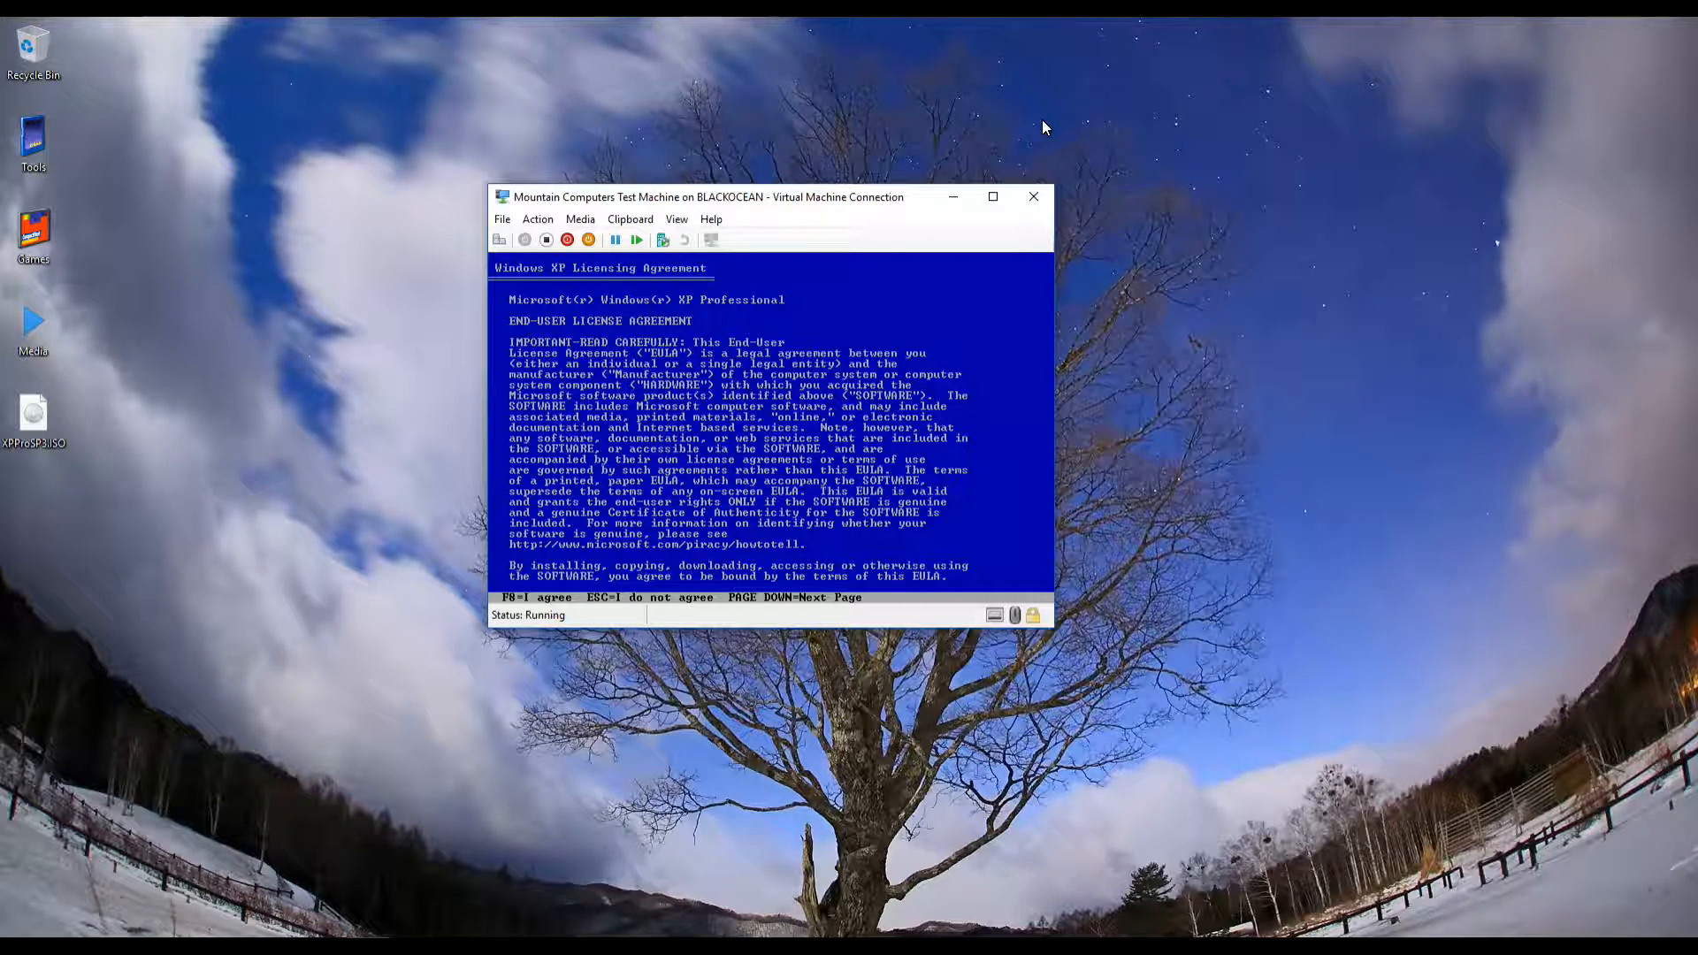
{"action": "key", "text": "F8"}
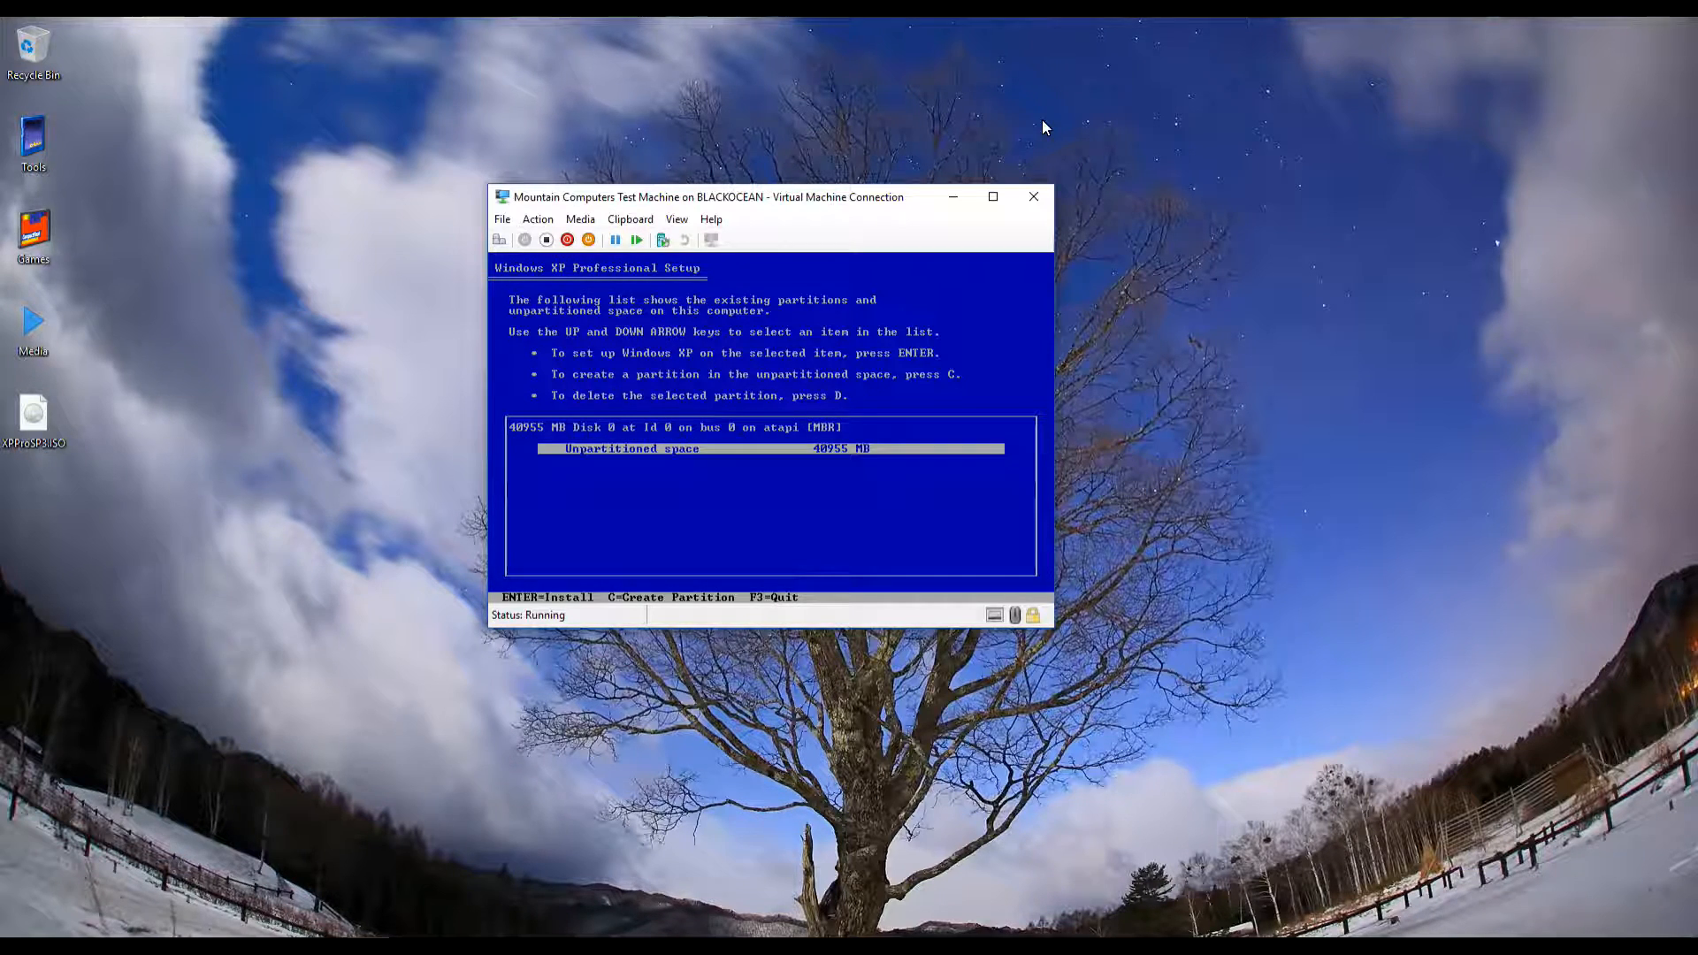
{"action": "key", "text": "c"}
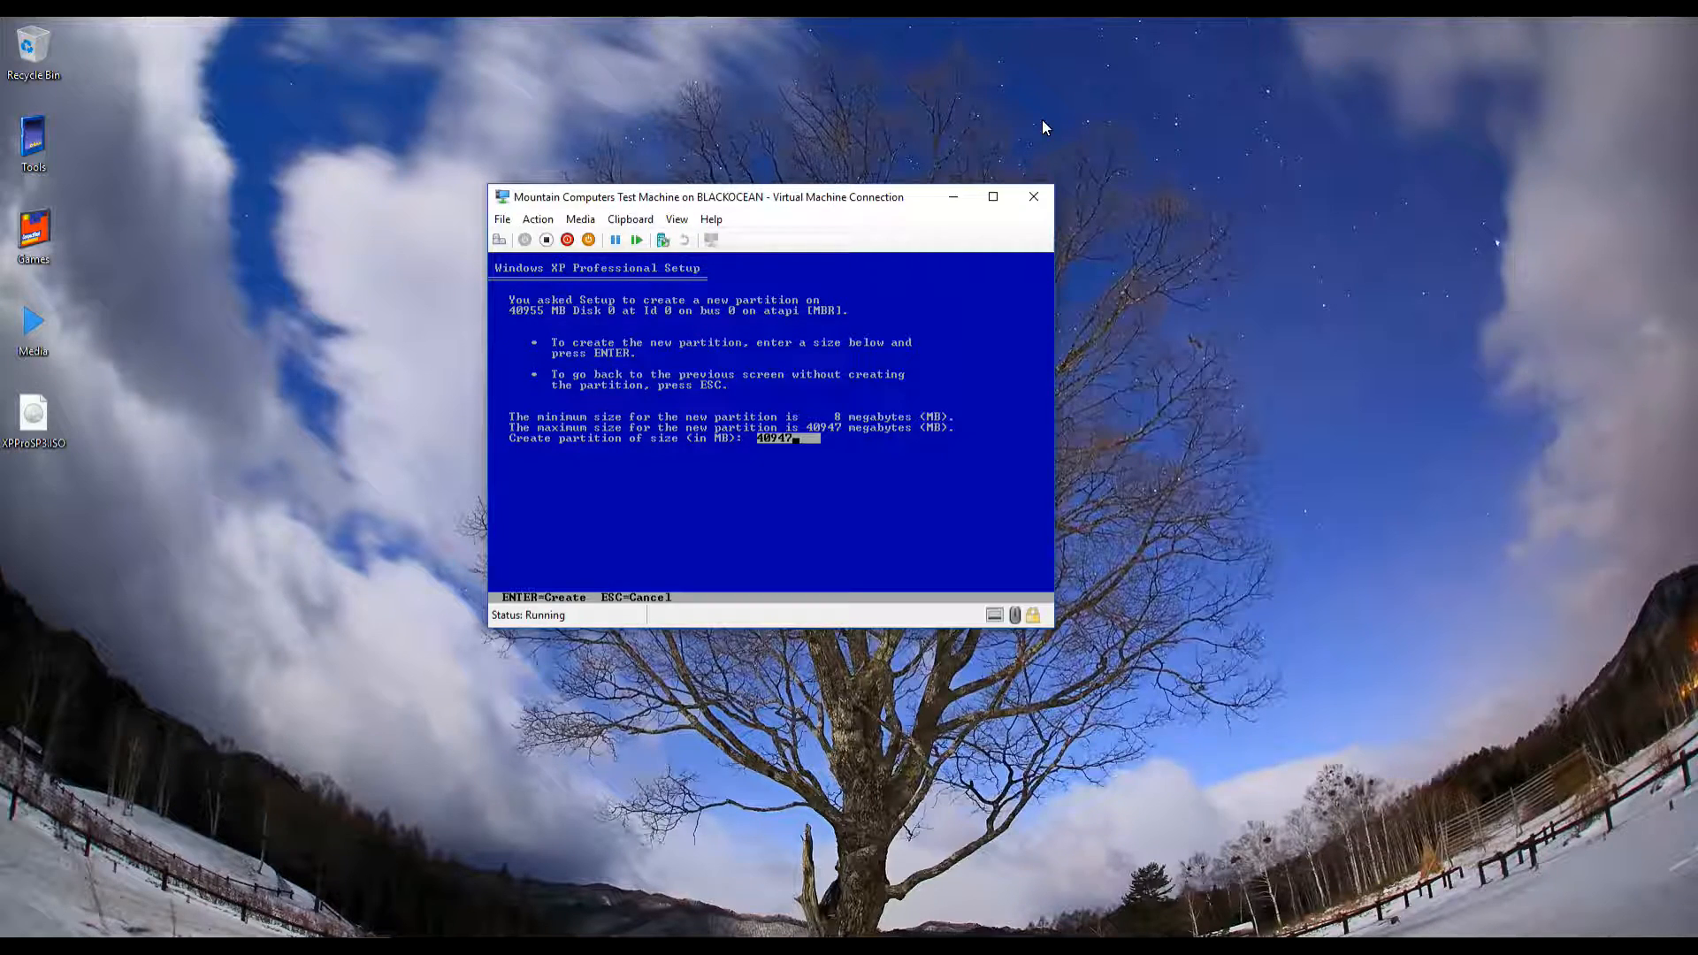
{"action": "key", "text": "Return"}
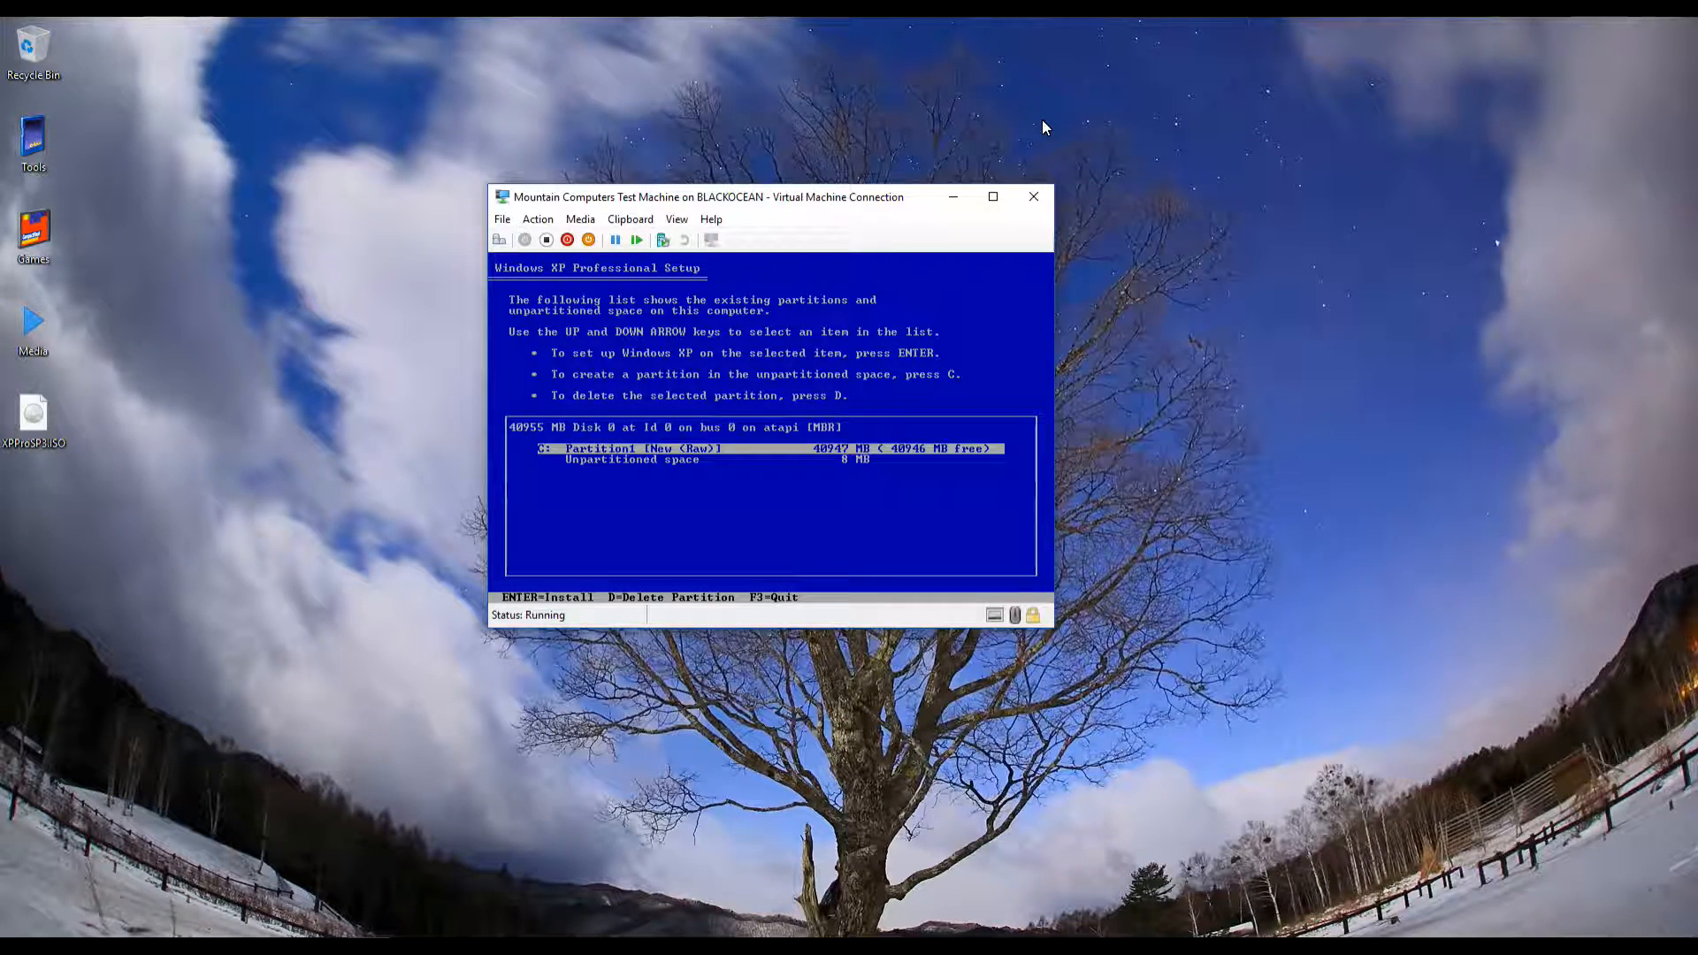
Choose to install XP on partition C: with quick NTFS formatting
{"action": "key", "text": "Return"}
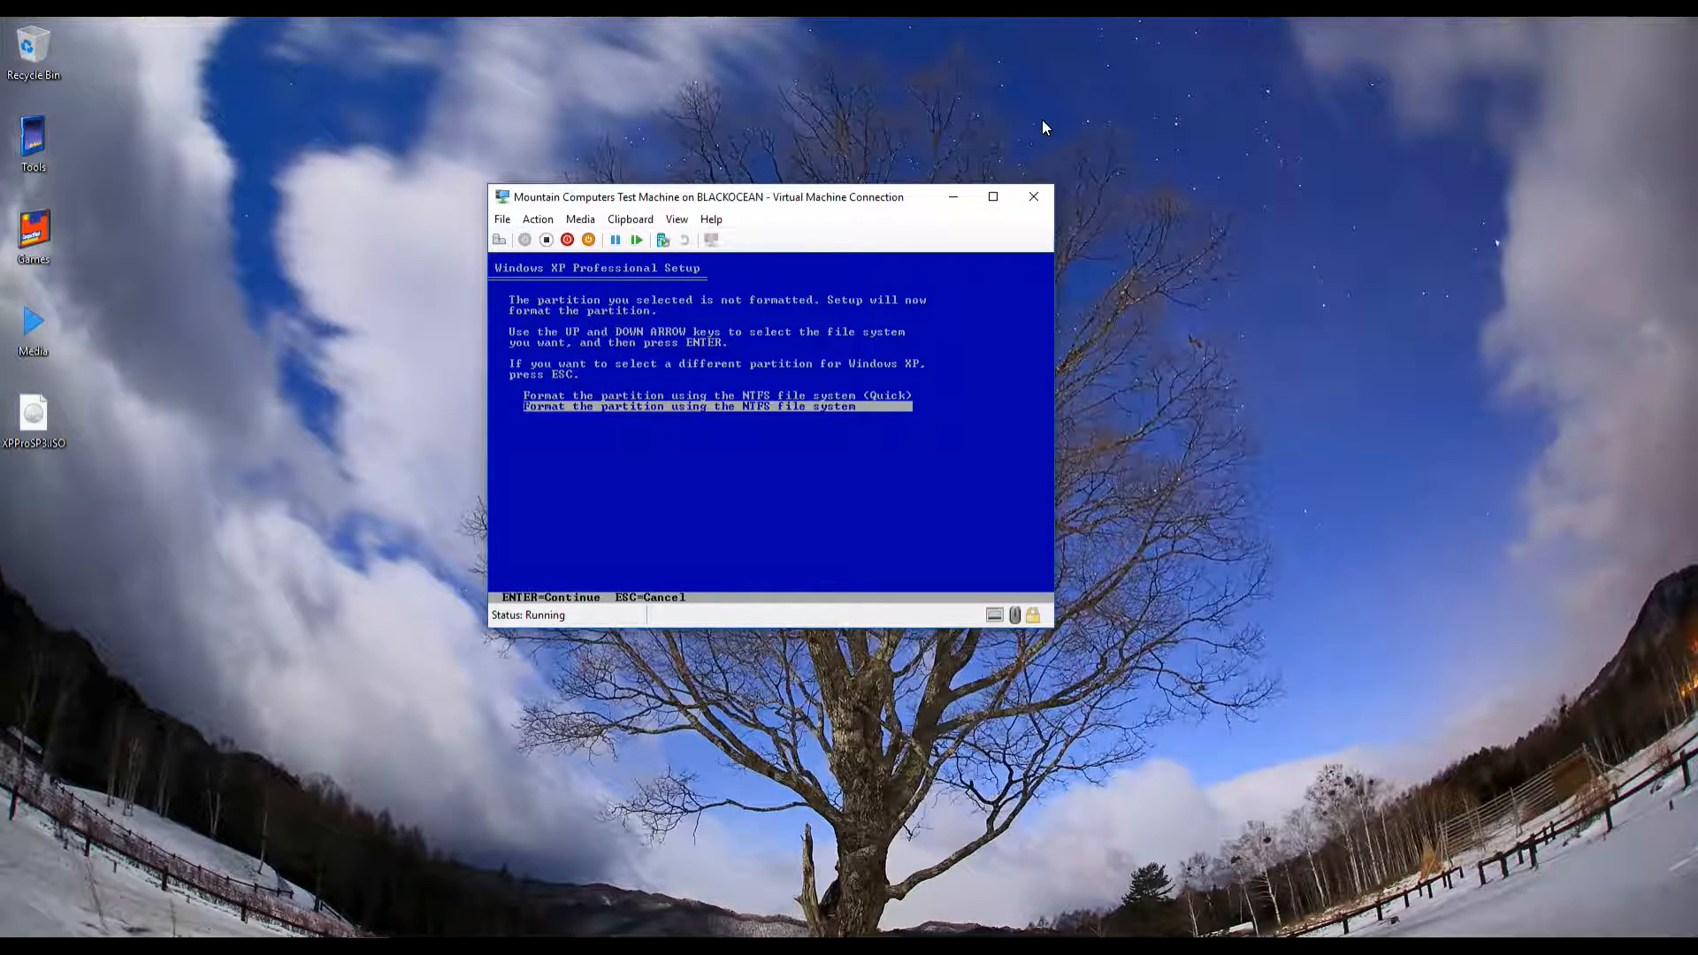
{"action": "key", "text": "Up"}
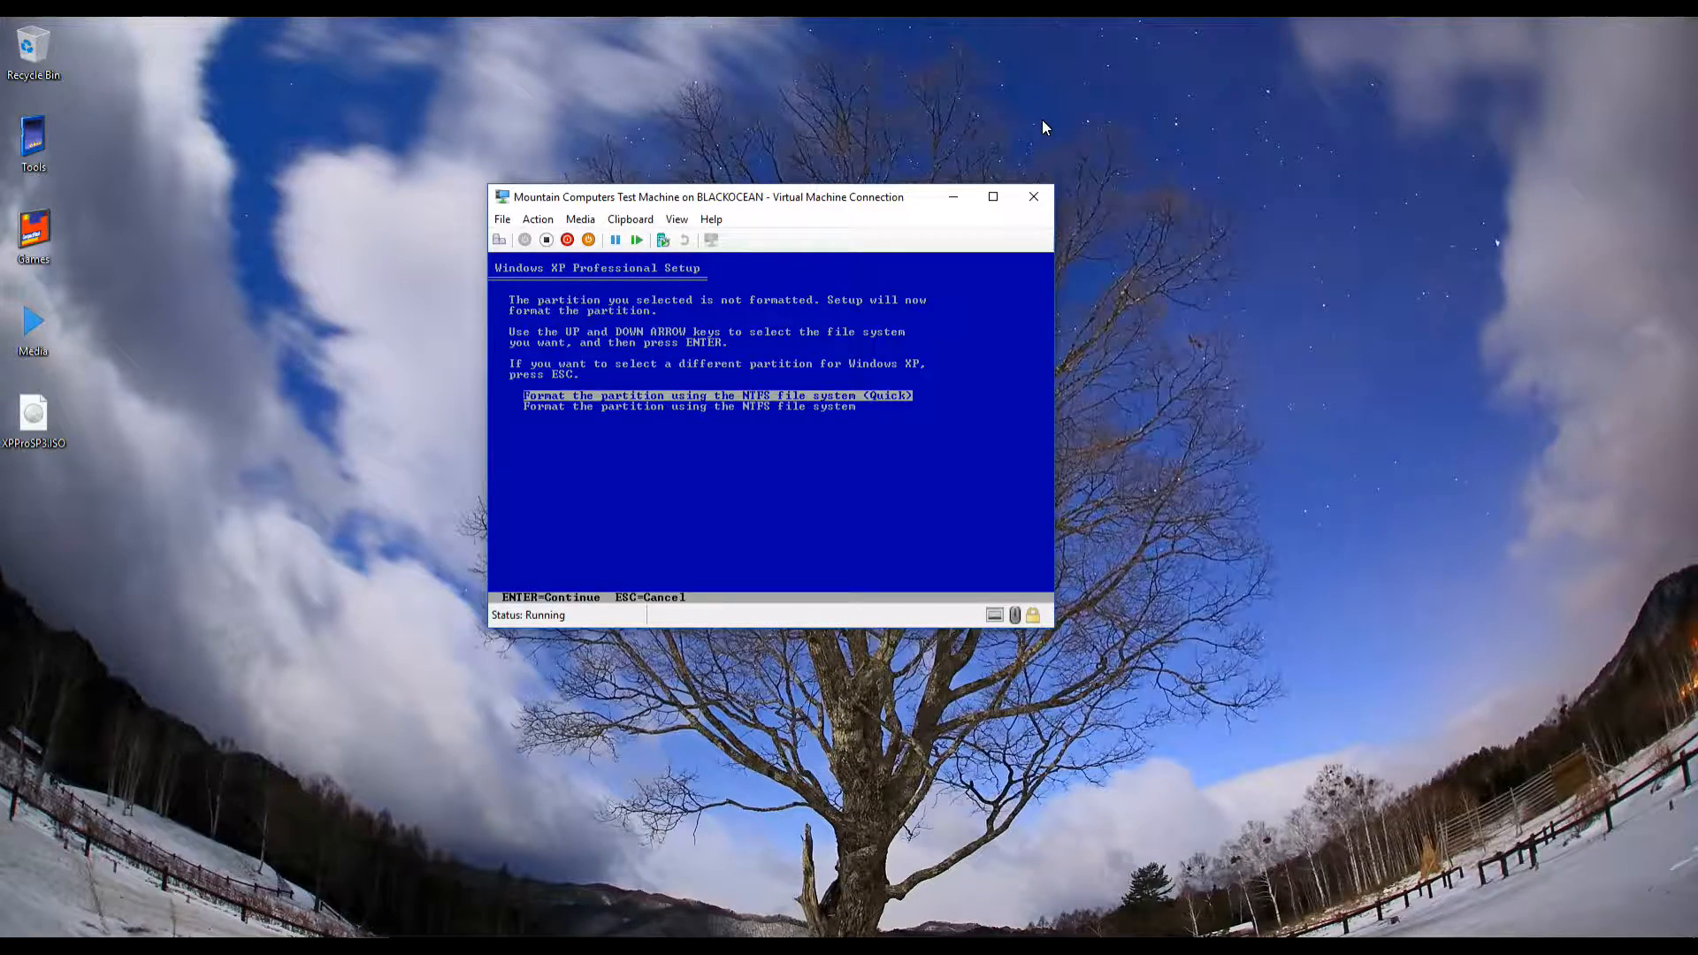
{"action": "key", "text": "Return"}
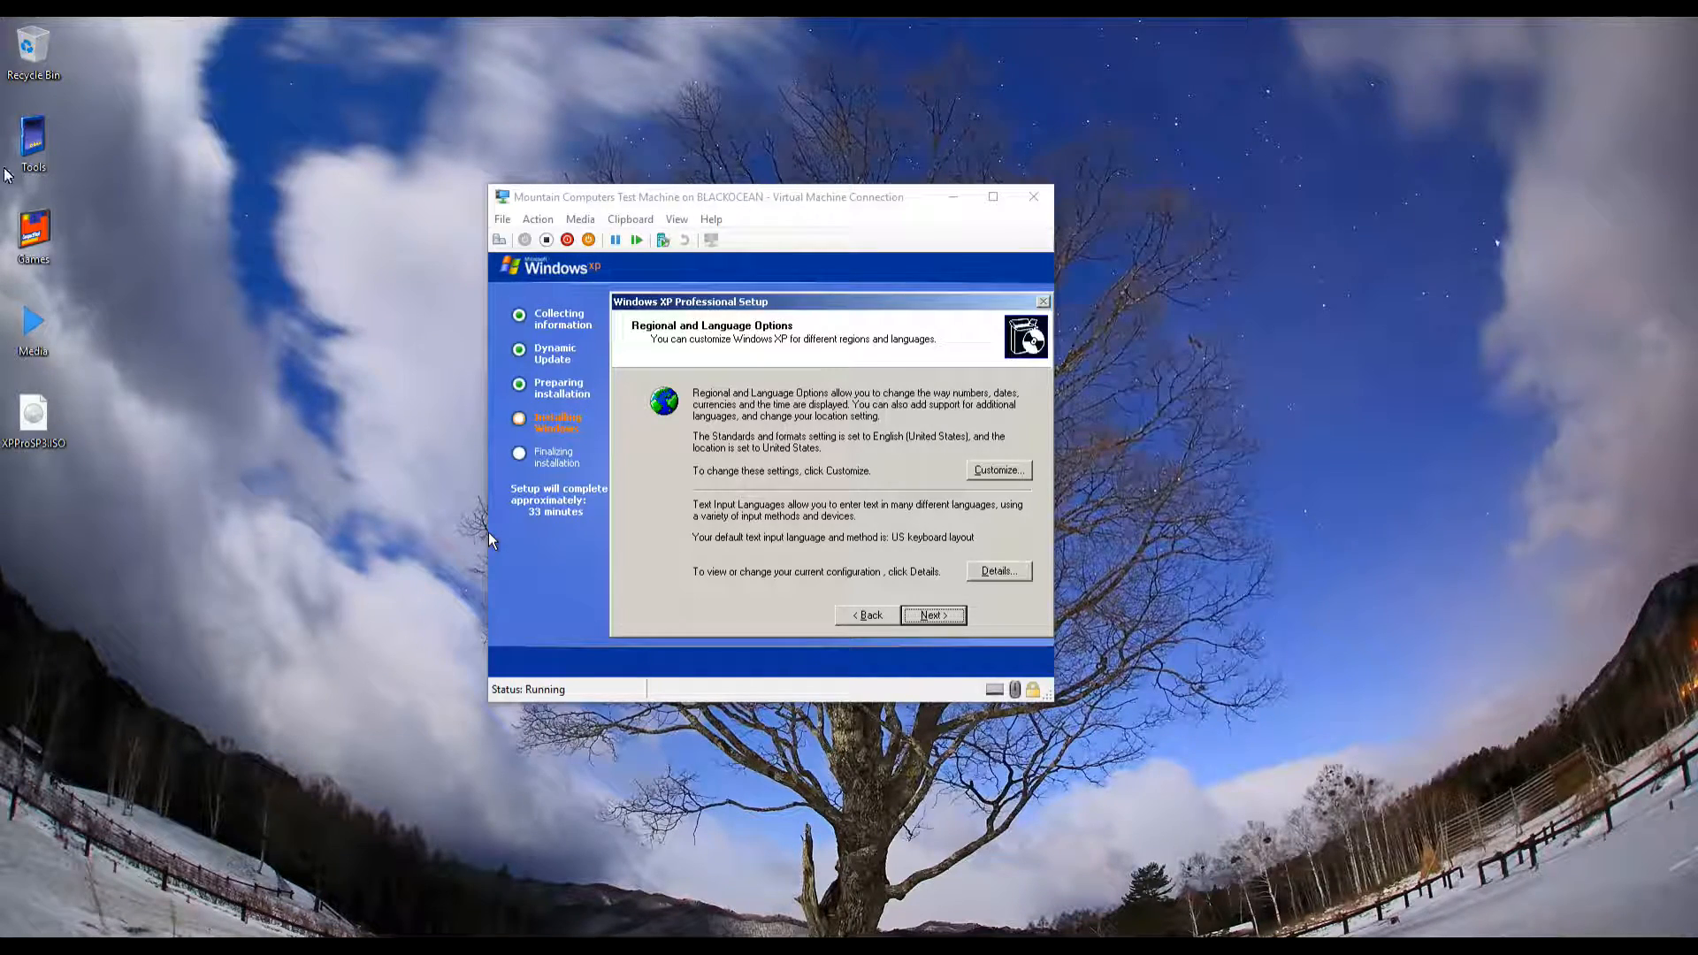
Accept default regional options, enter the owner name 'Mountain Comput', and continue to the product key page
{"action": "left_click", "coordinate": [463, 527]}
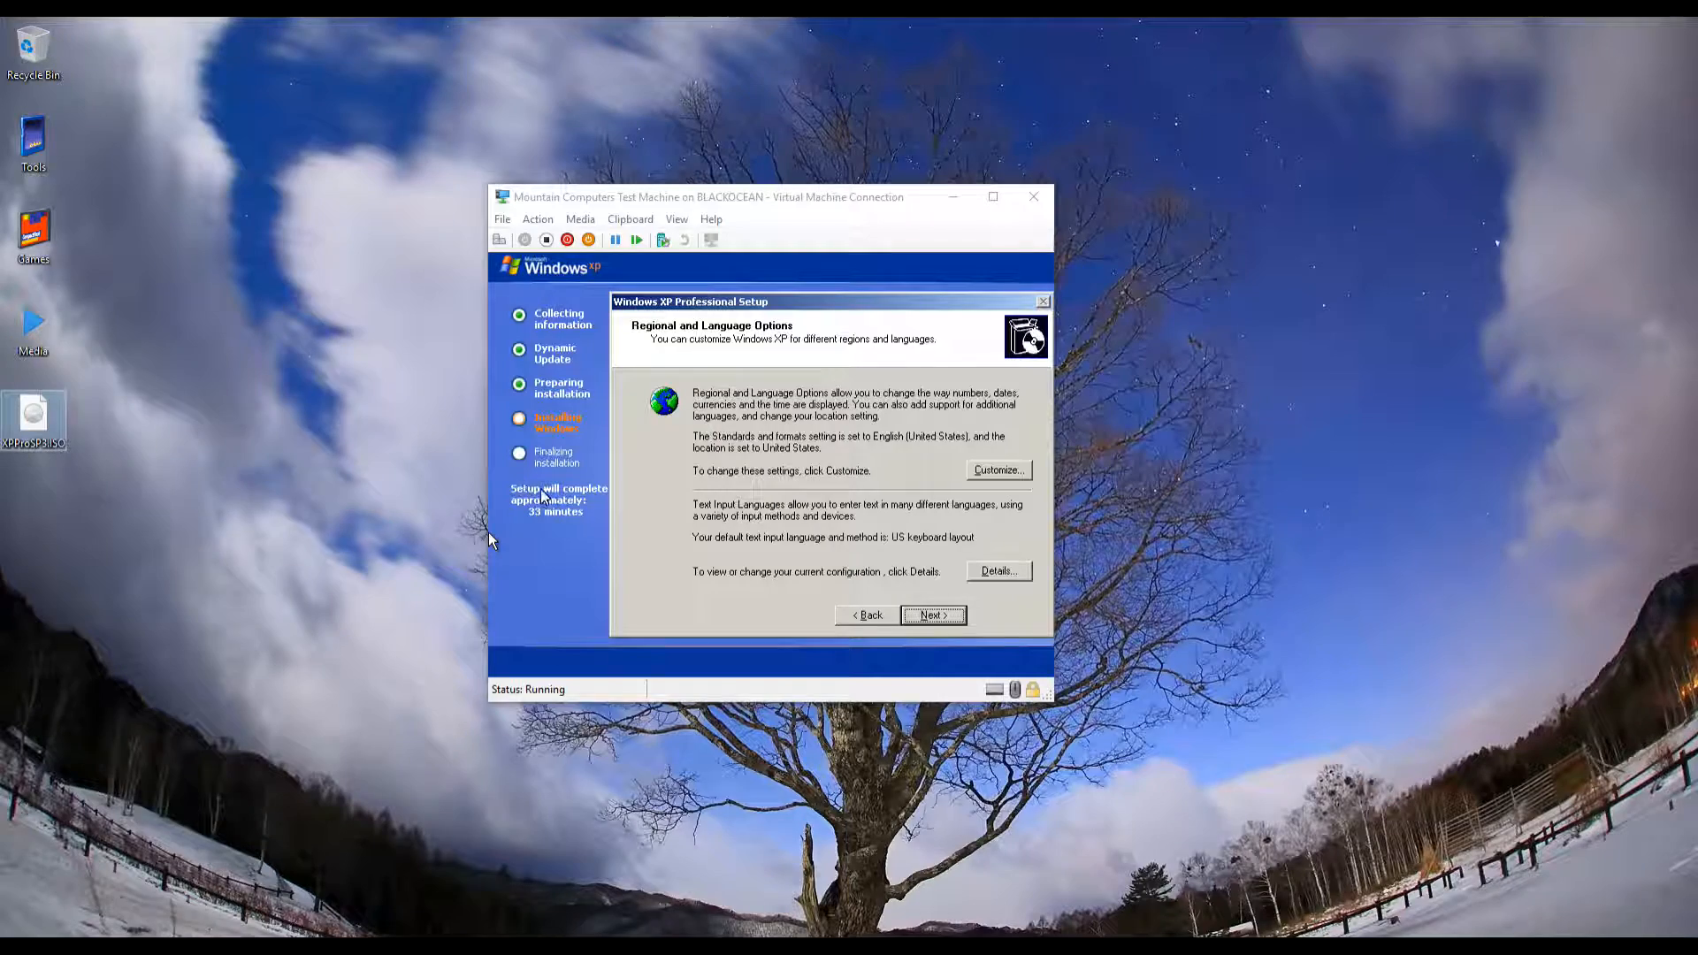
{"action": "left_click", "coordinate": [488, 533]}
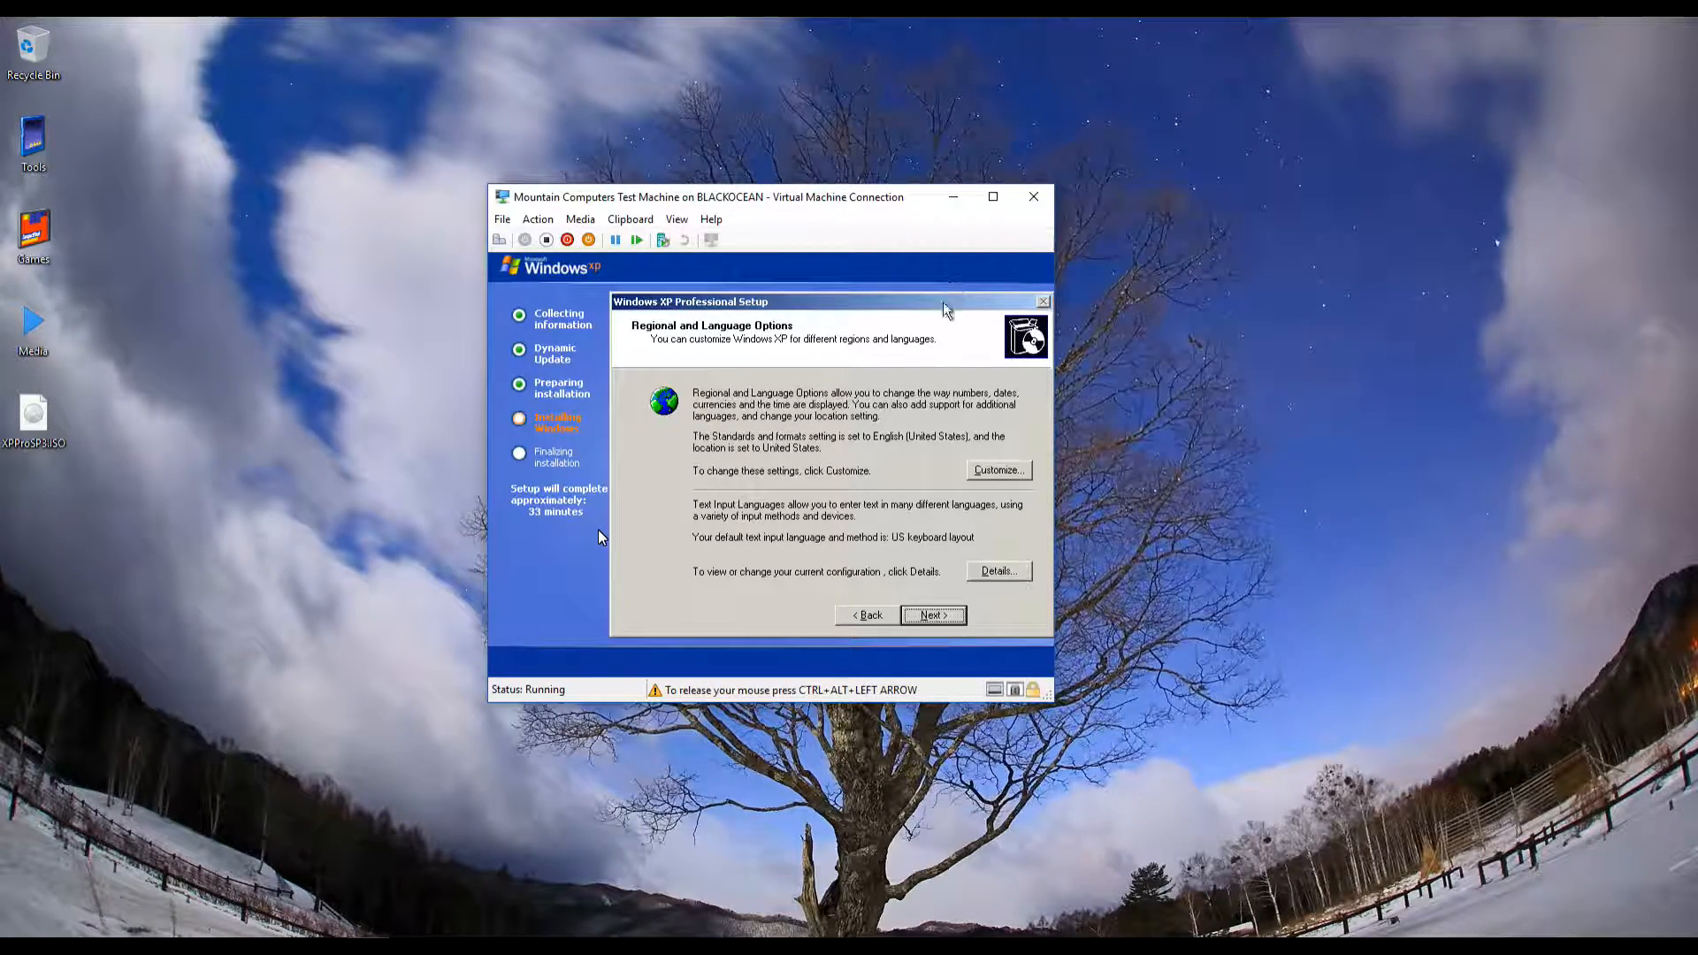
{"action": "left_click", "coordinate": [950, 617]}
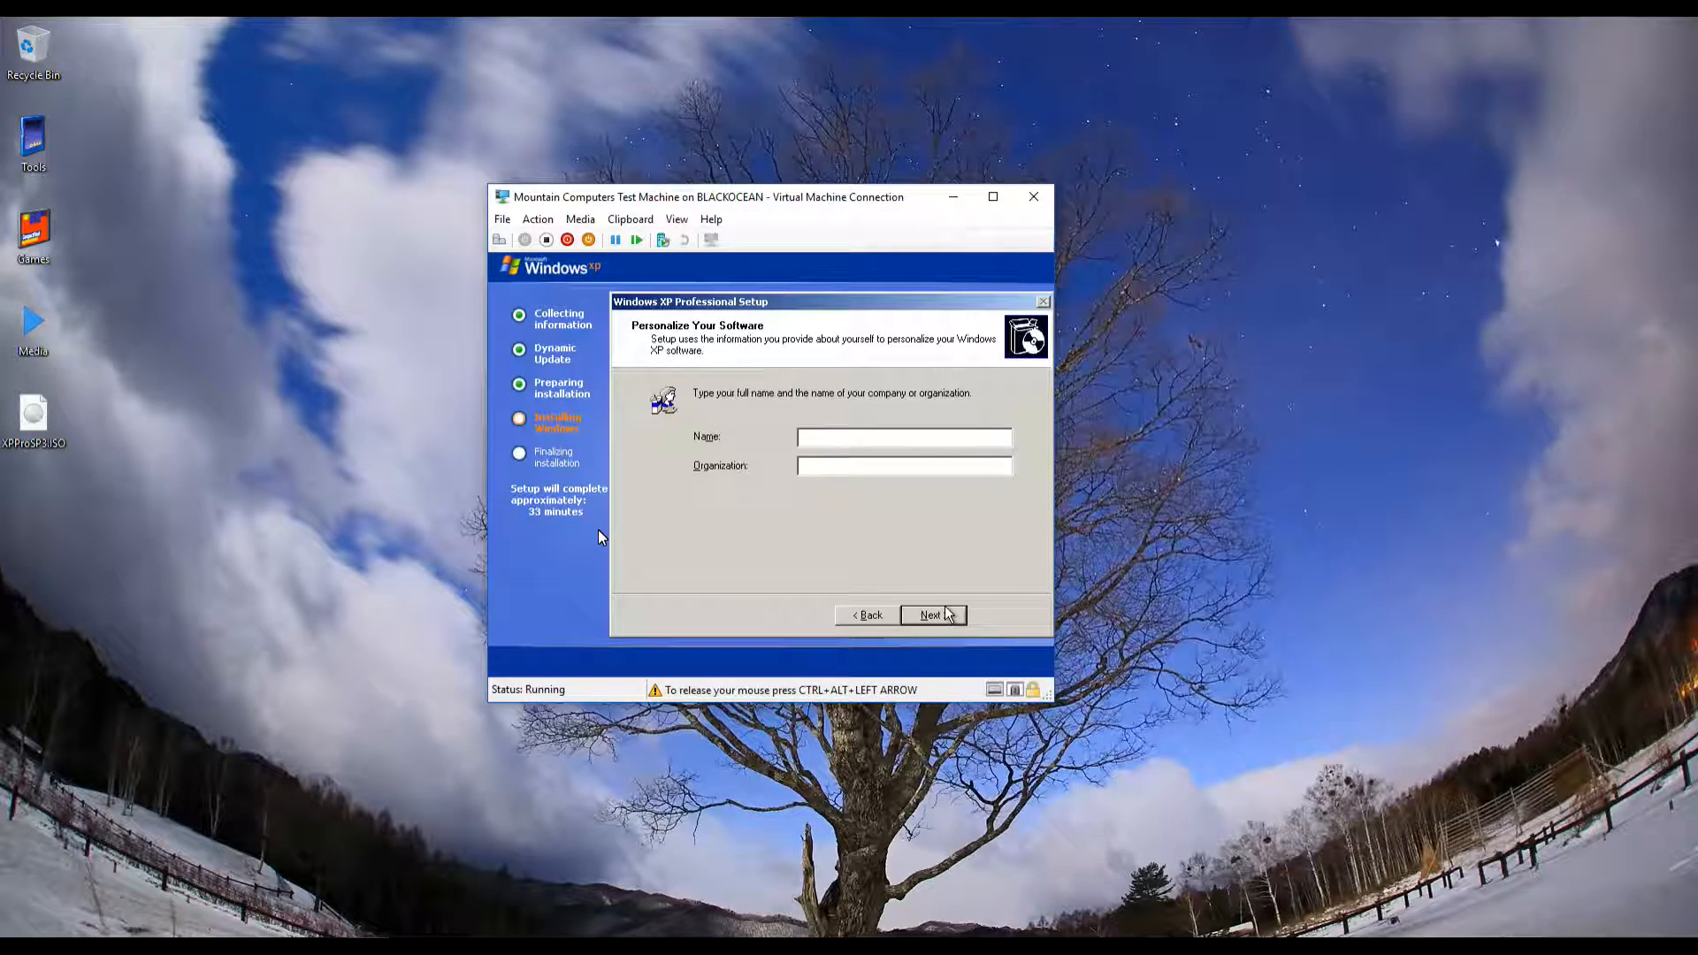
{"action": "type", "text": "Mountain Computers"}
{"action": "left_click", "coordinate": [928, 615]}
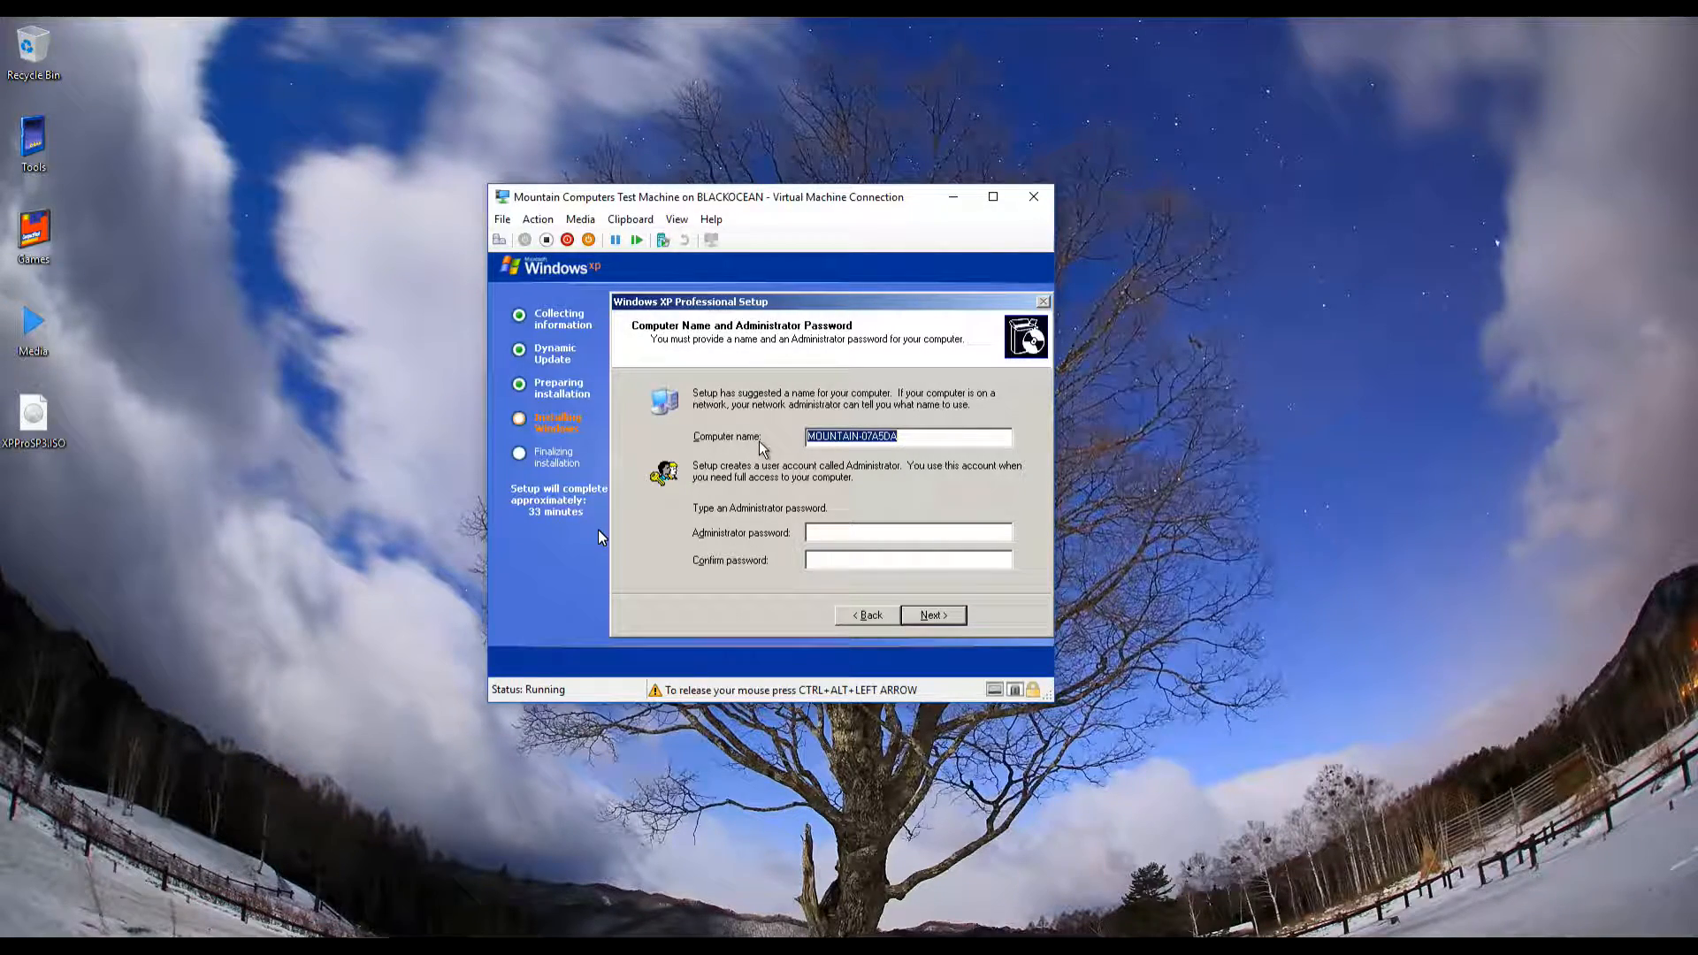
Keep the suggested computer name and set the time zone to (GMT-07:00) Mountain Time (US & Canada)
{"action": "left_click", "coordinate": [924, 617]}
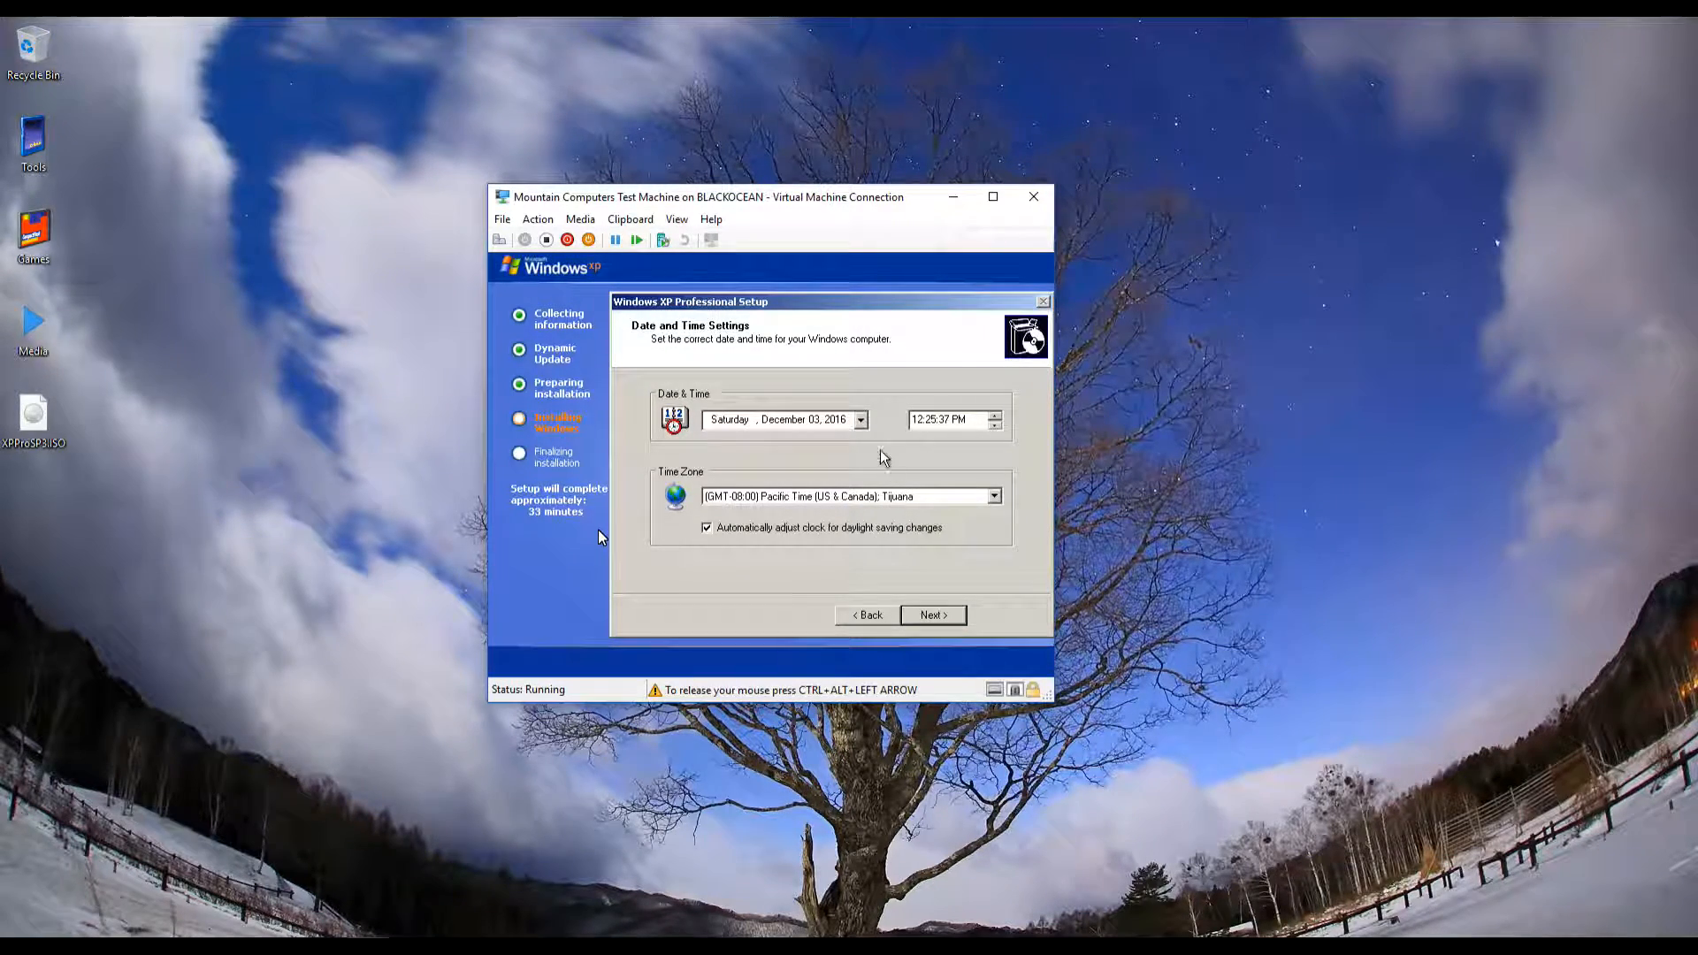
{"action": "left_click", "coordinate": [871, 498]}
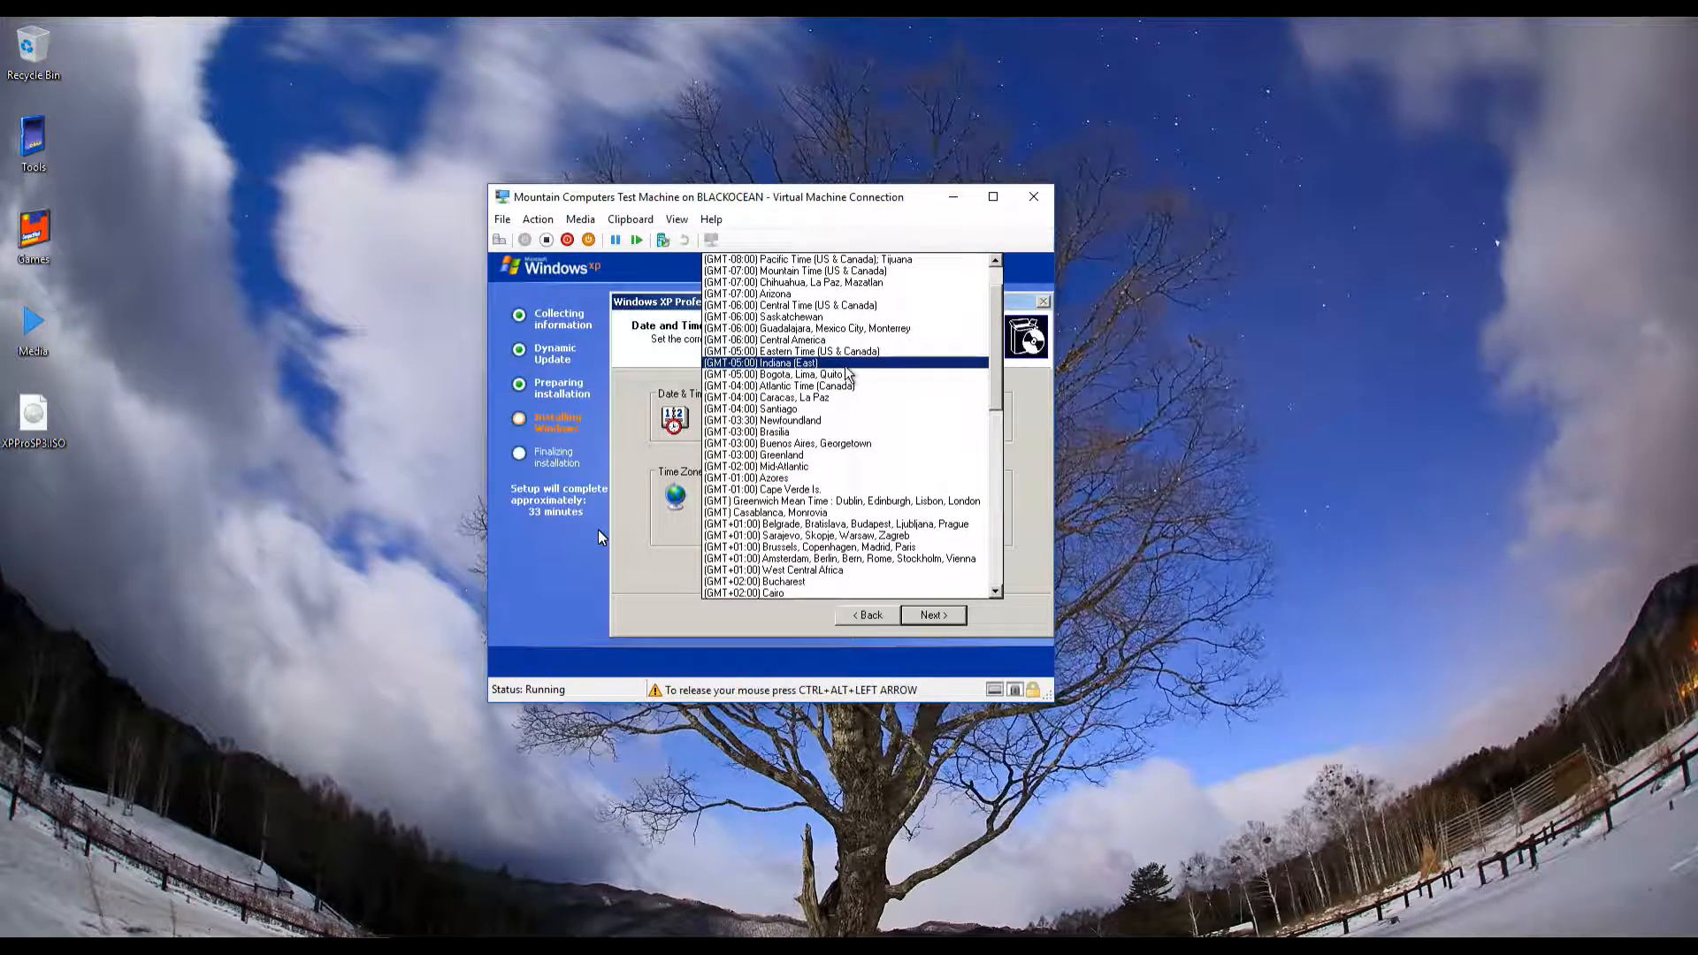
{"action": "left_click", "coordinate": [935, 276]}
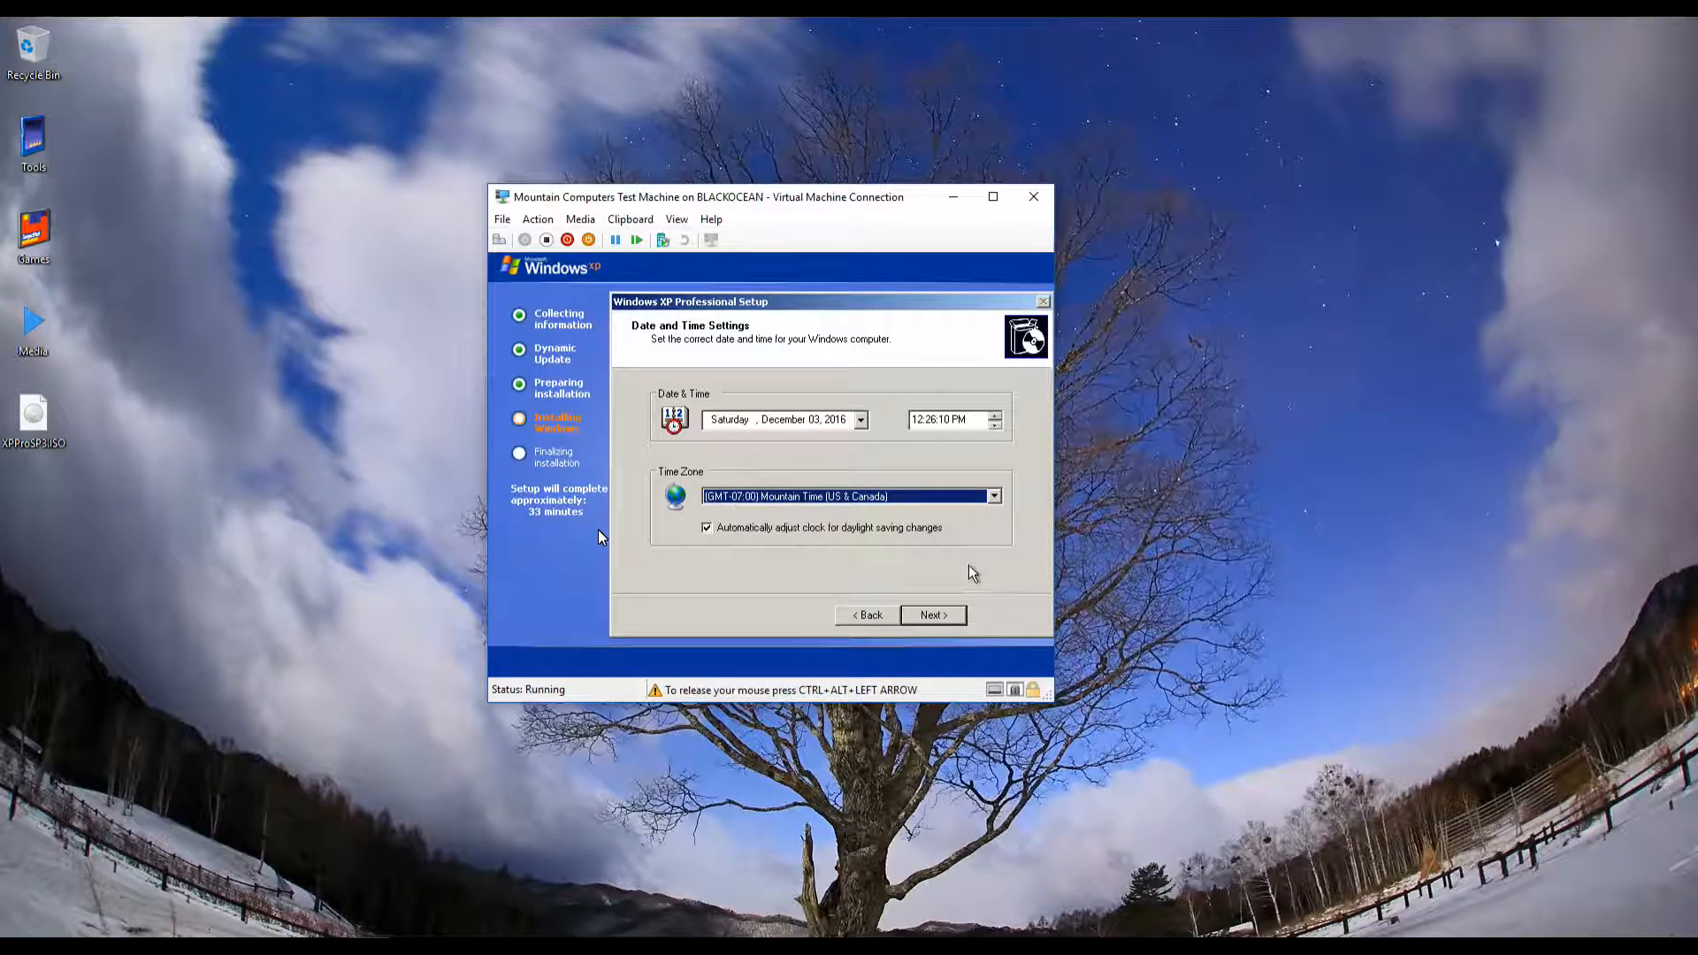
{"action": "left_click", "coordinate": [949, 612]}
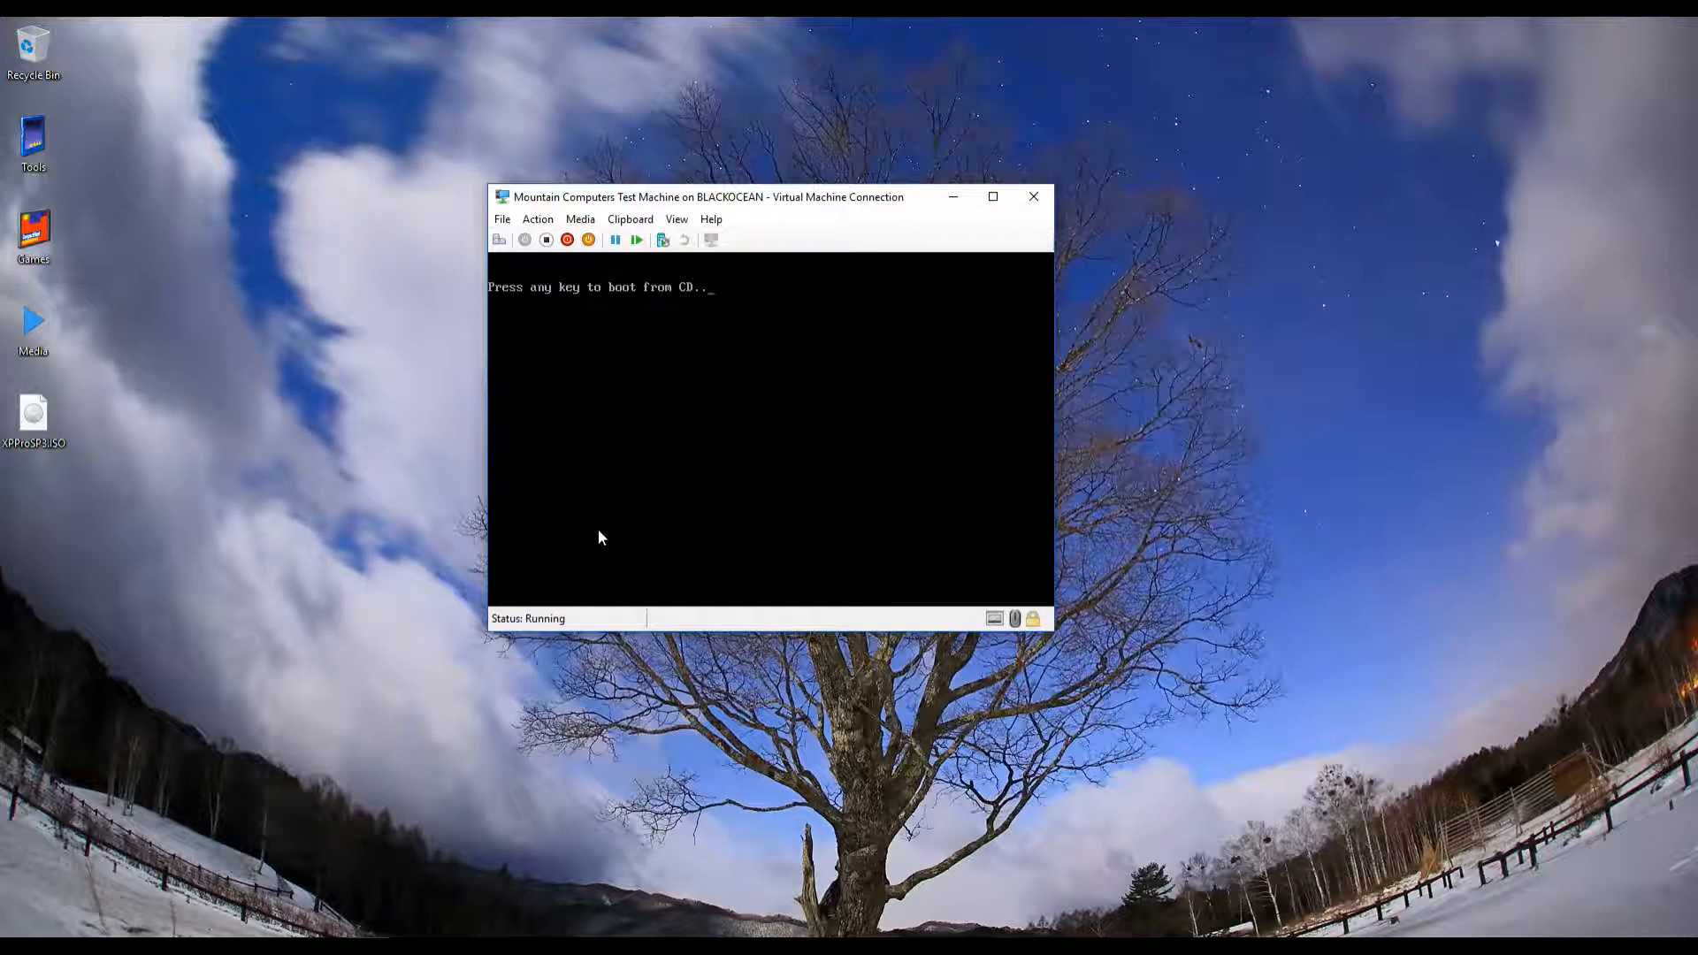
Boot the new XP installation and accept the automatic screen resolution increase, keeping the new resolution
{"action": "key", "text": "Return"}
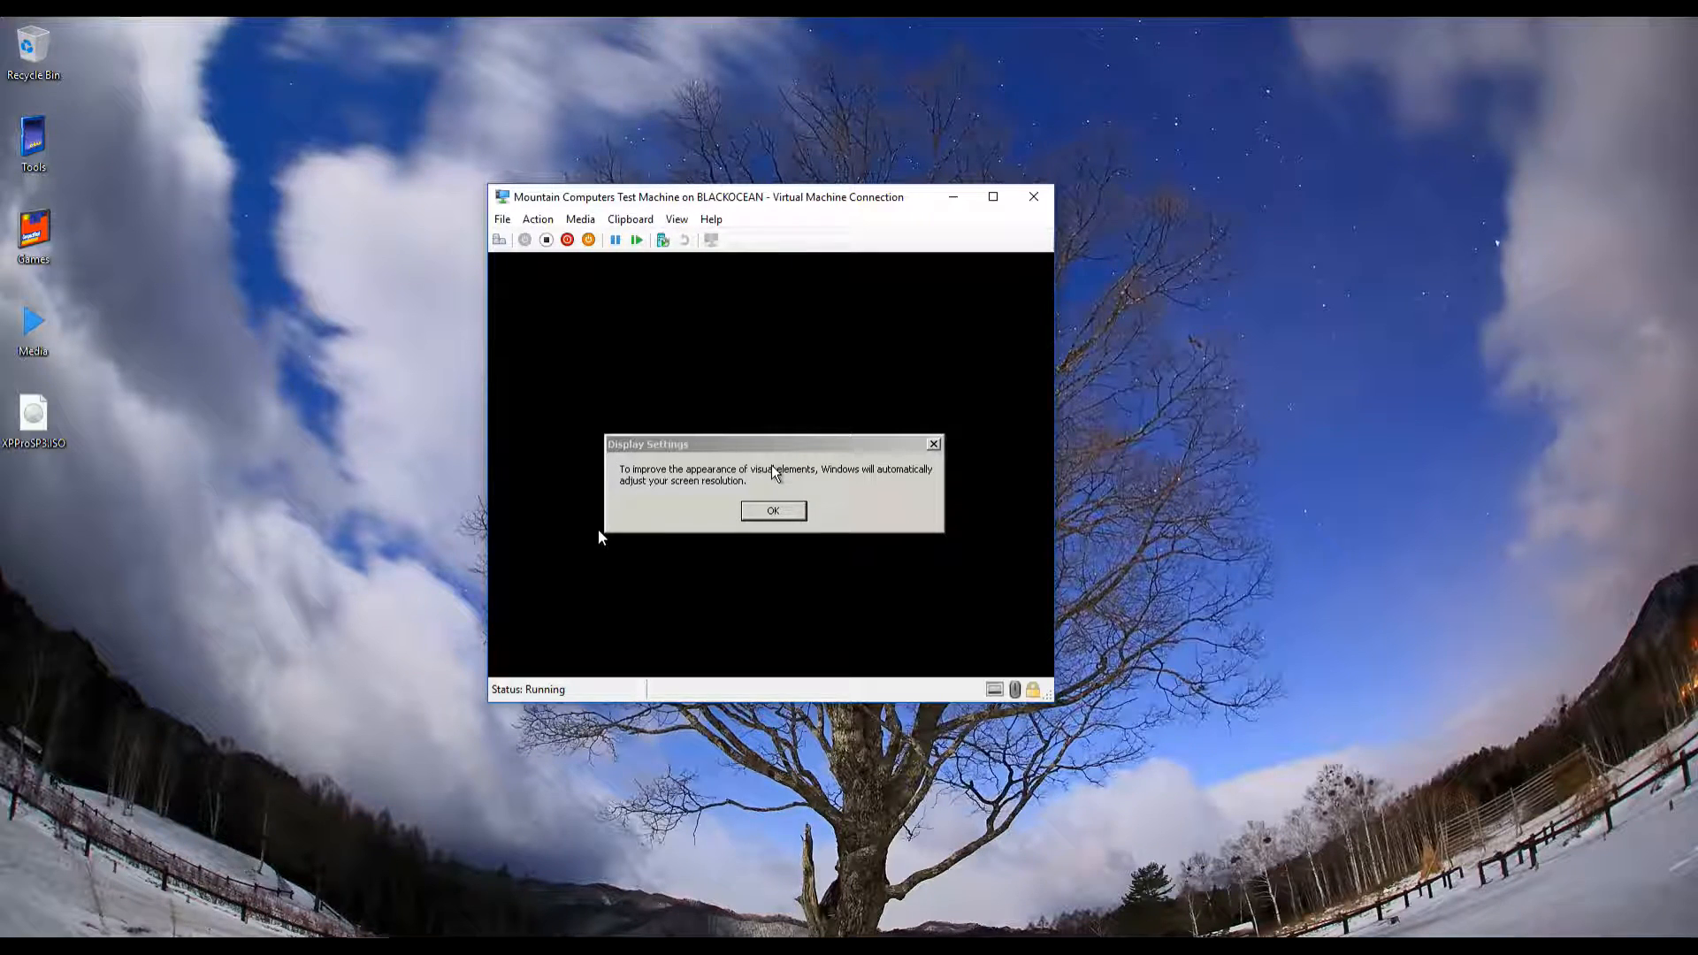
{"action": "left_click", "coordinate": [599, 536]}
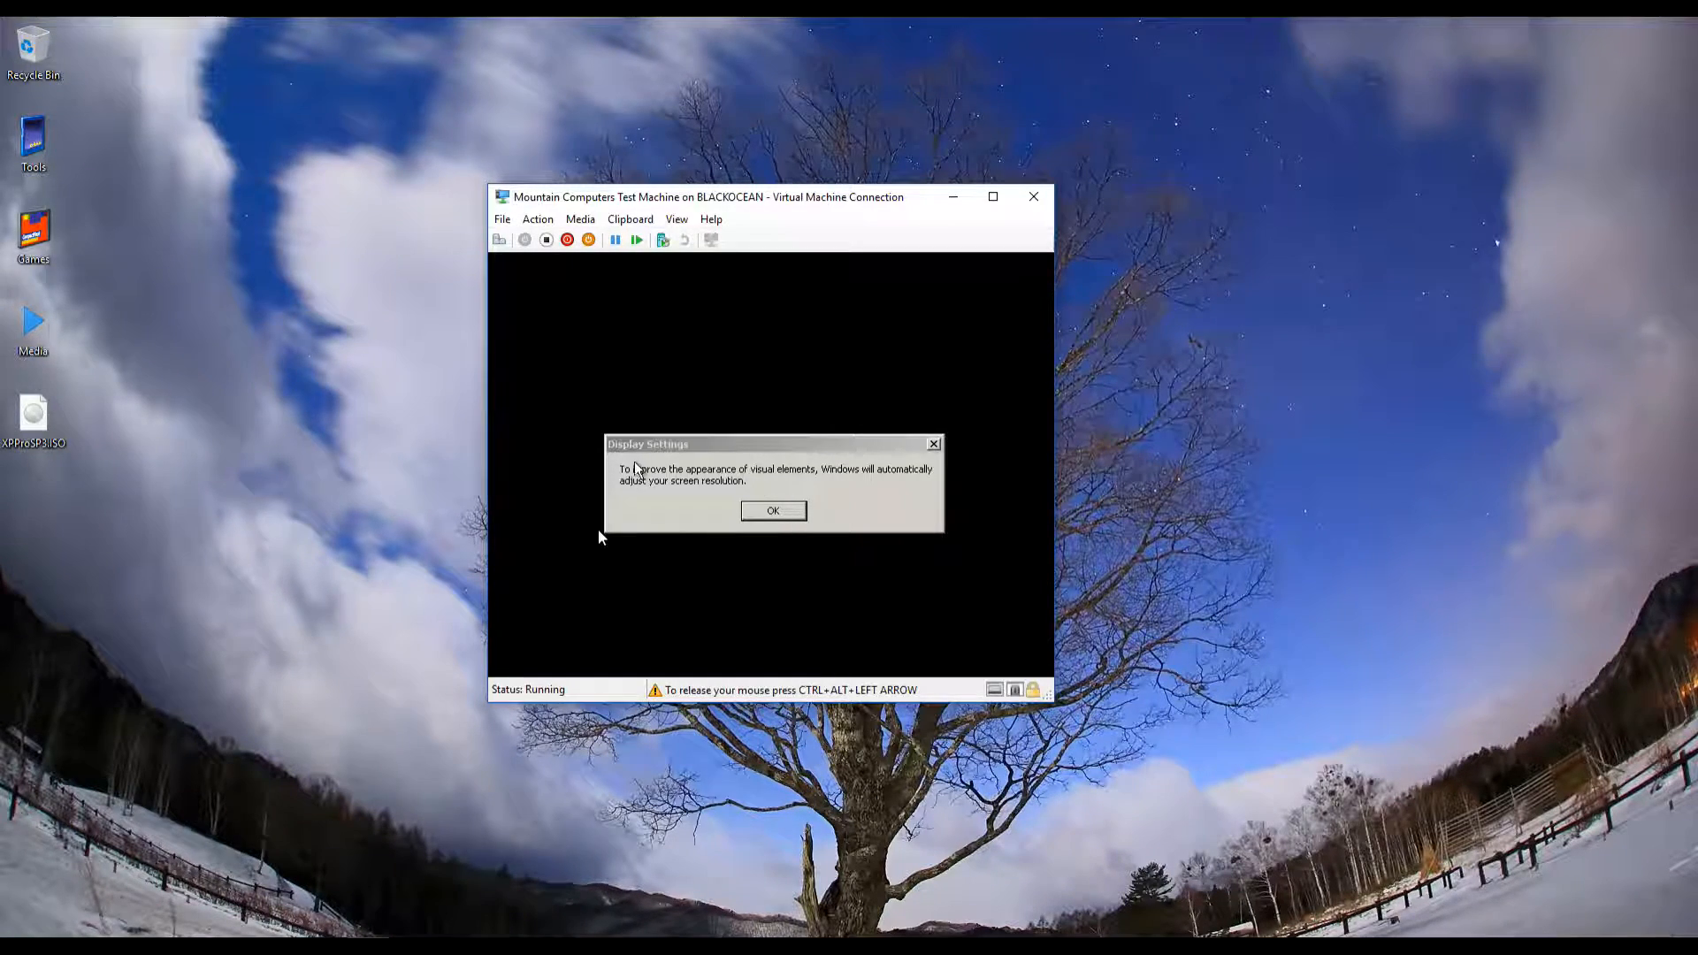
{"action": "left_click", "coordinate": [766, 513]}
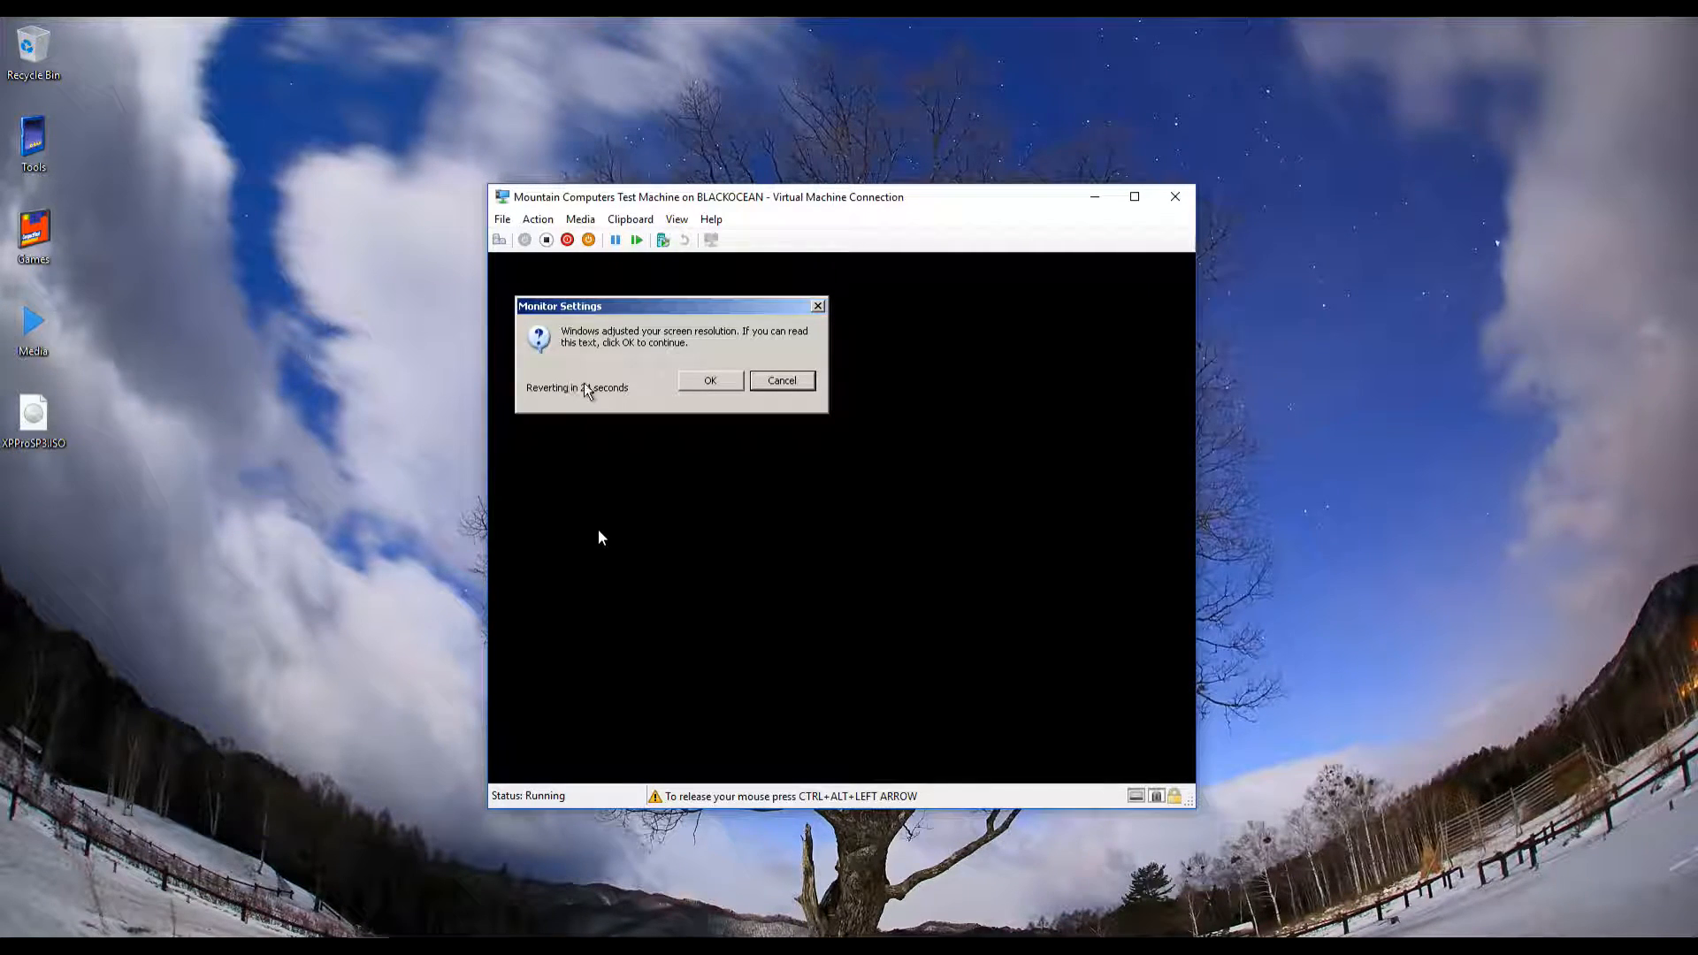
{"action": "left_click", "coordinate": [692, 375]}
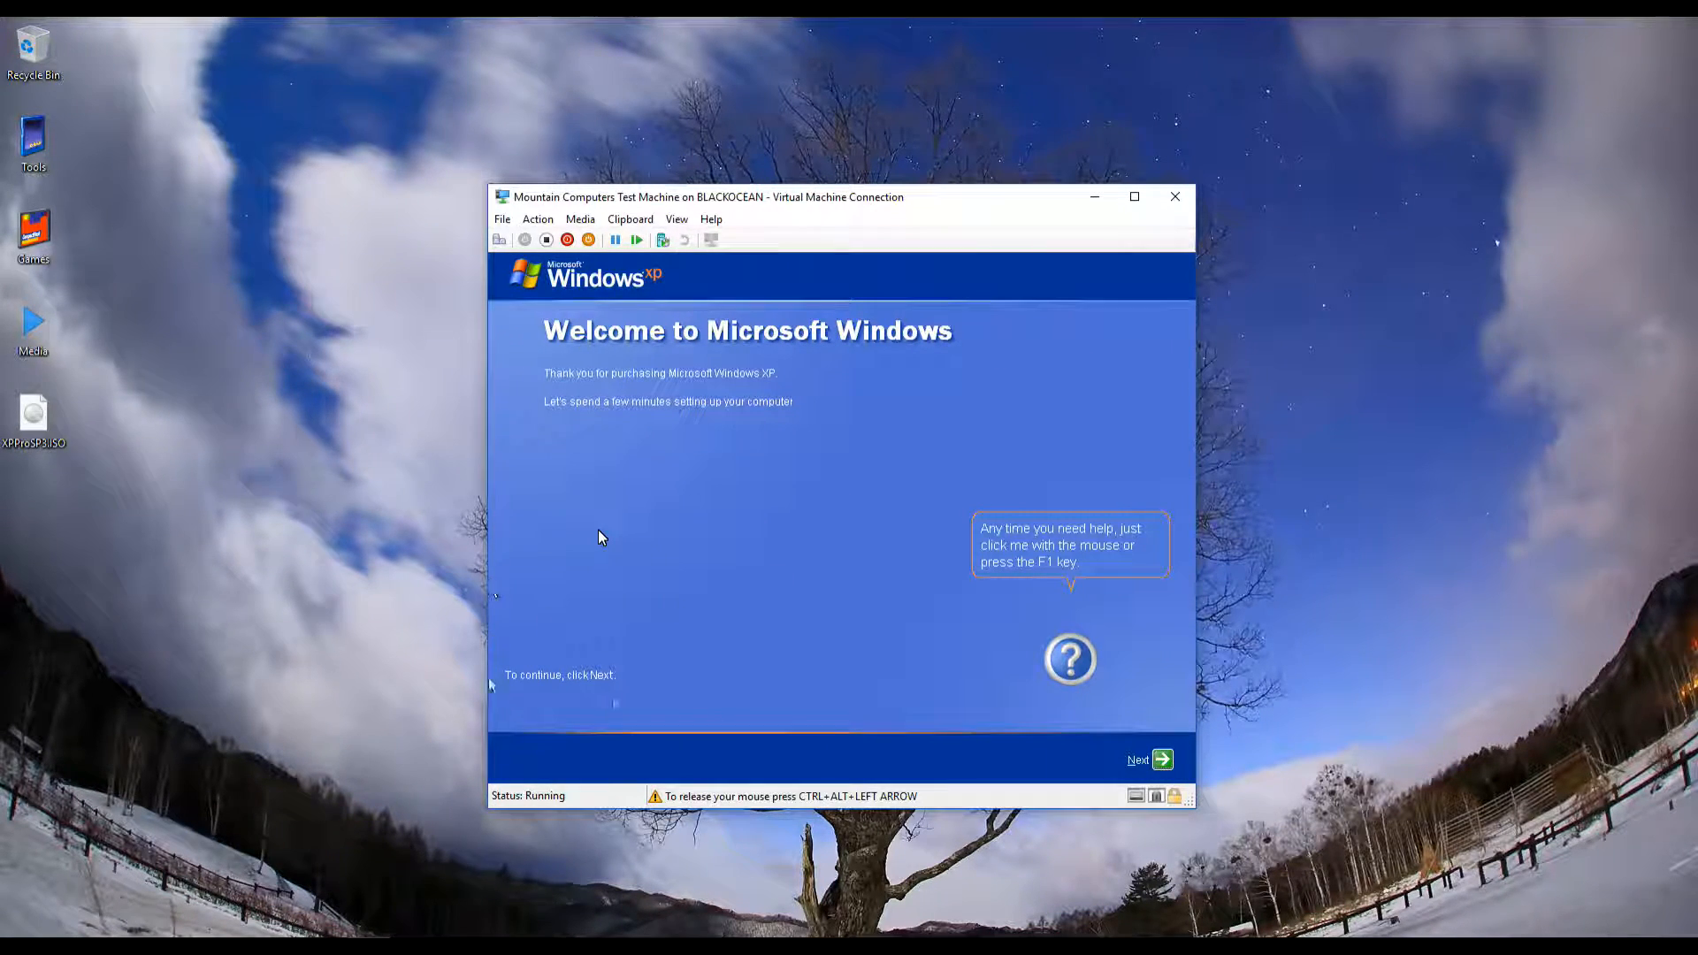
Continue past the Windows XP welcome page to the 'Help protect your PC' step
{"action": "left_click", "coordinate": [1161, 760]}
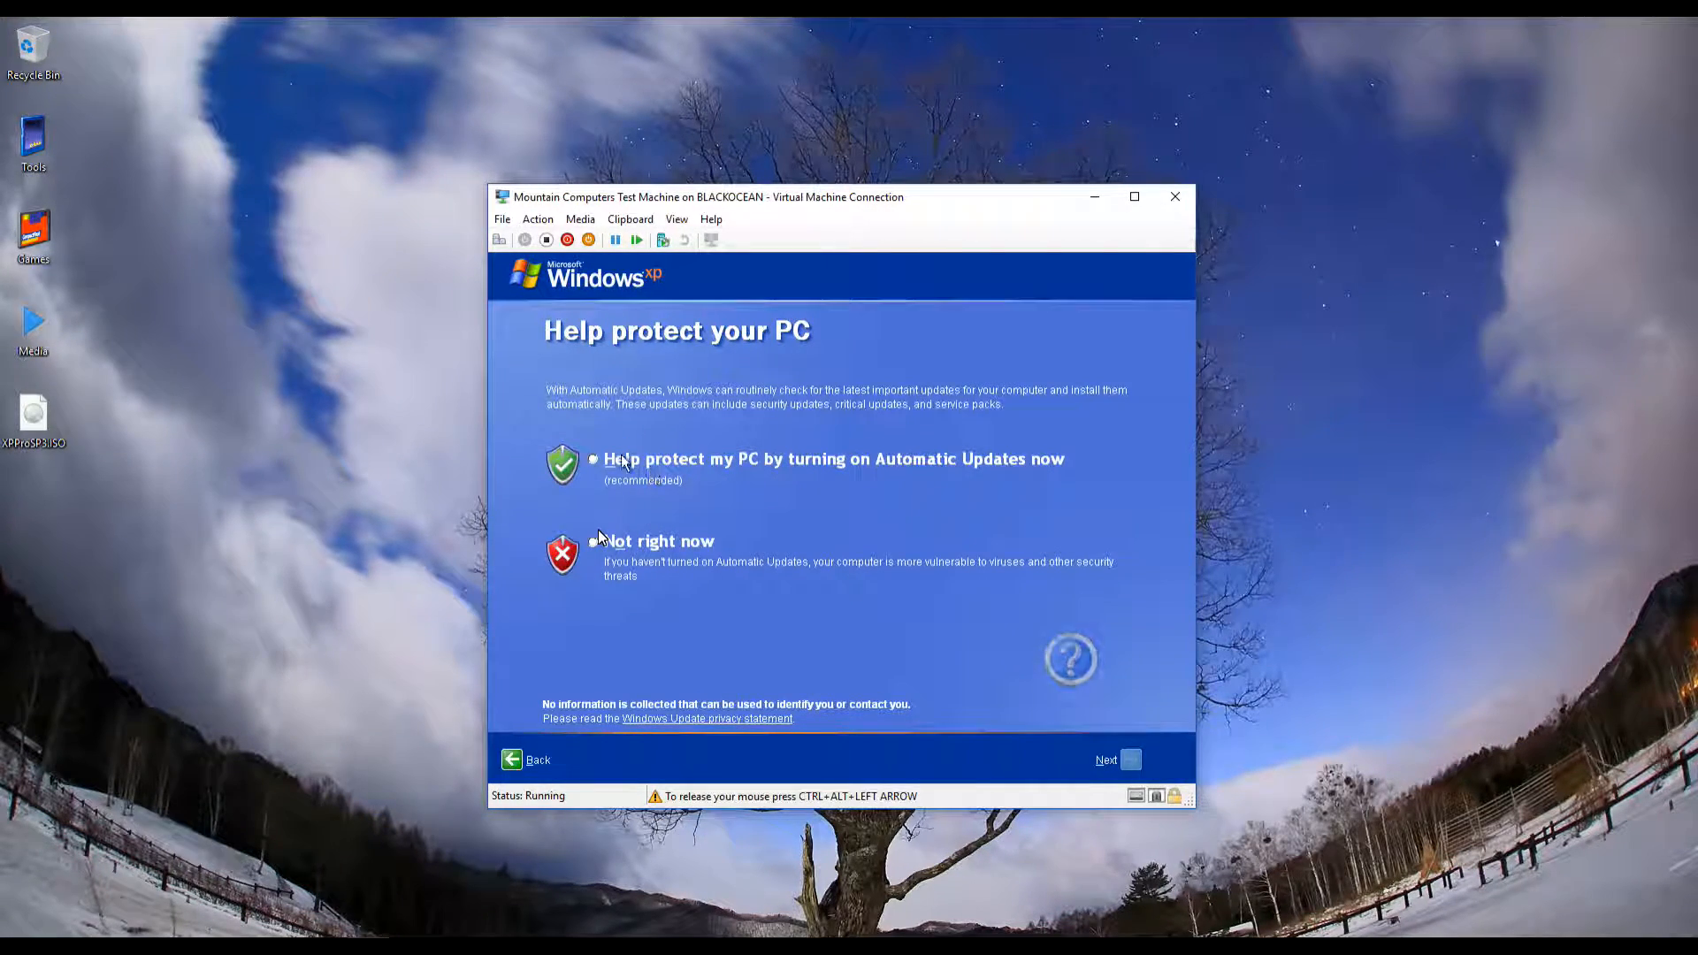
Choose to turn on Automatic Updates now and advance to the 'Who will use this computer?' page
{"action": "left_click", "coordinate": [594, 459]}
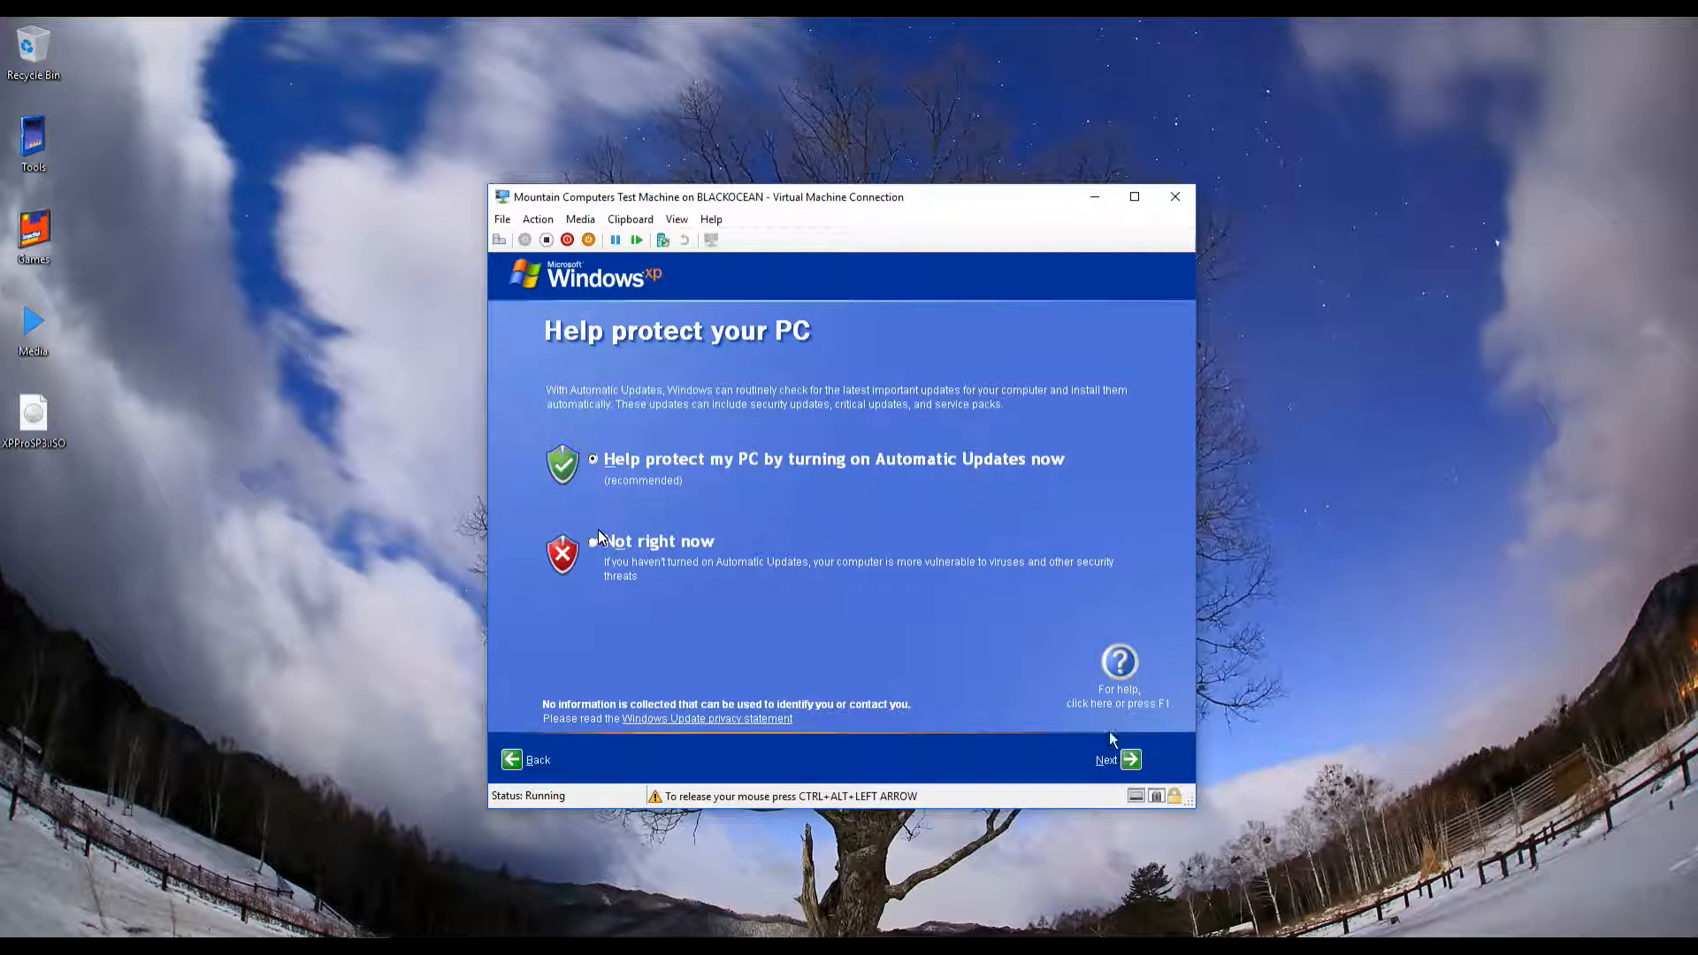
{"action": "left_click", "coordinate": [1129, 760]}
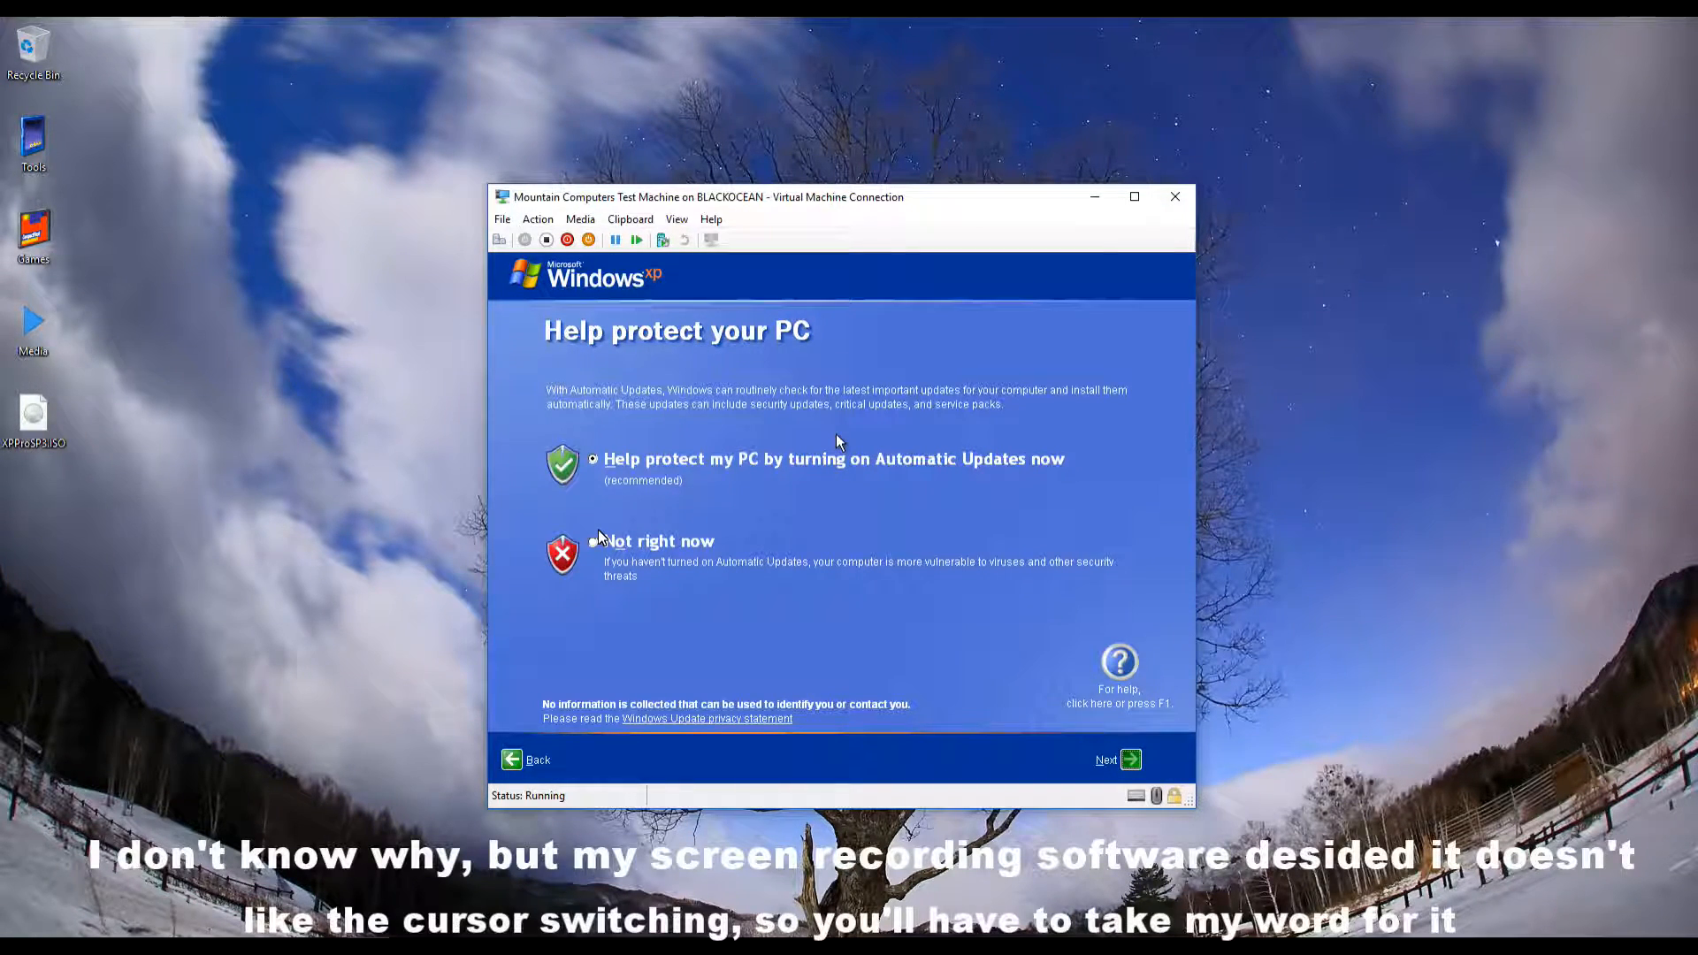
{"action": "key", "text": "Return"}
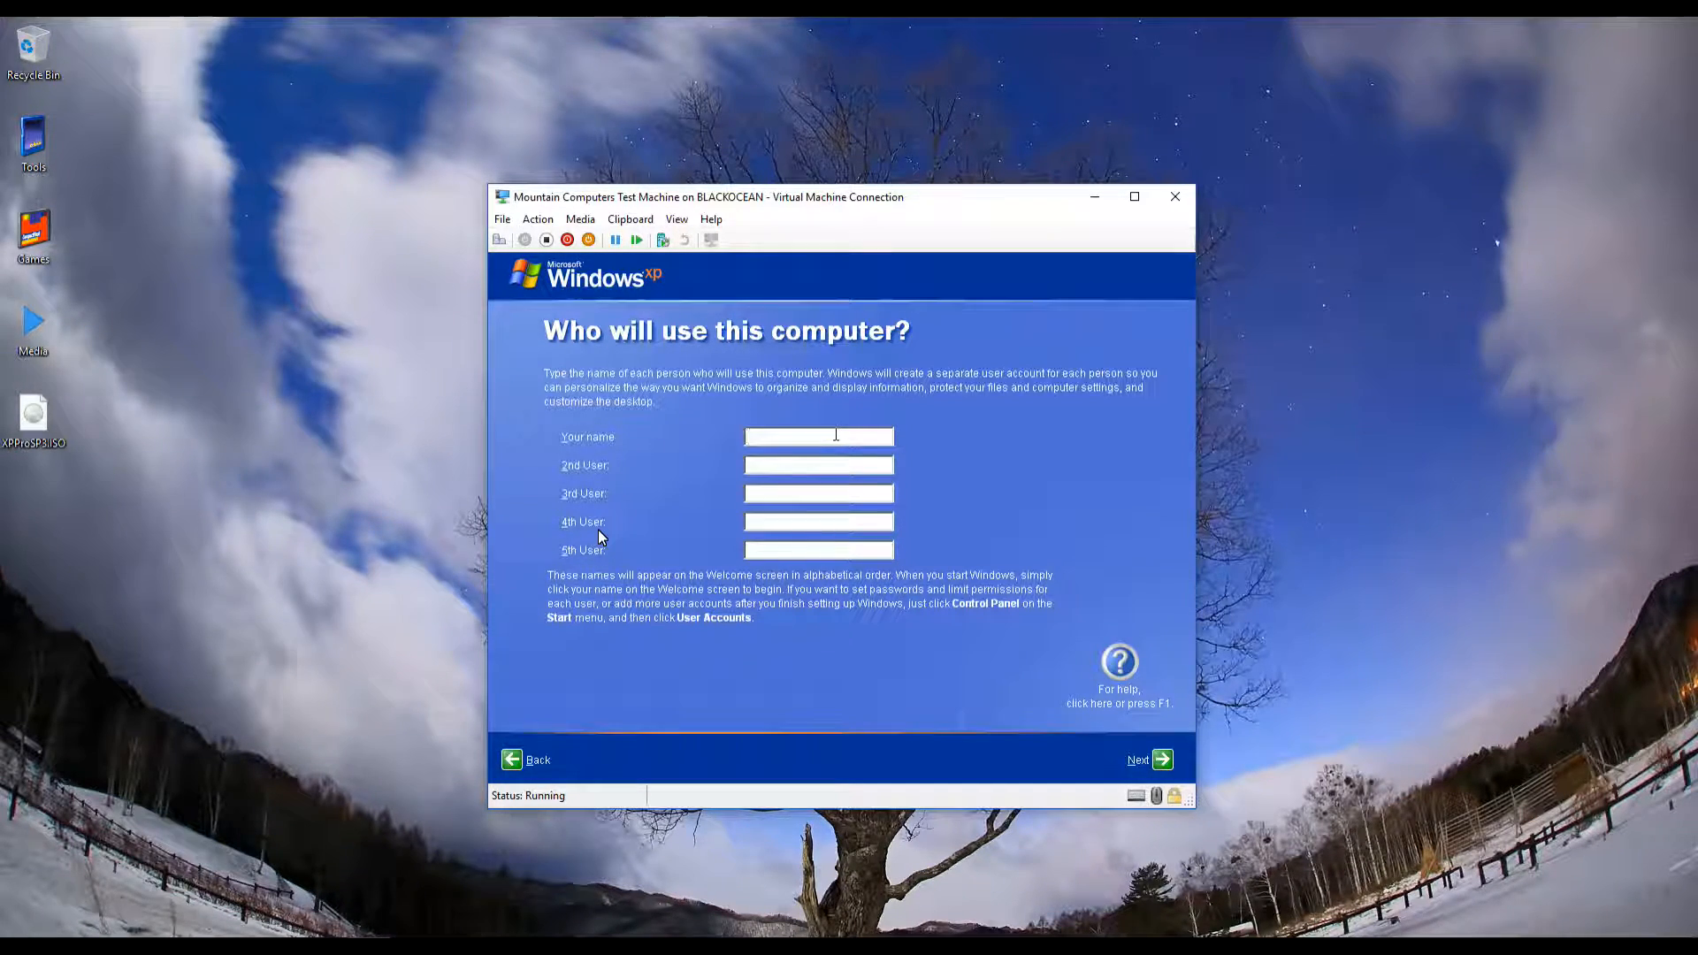
Enter the main user's account name in the Your name field
{"action": "left_click", "coordinate": [836, 434]}
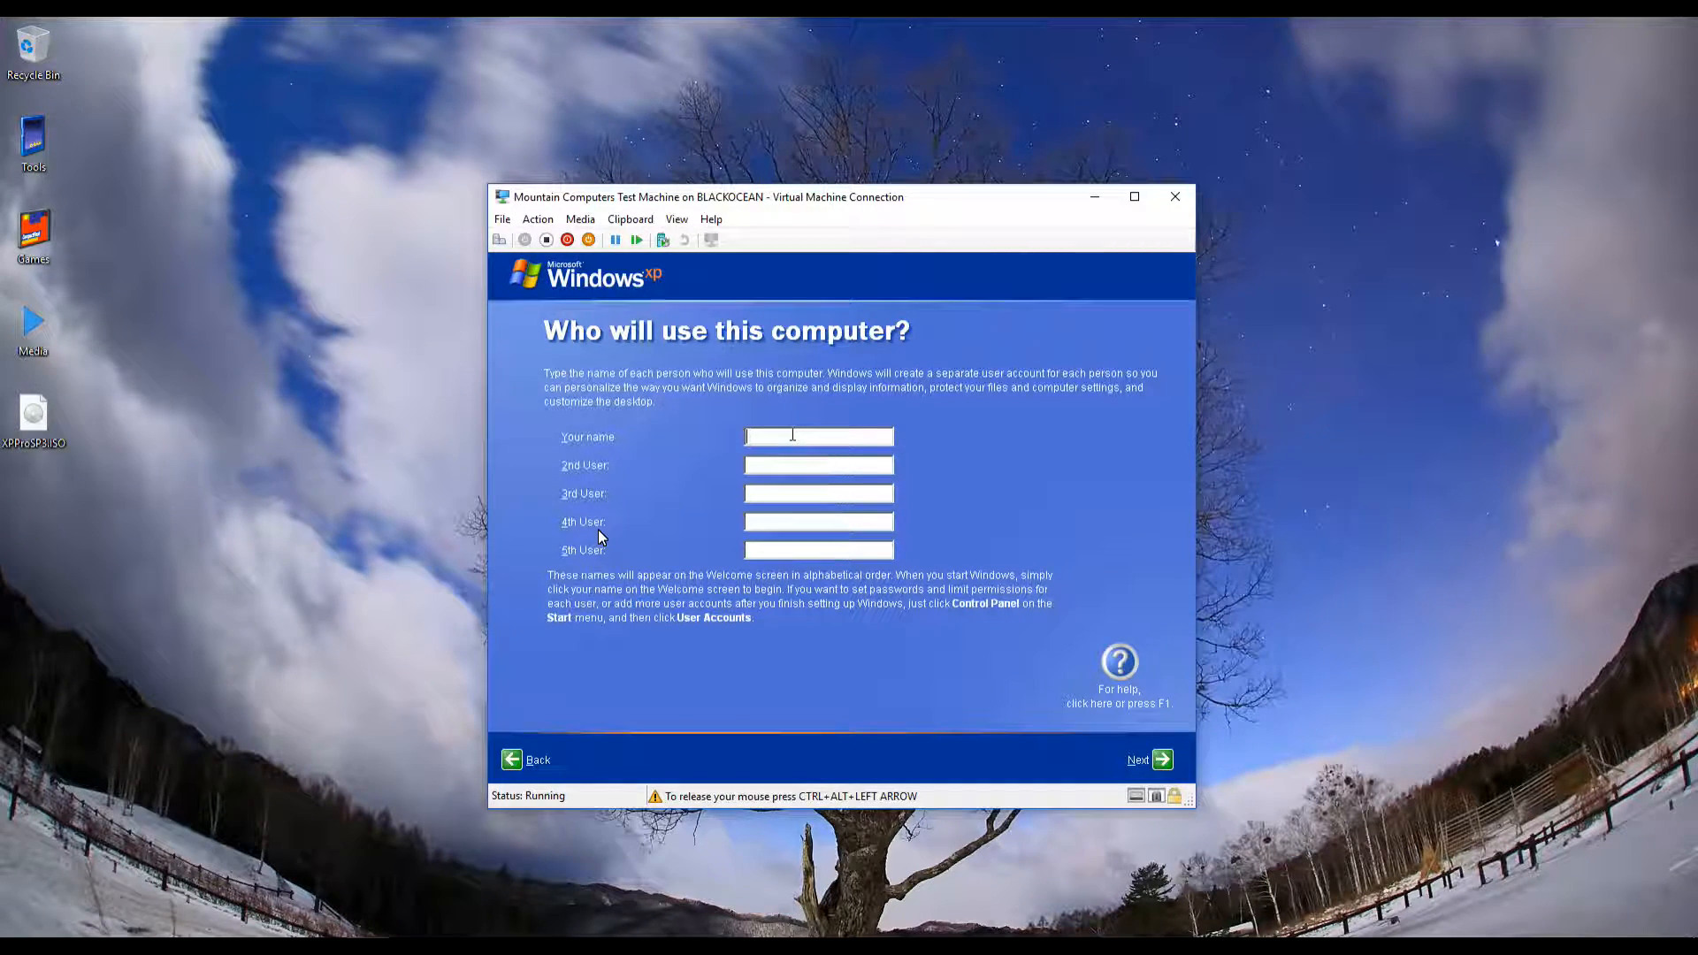
{"action": "type", "text": "Matt"}
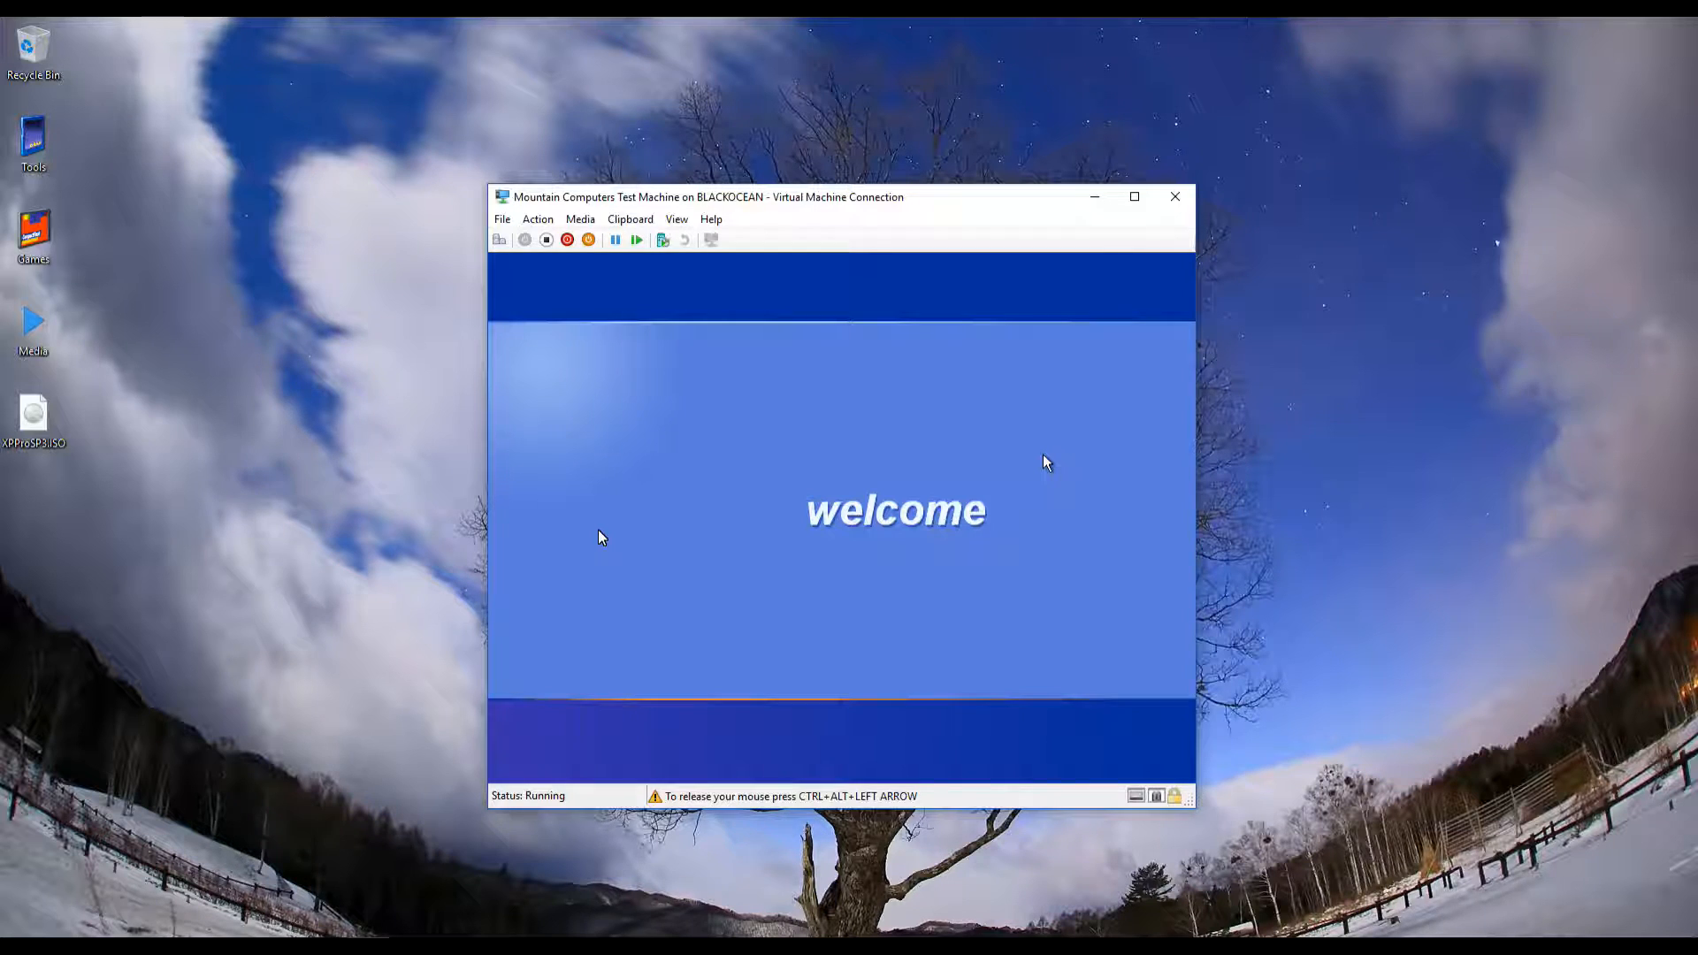
Switch the VM to full screen with Ctrl+Alt+Break, back to a window, then full screen again
{"action": "key", "text": "ctrl+alt+Pause"}
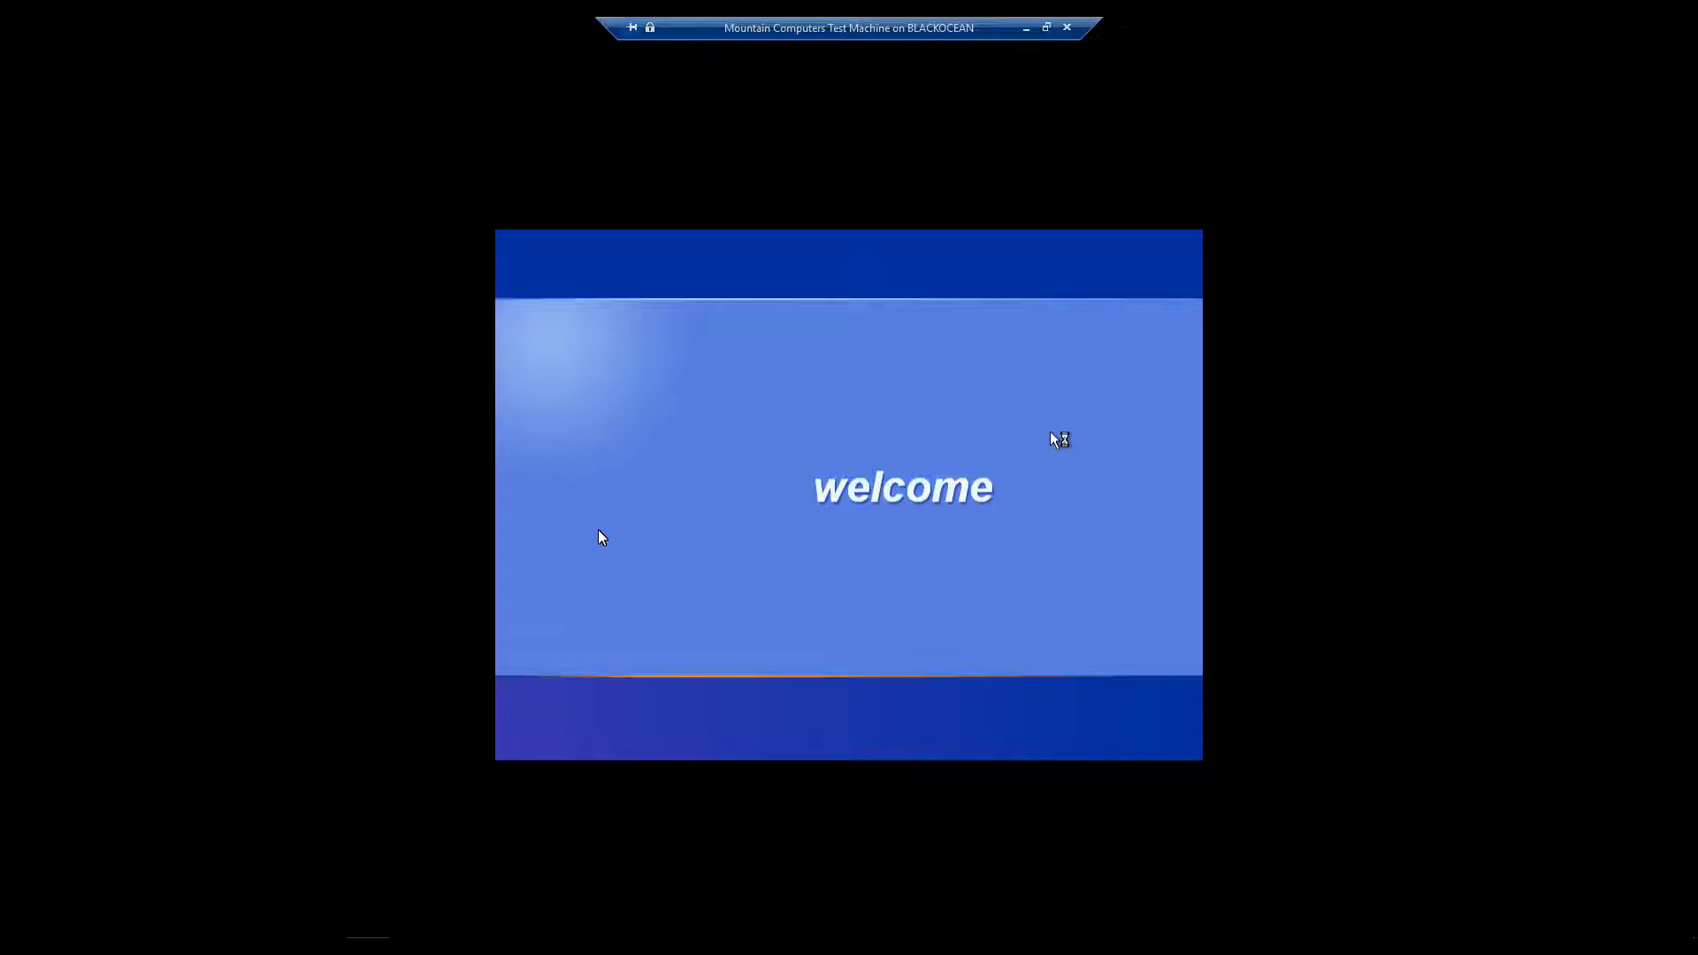
{"action": "key", "text": "ctrl+alt+Pause"}
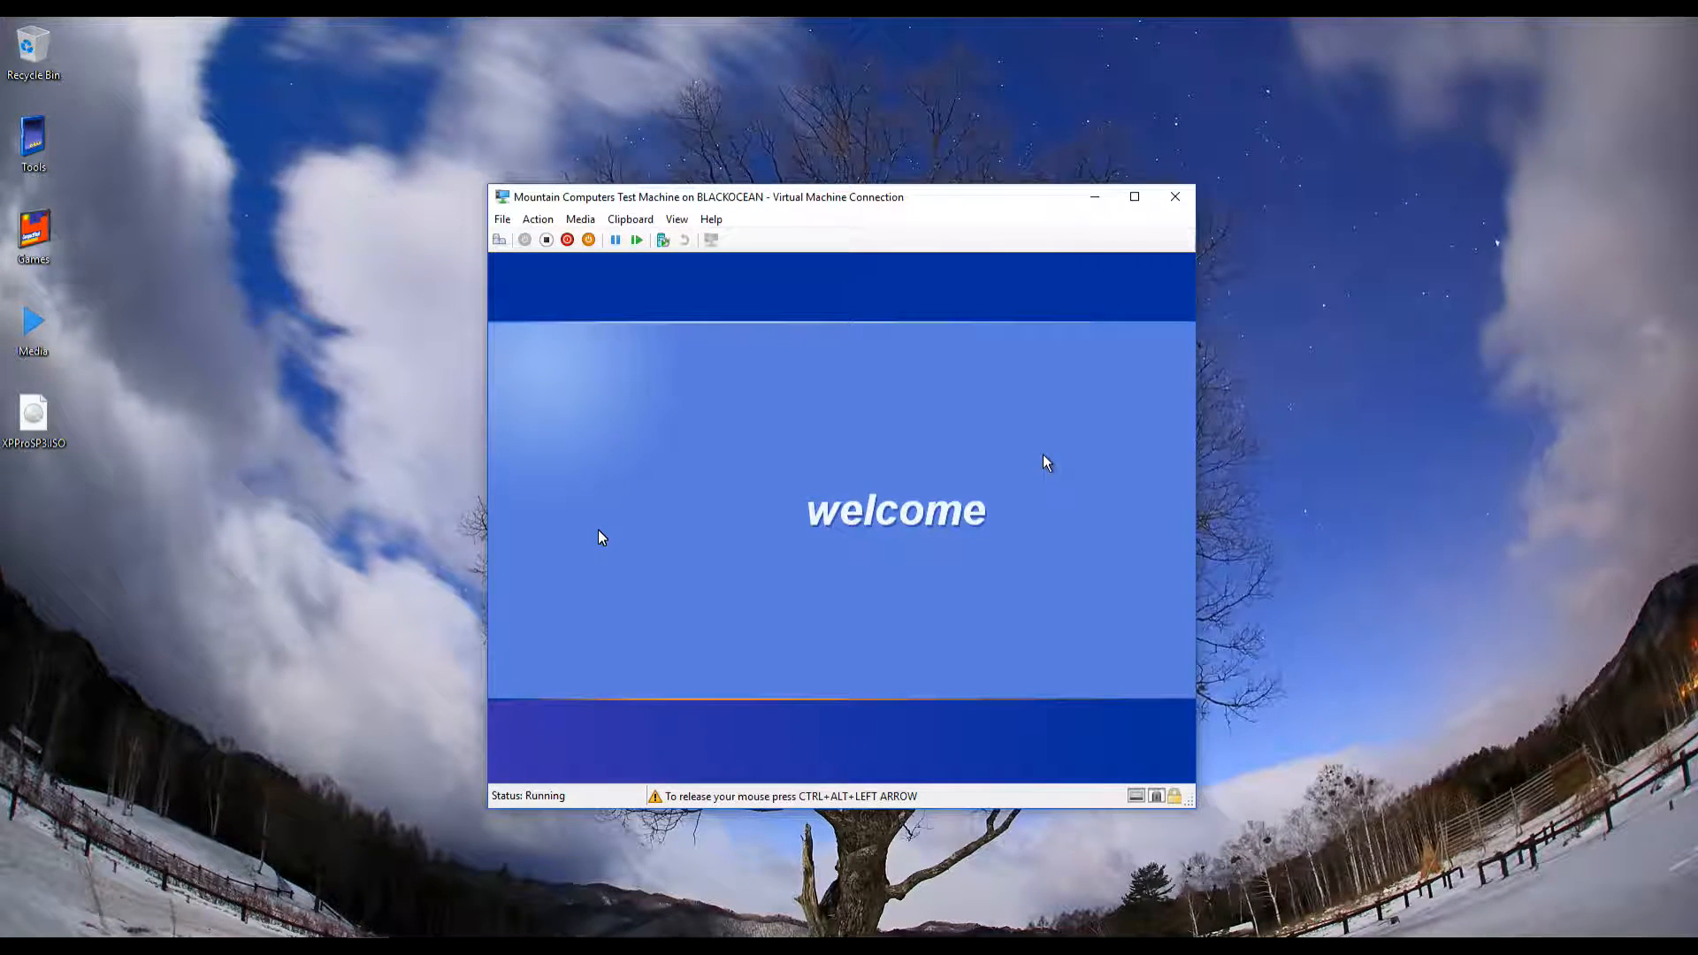
{"action": "key", "text": "ctrl+alt+Break"}
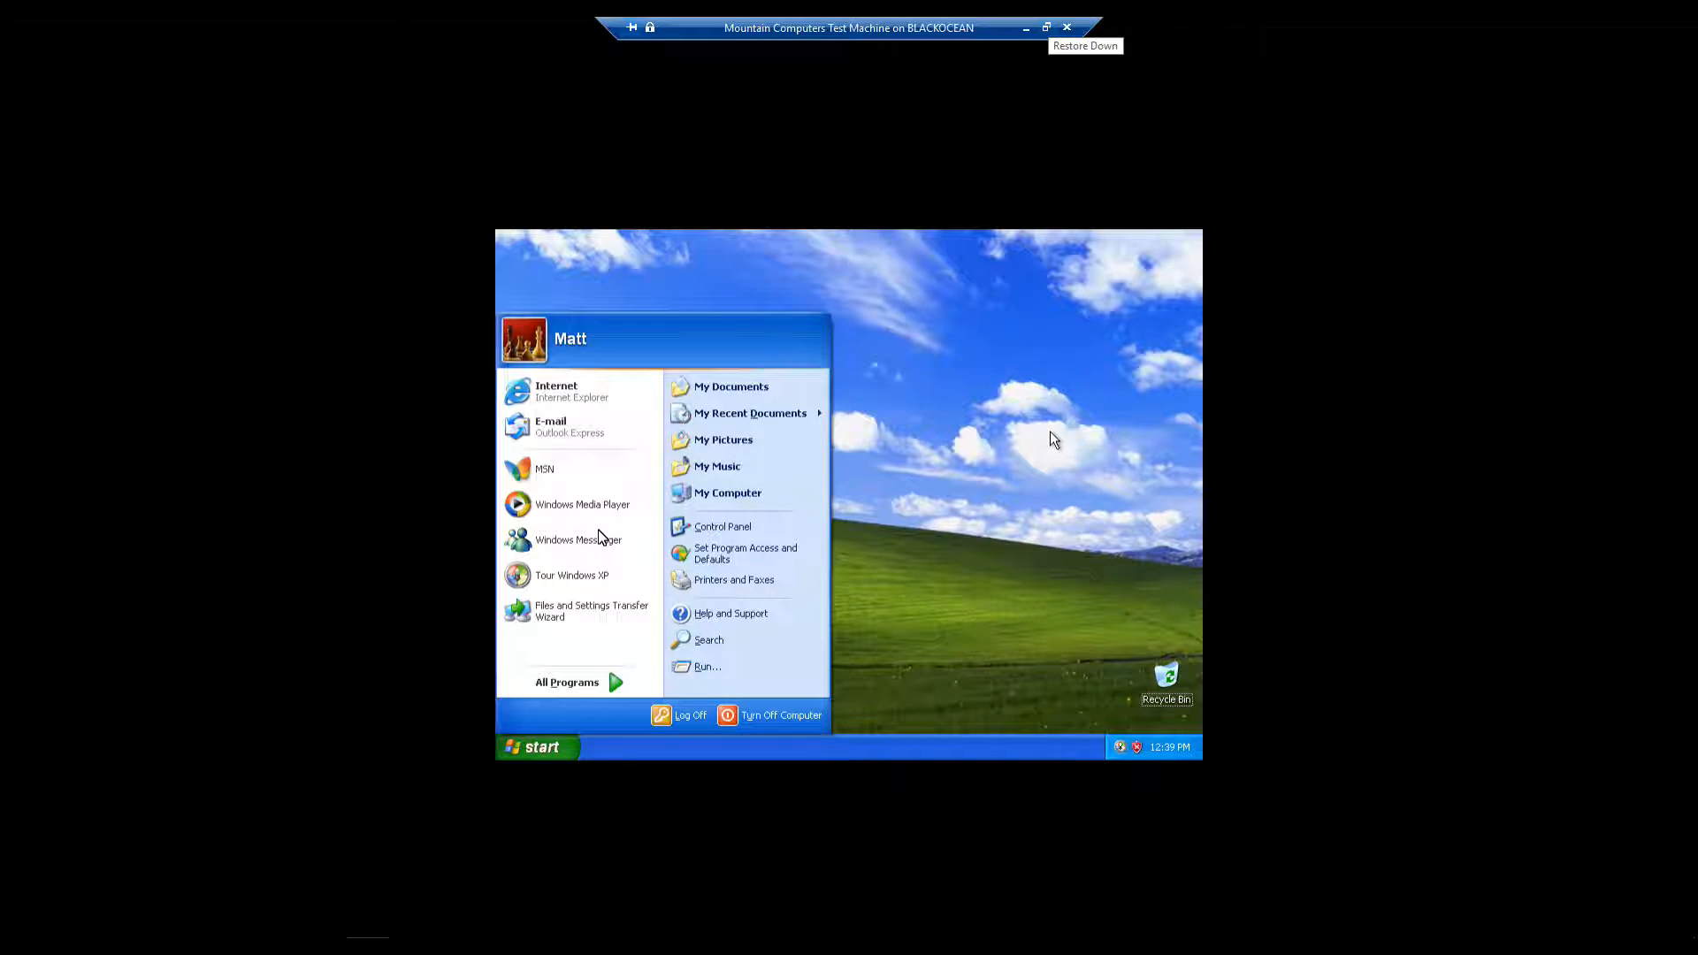
Restore the VM to a window, close the Start menu, and drag the Recycle Bin to the top-left corner
{"action": "left_click", "coordinate": [1047, 28]}
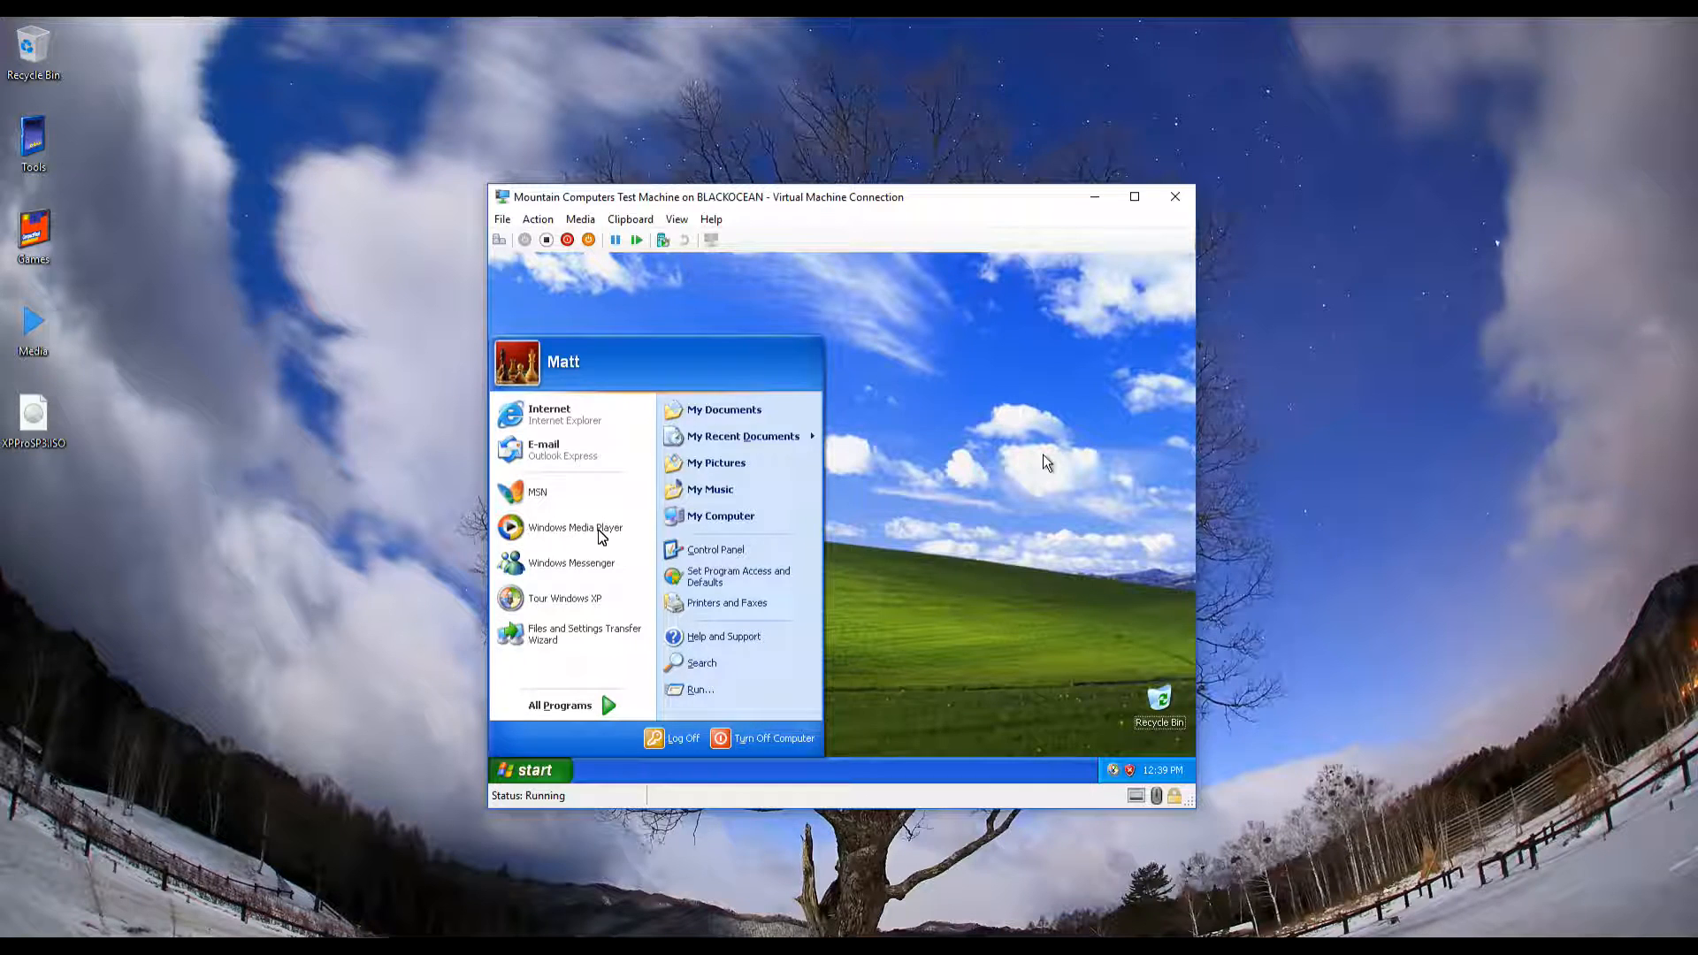
{"action": "left_click", "coordinate": [1043, 454]}
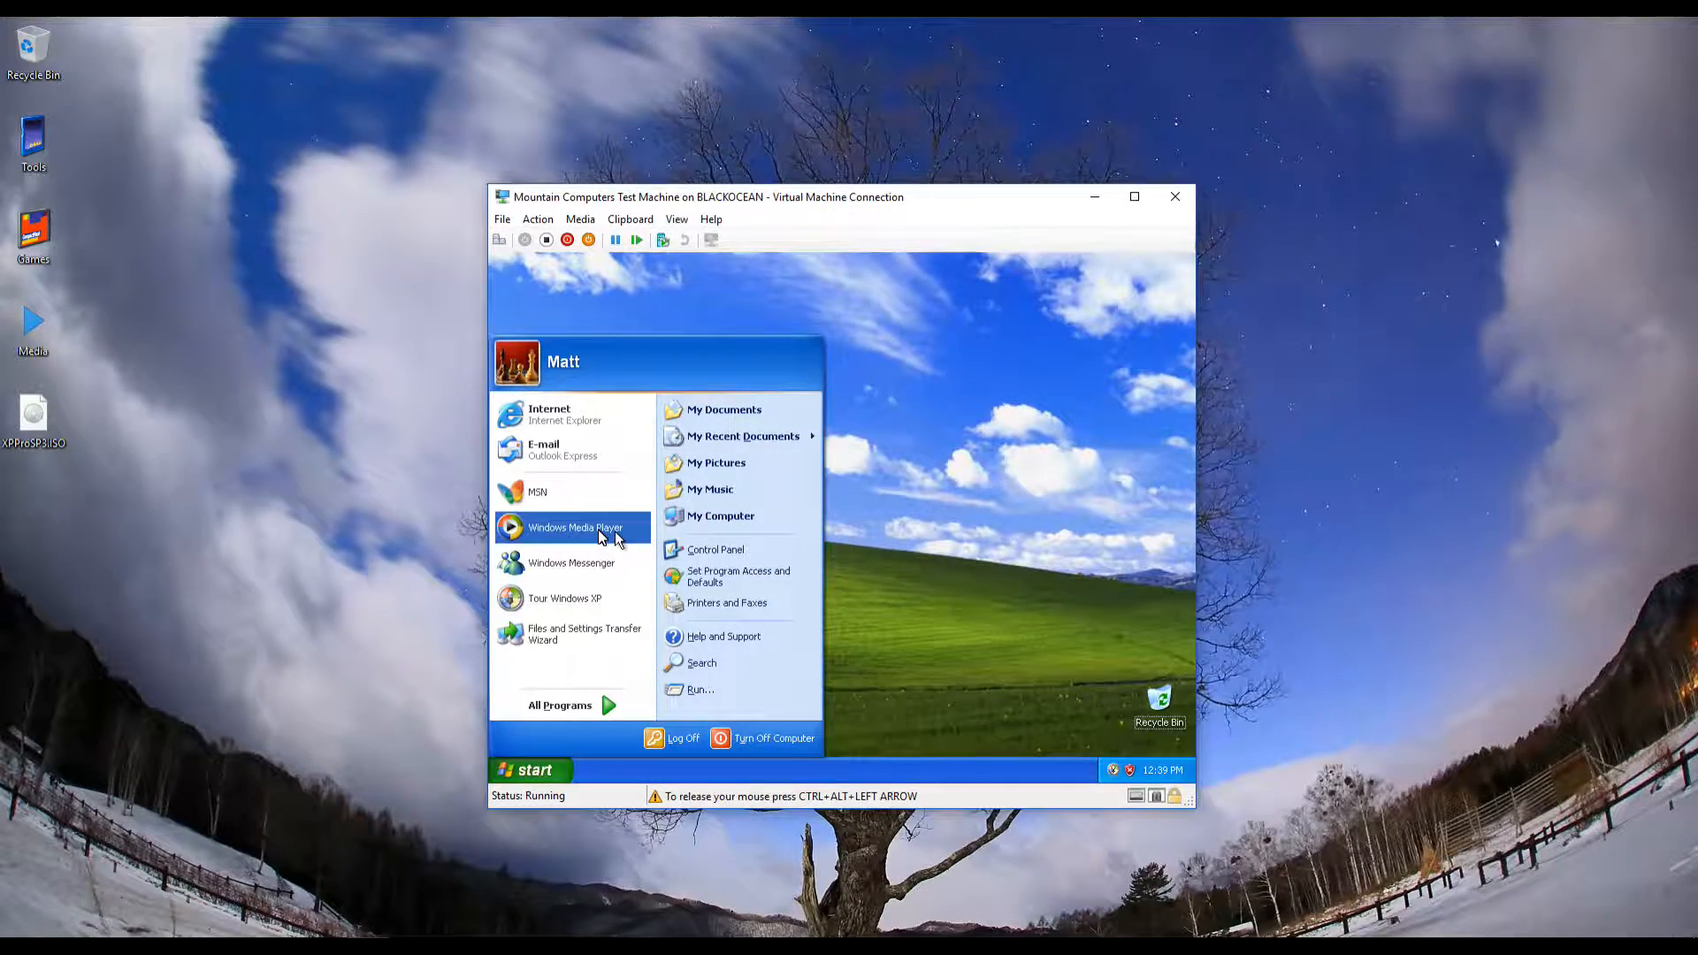
{"action": "left_click", "coordinate": [933, 397]}
{"action": "left_click_drag", "start_coordinate": [1160, 699], "coordinate": [502, 285]}
{"action": "left_click", "coordinate": [906, 520]}
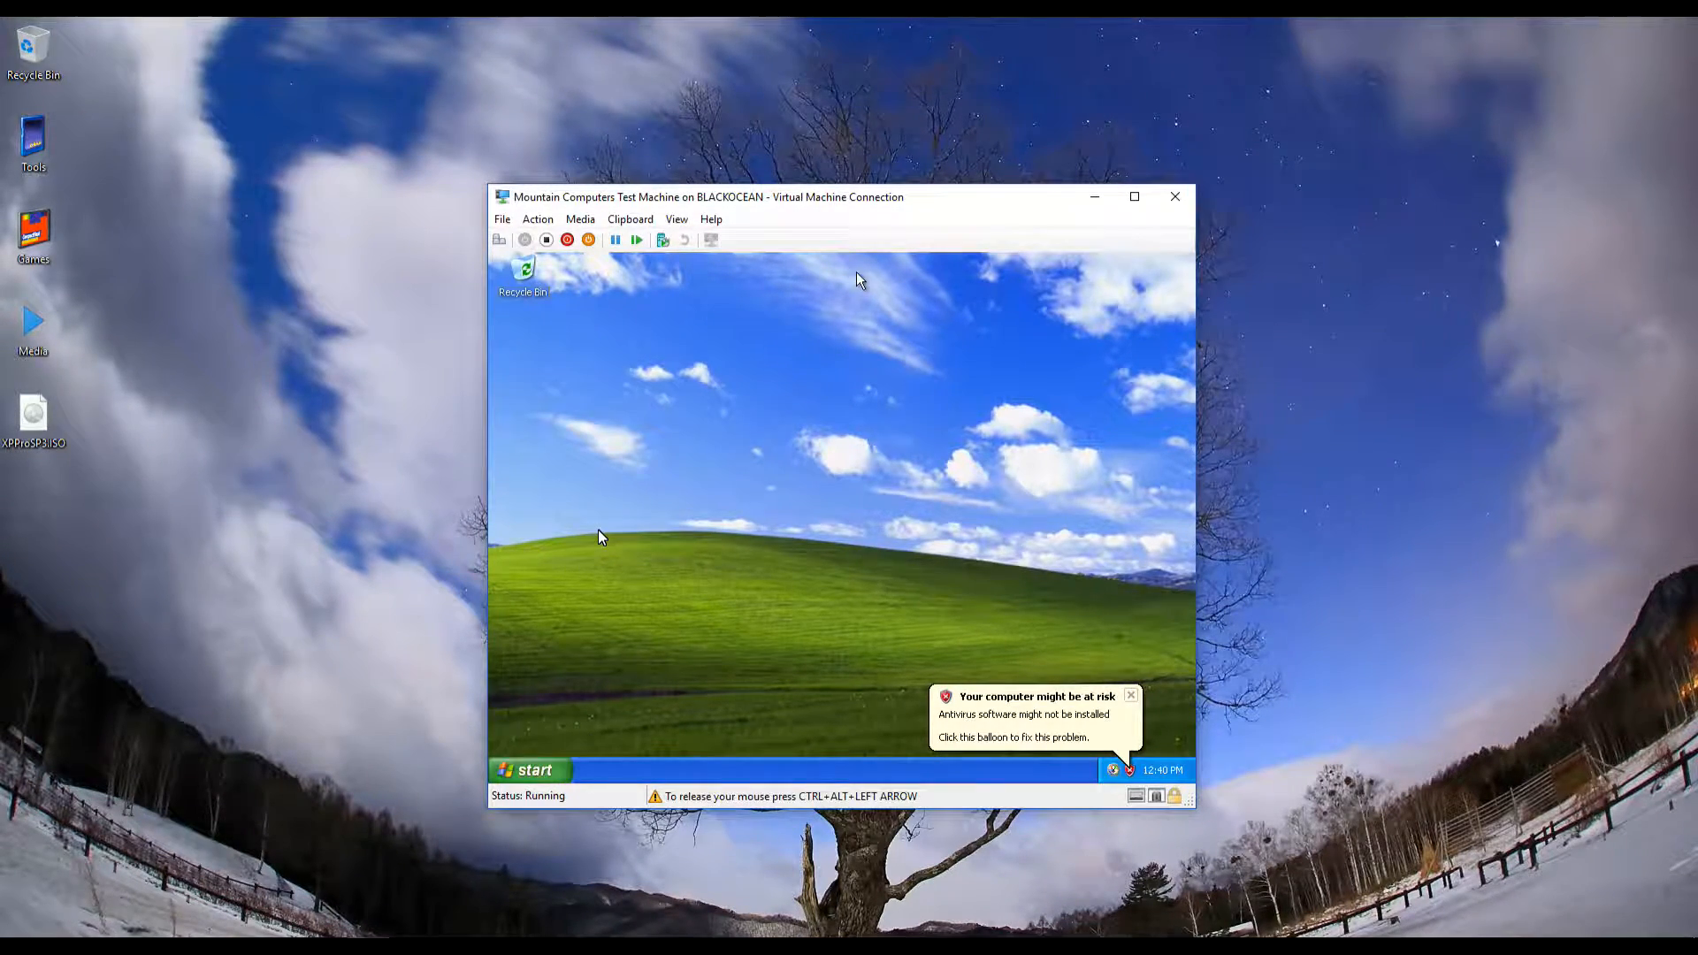
Set the XP screen resolution to 1280 by 1024 in Display Properties and keep it
{"action": "right_click", "coordinate": [820, 397]}
{"action": "left_click", "coordinate": [851, 505]}
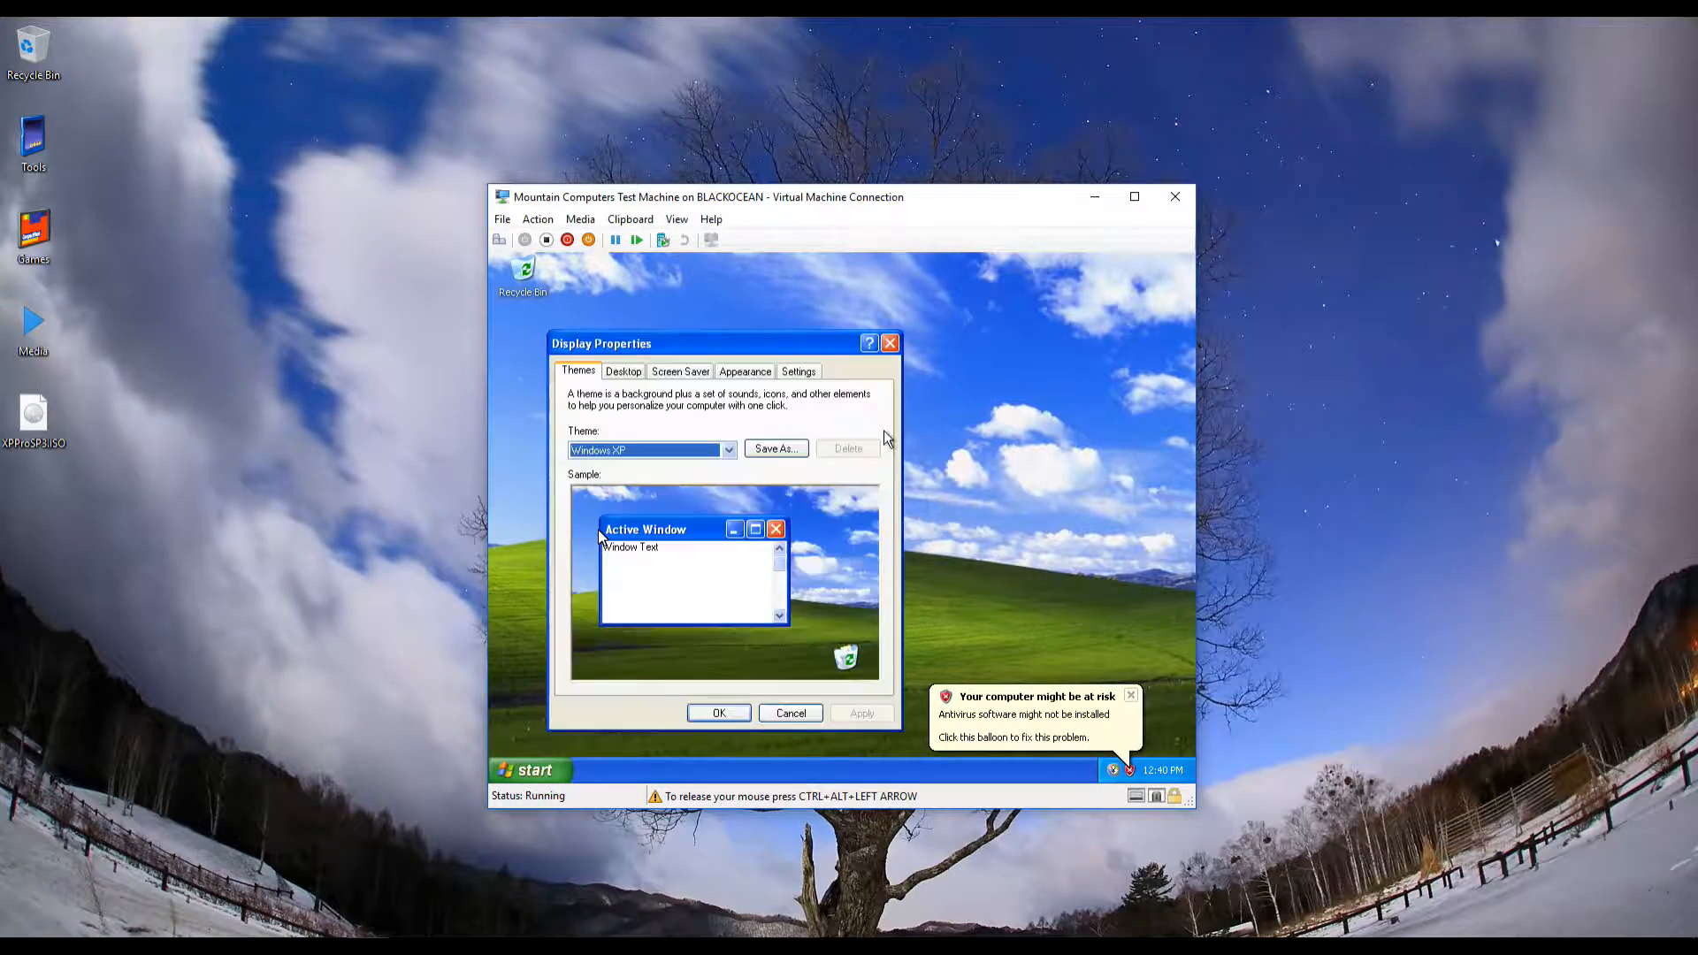
{"action": "left_click", "coordinate": [772, 376]}
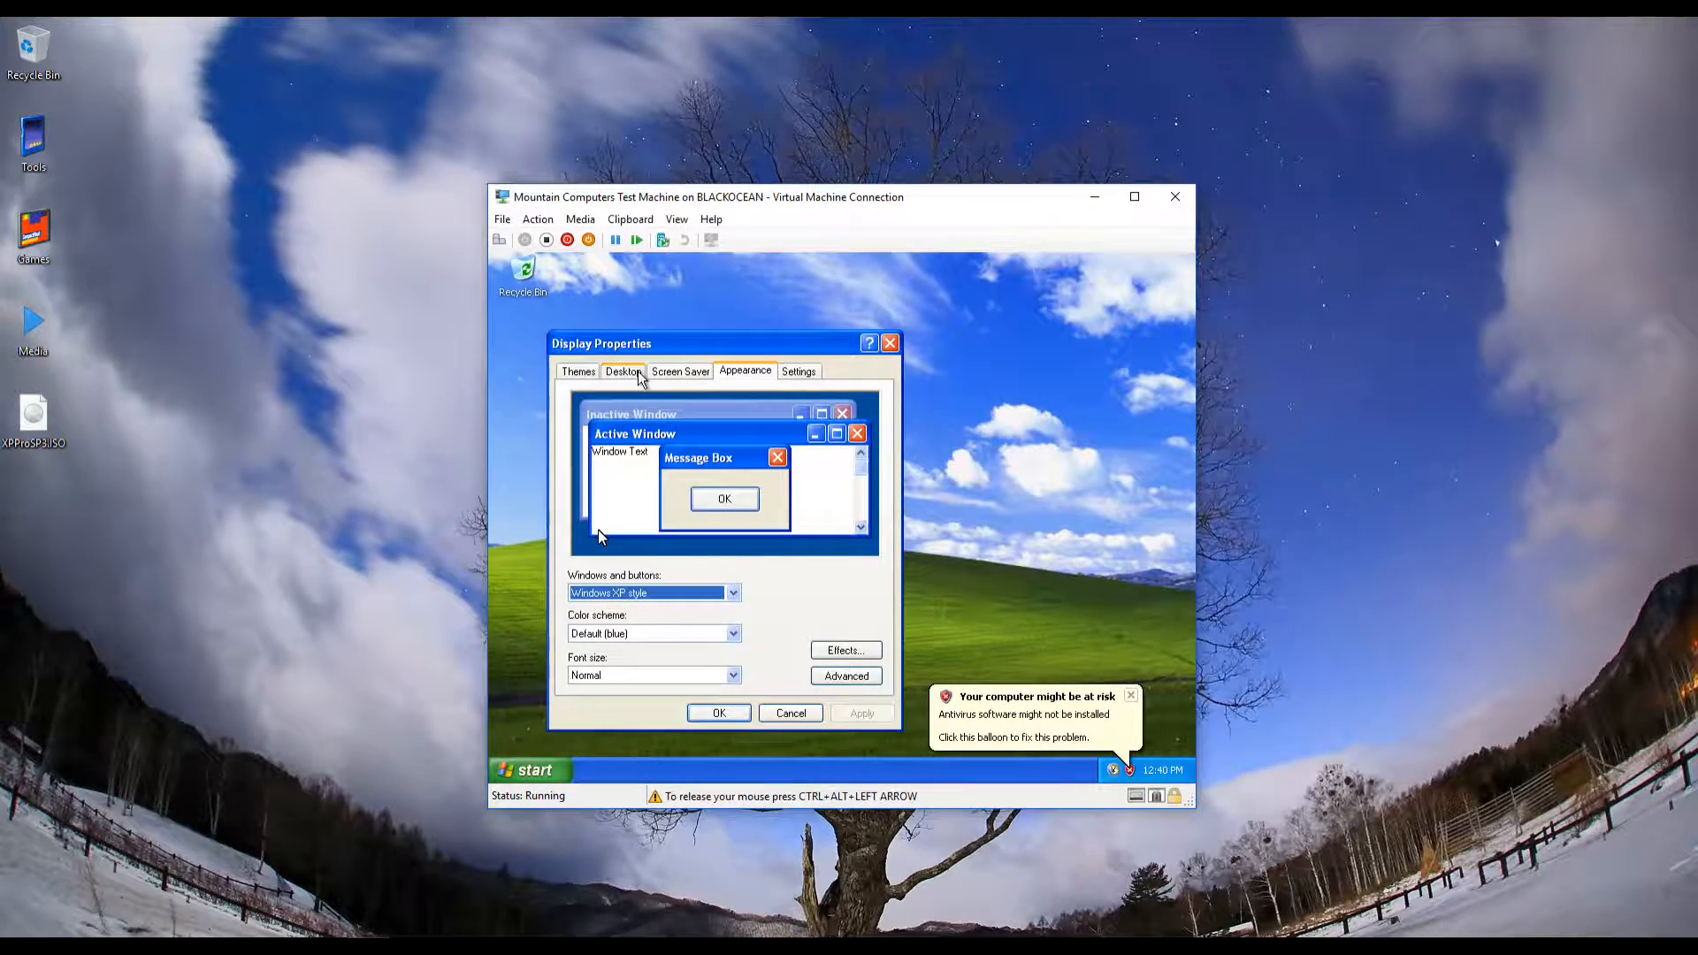
{"action": "left_click", "coordinate": [796, 379]}
{"action": "left_click_drag", "start_coordinate": [613, 625], "coordinate": [660, 635]}
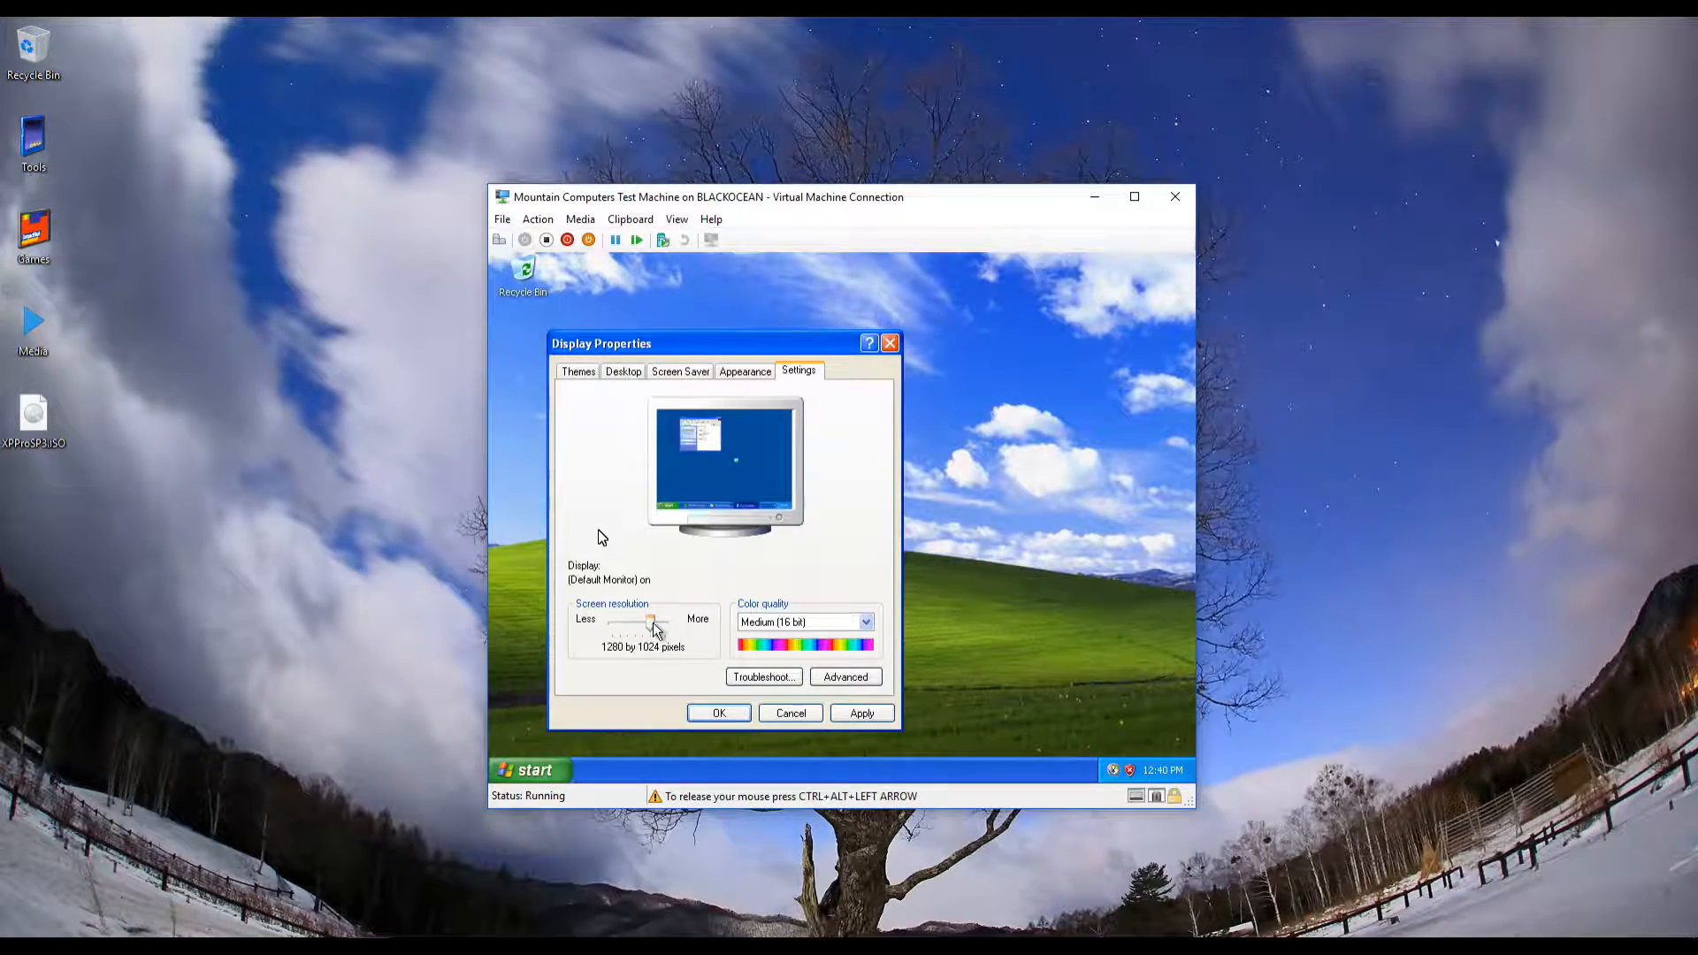
{"action": "left_click", "coordinate": [857, 713]}
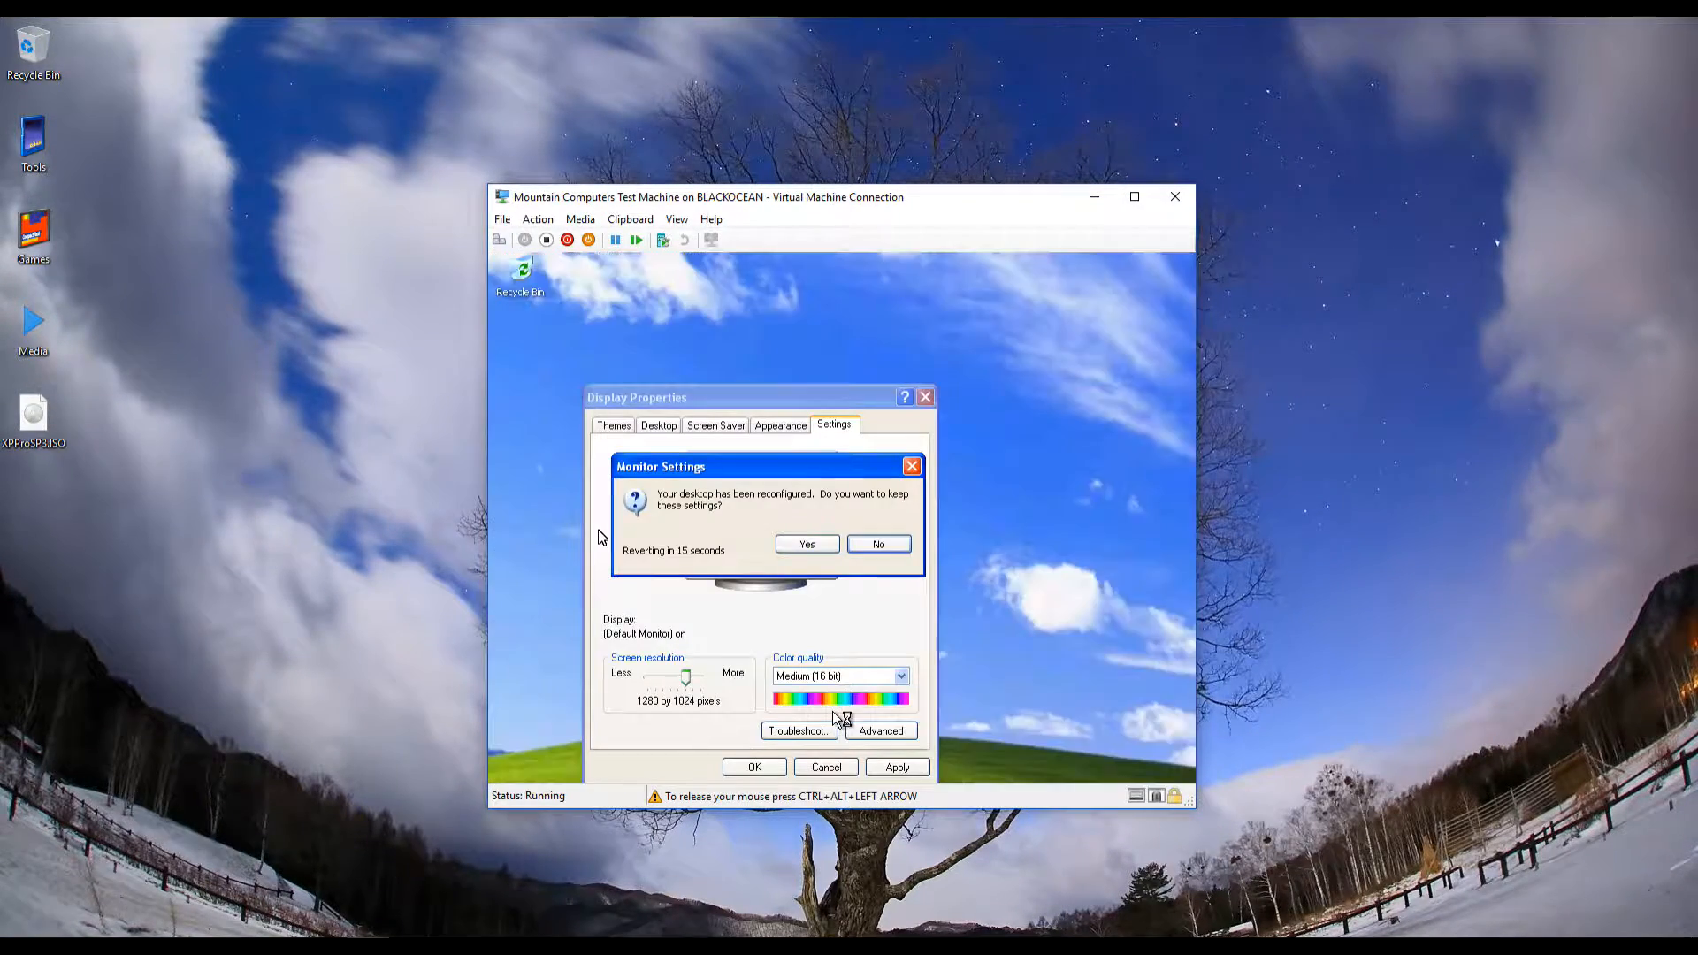
{"action": "left_click", "coordinate": [805, 545]}
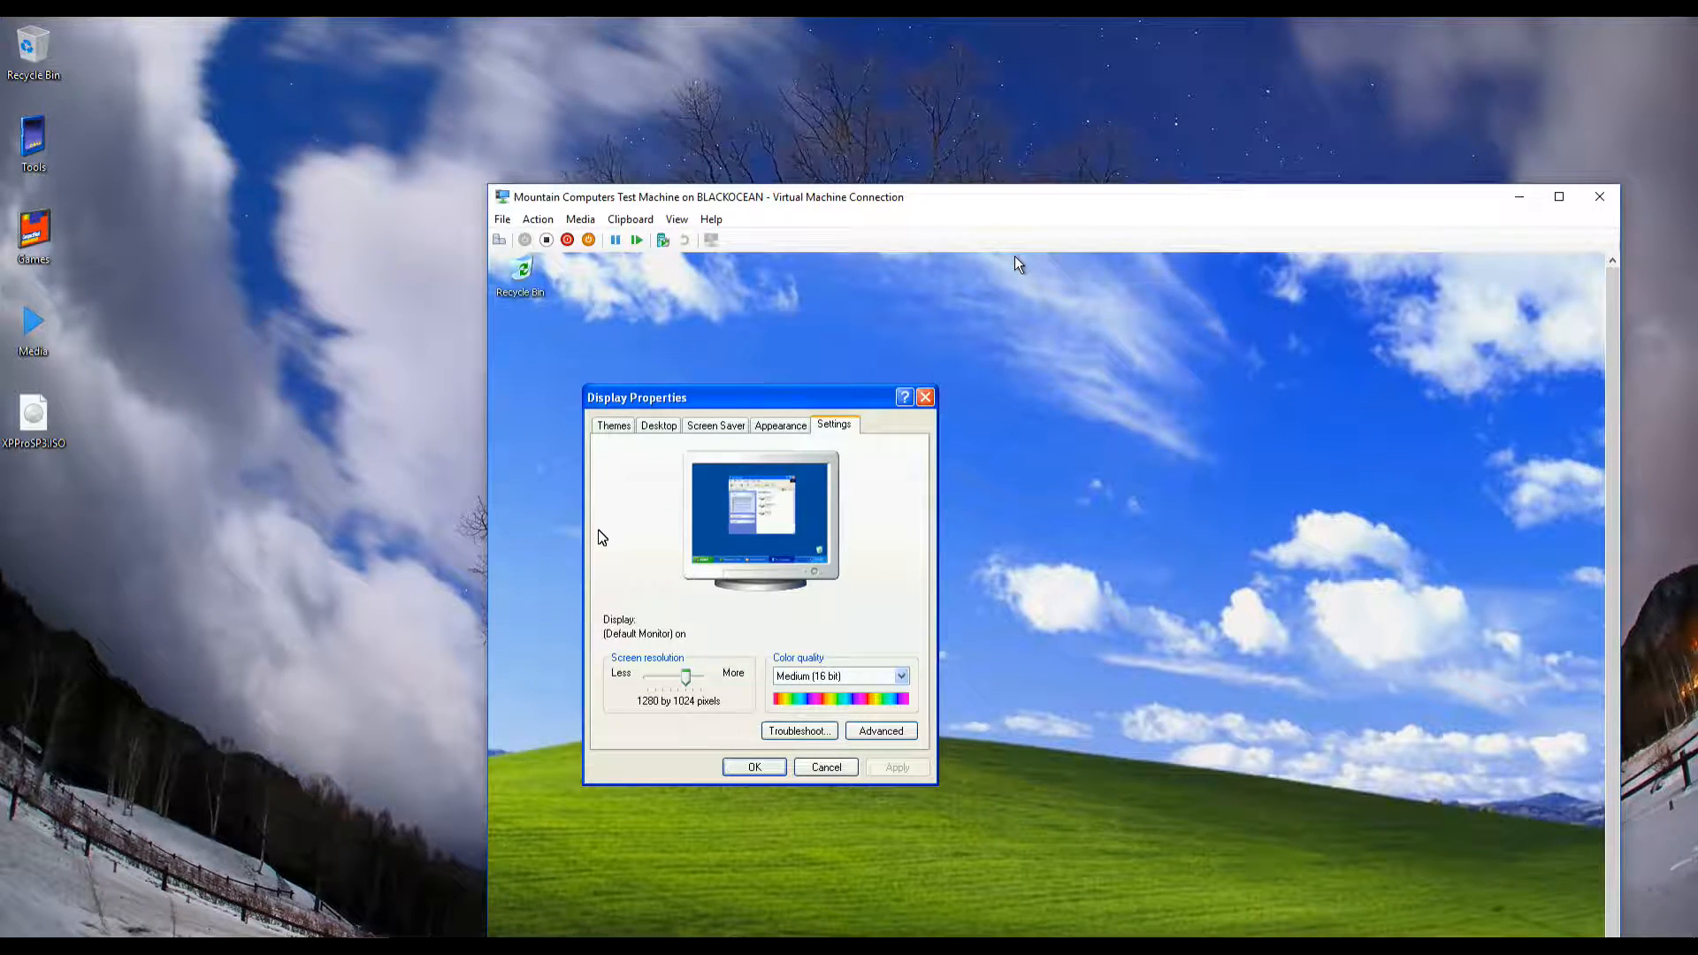
Move the enlarged VM window up and left, then close Display Properties with OK
{"action": "left_click_drag", "start_coordinate": [967, 202], "coordinate": [729, 36]}
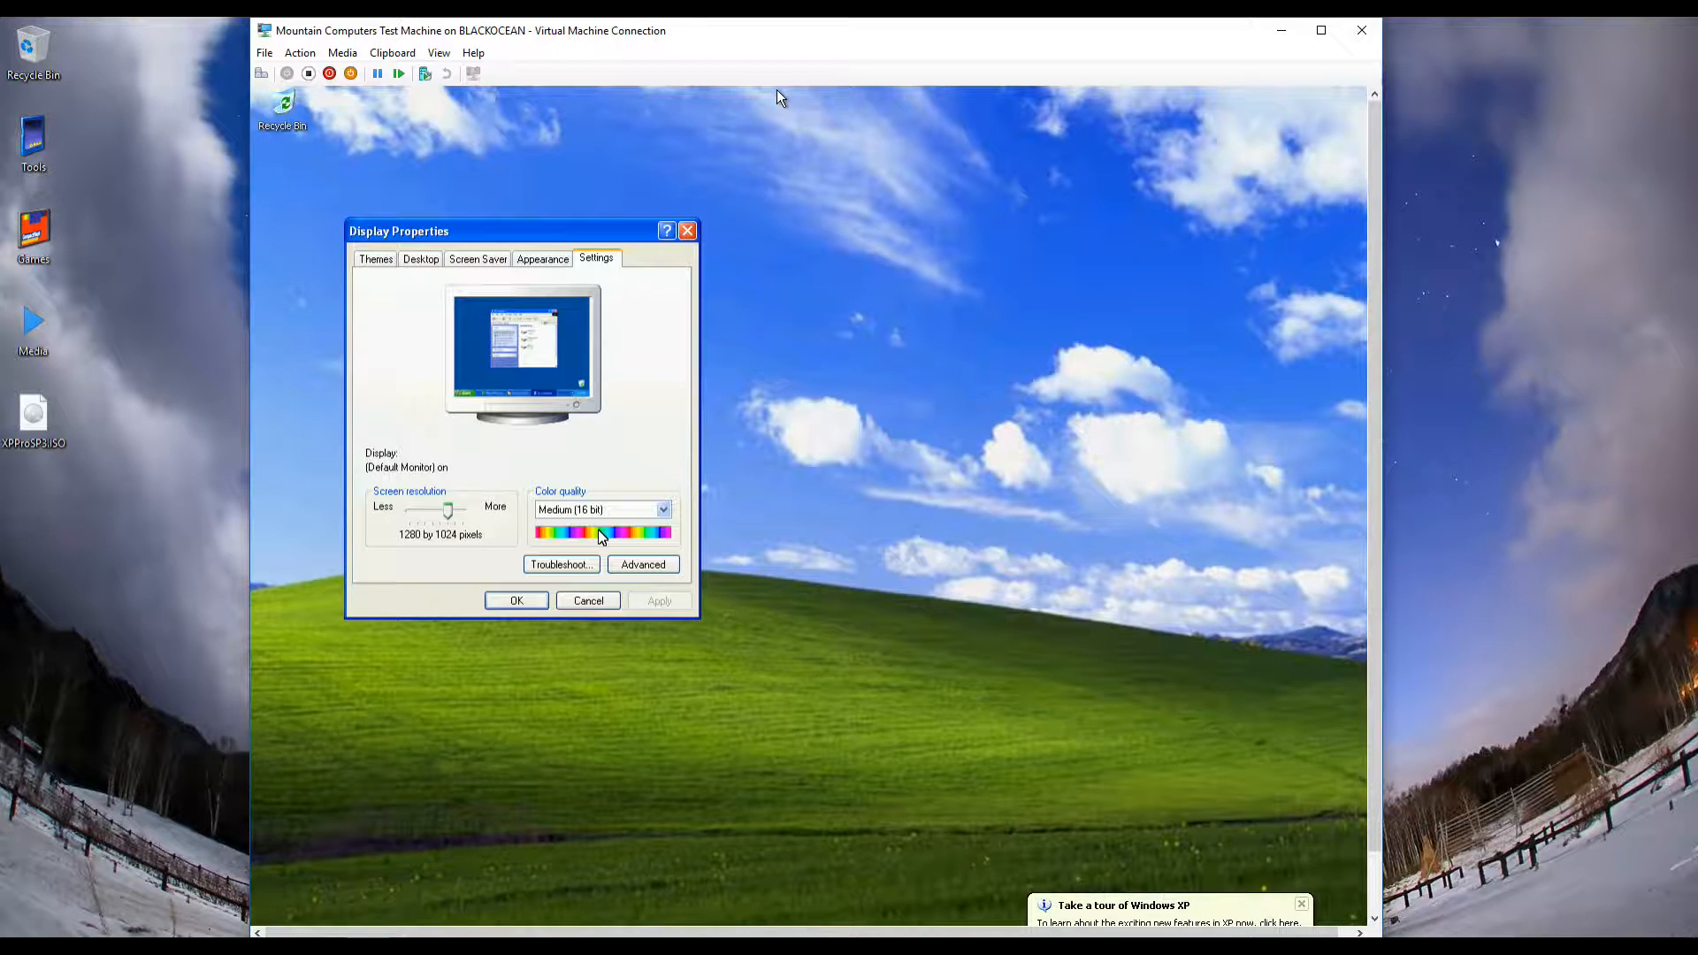
{"action": "left_click", "coordinate": [518, 601]}
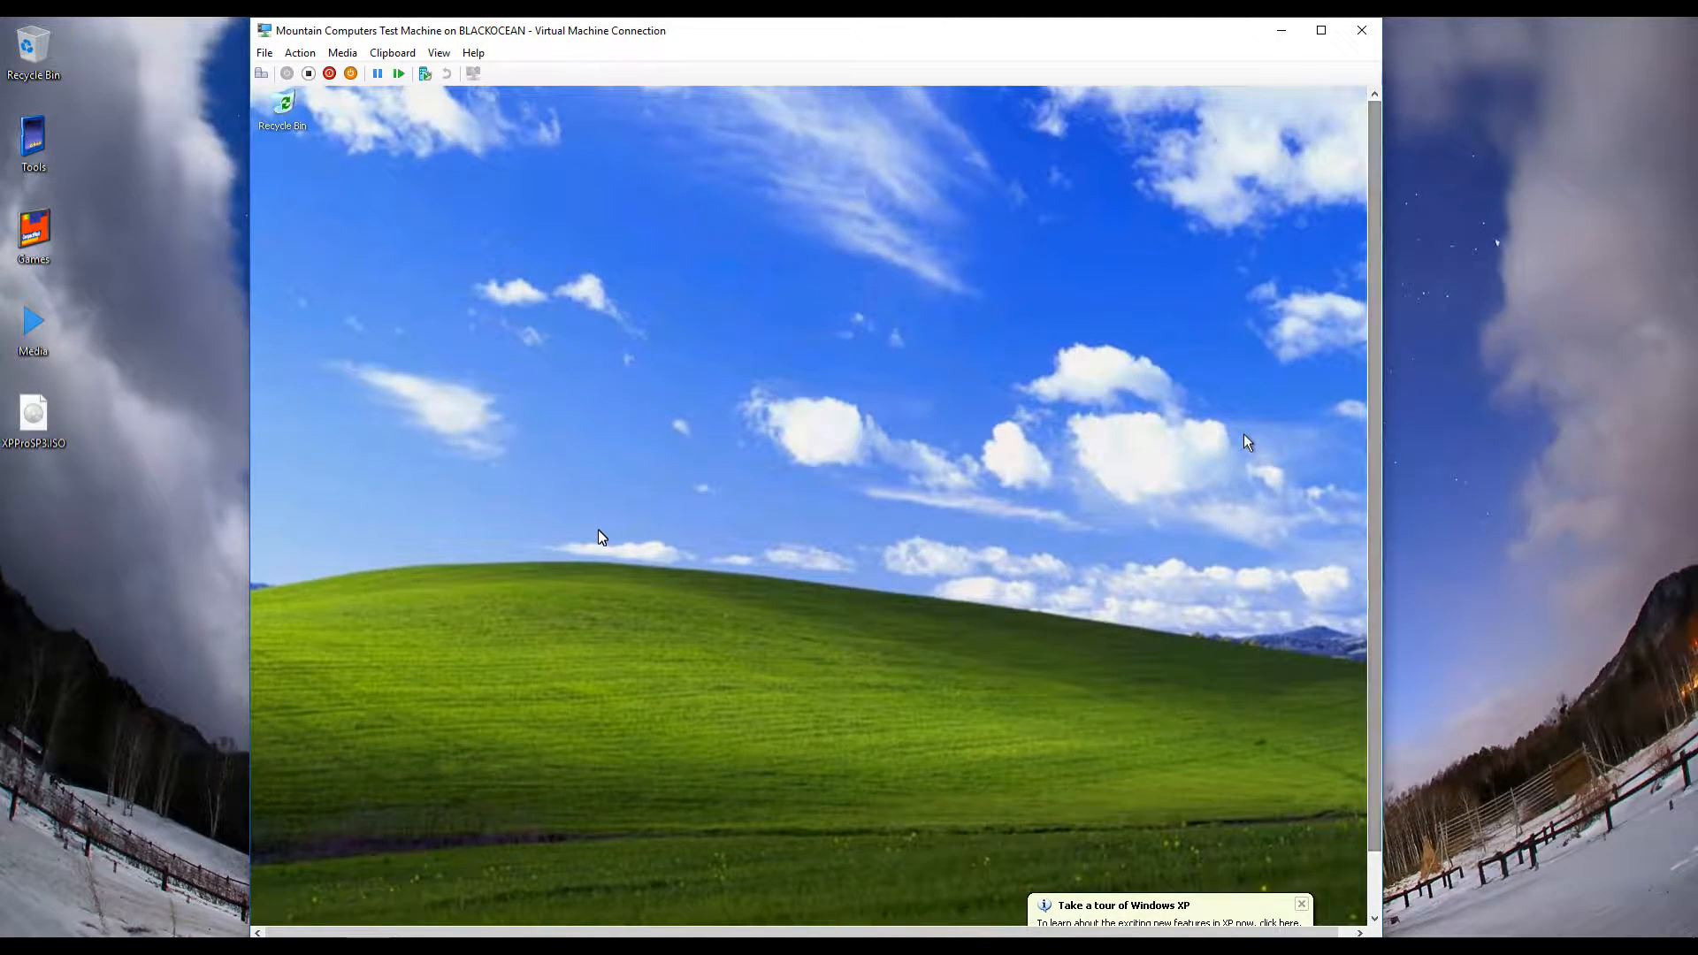
Set the XP display to 1152 by 864 with Highest (32 bit) colour, keep it, and close Display Properties
{"action": "right_click", "coordinate": [1246, 436]}
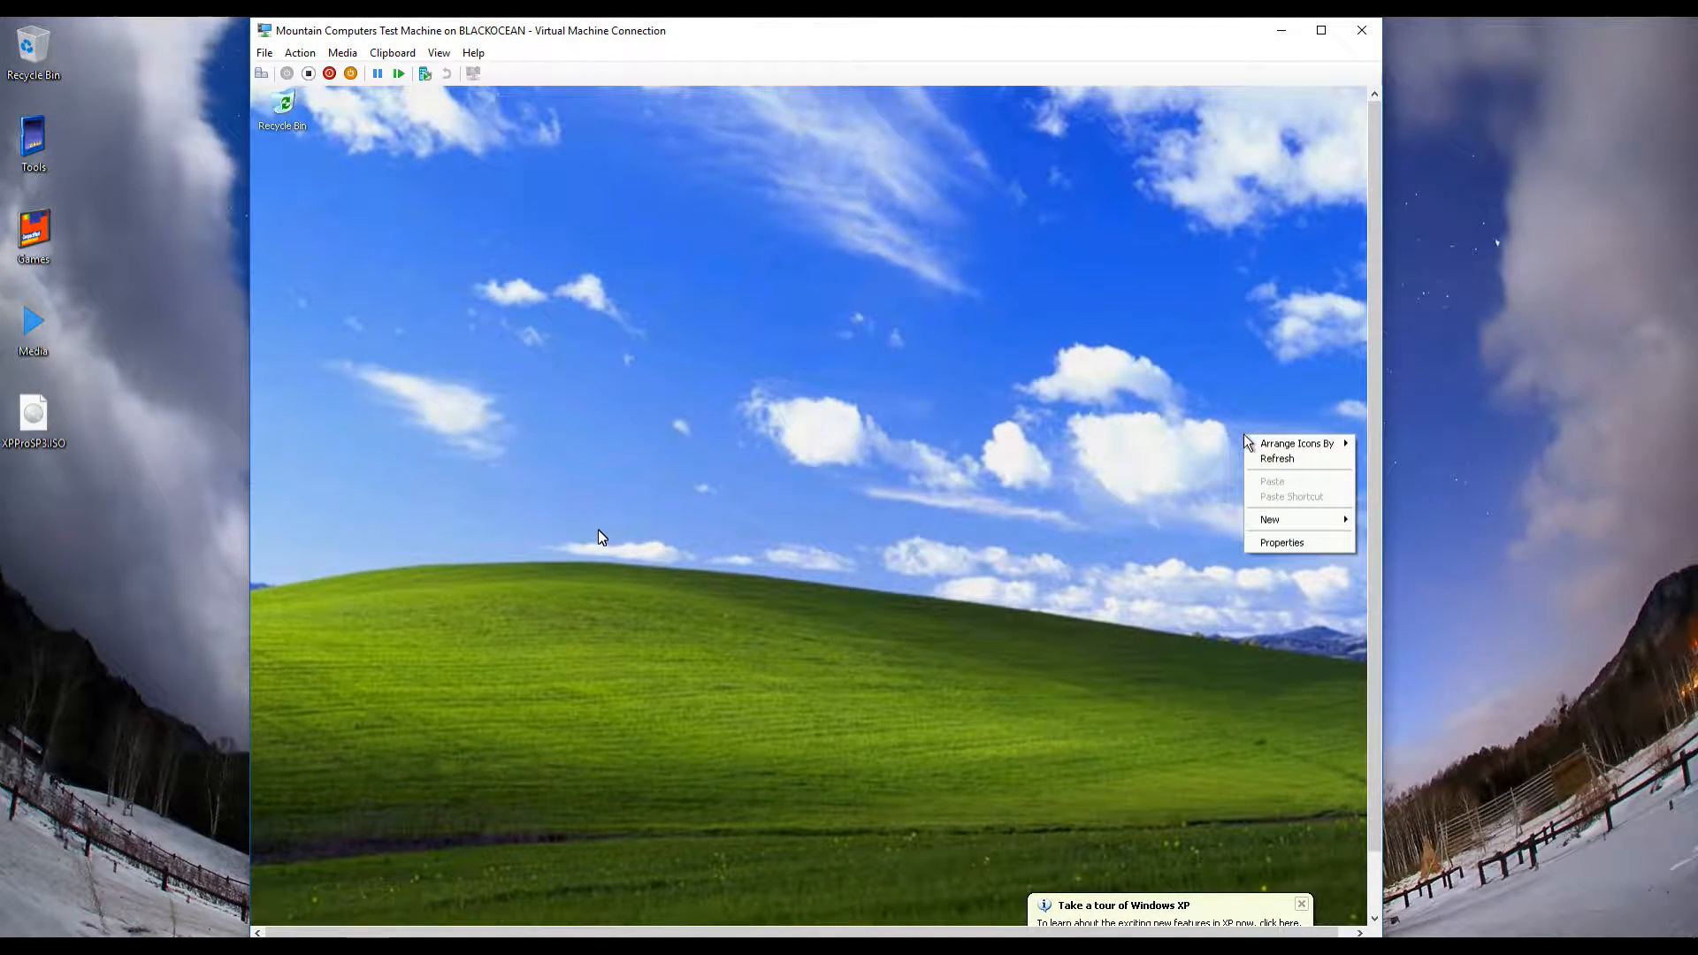
{"action": "left_click", "coordinate": [1283, 542]}
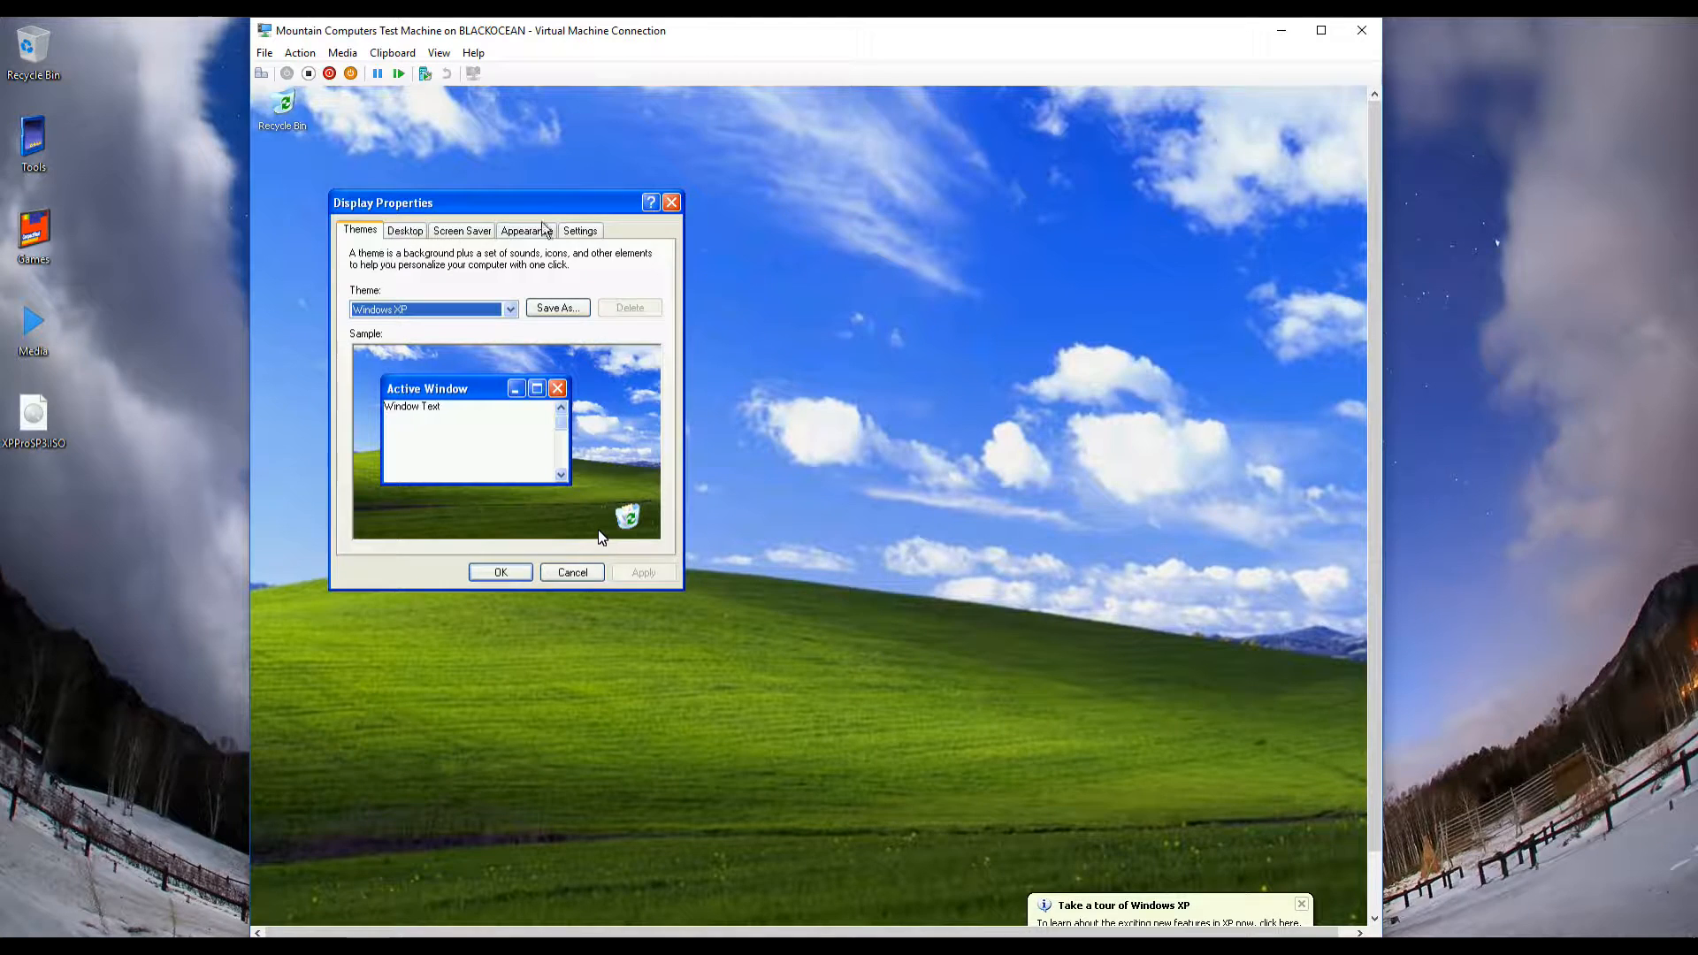
{"action": "left_click", "coordinate": [596, 232]}
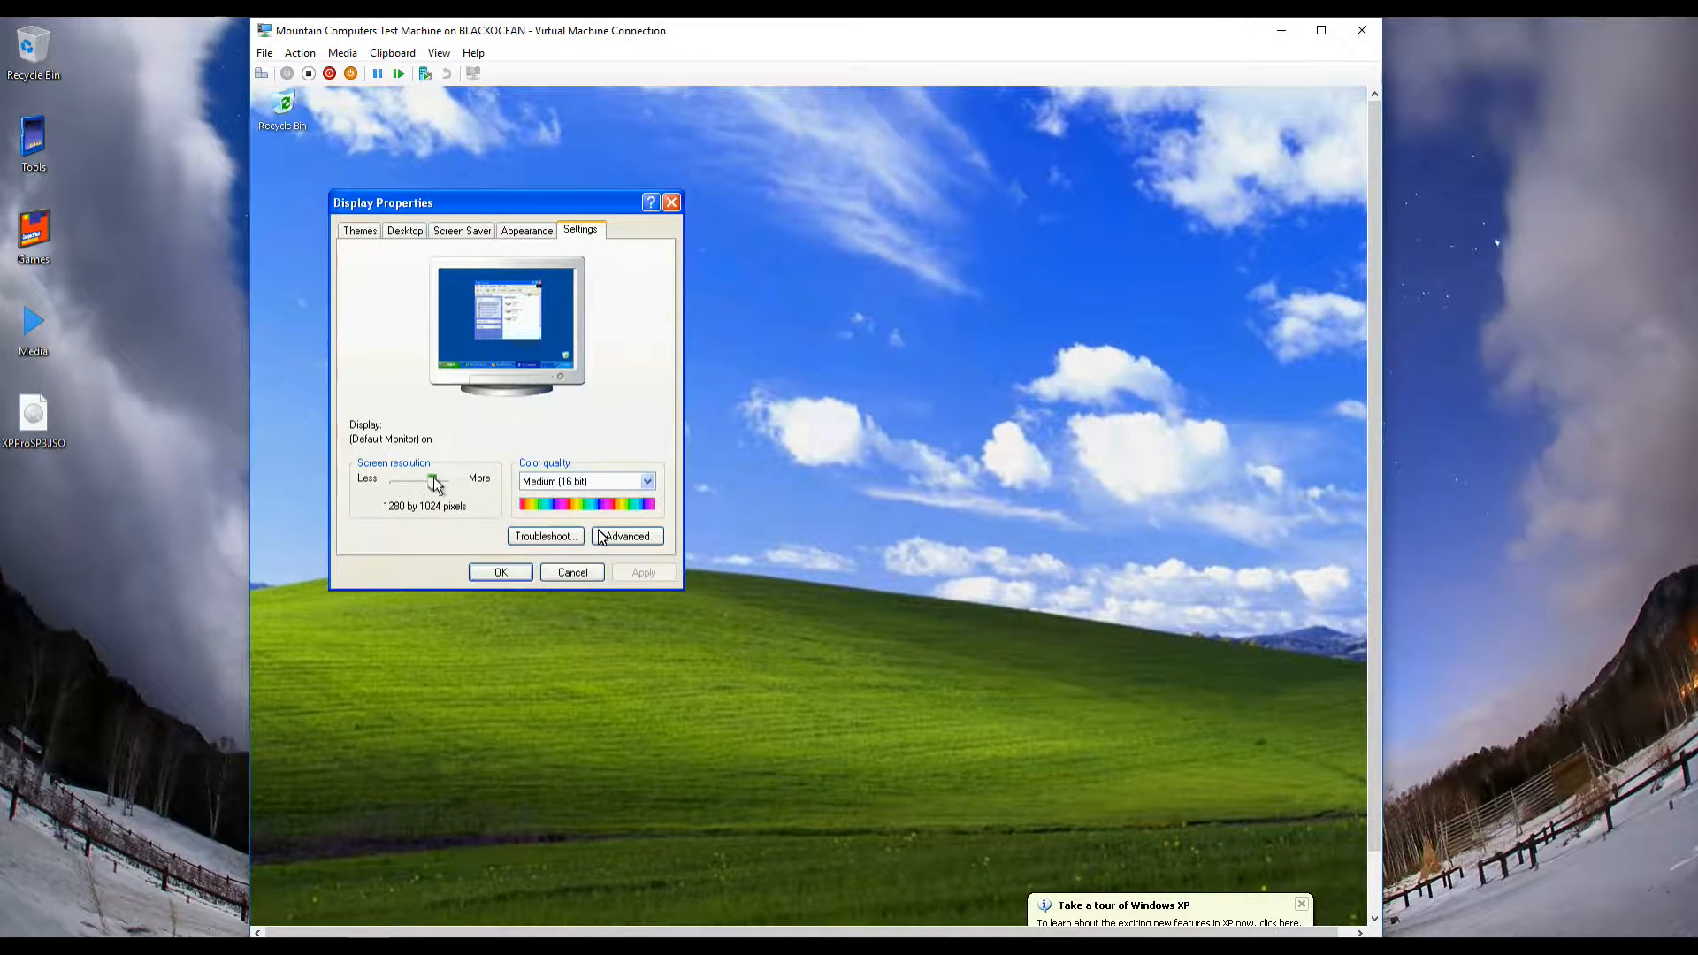
{"action": "left_click_drag", "start_coordinate": [434, 484], "coordinate": [428, 484]}
{"action": "left_click", "coordinate": [665, 577]}
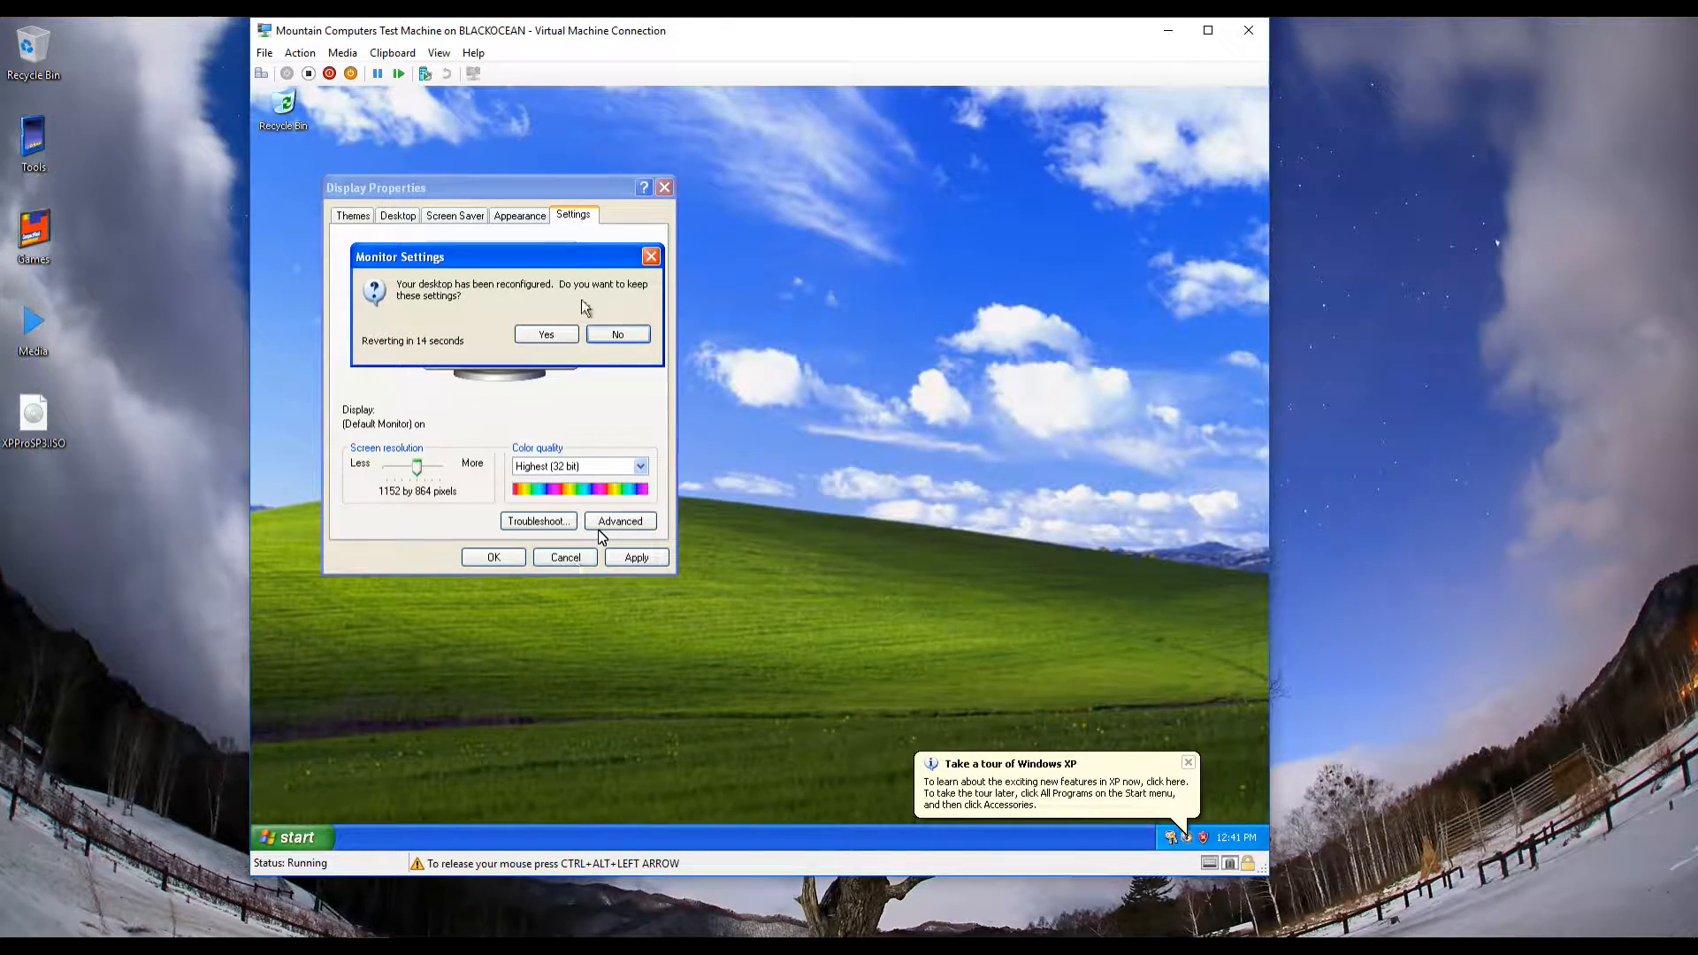
{"action": "left_click", "coordinate": [547, 335]}
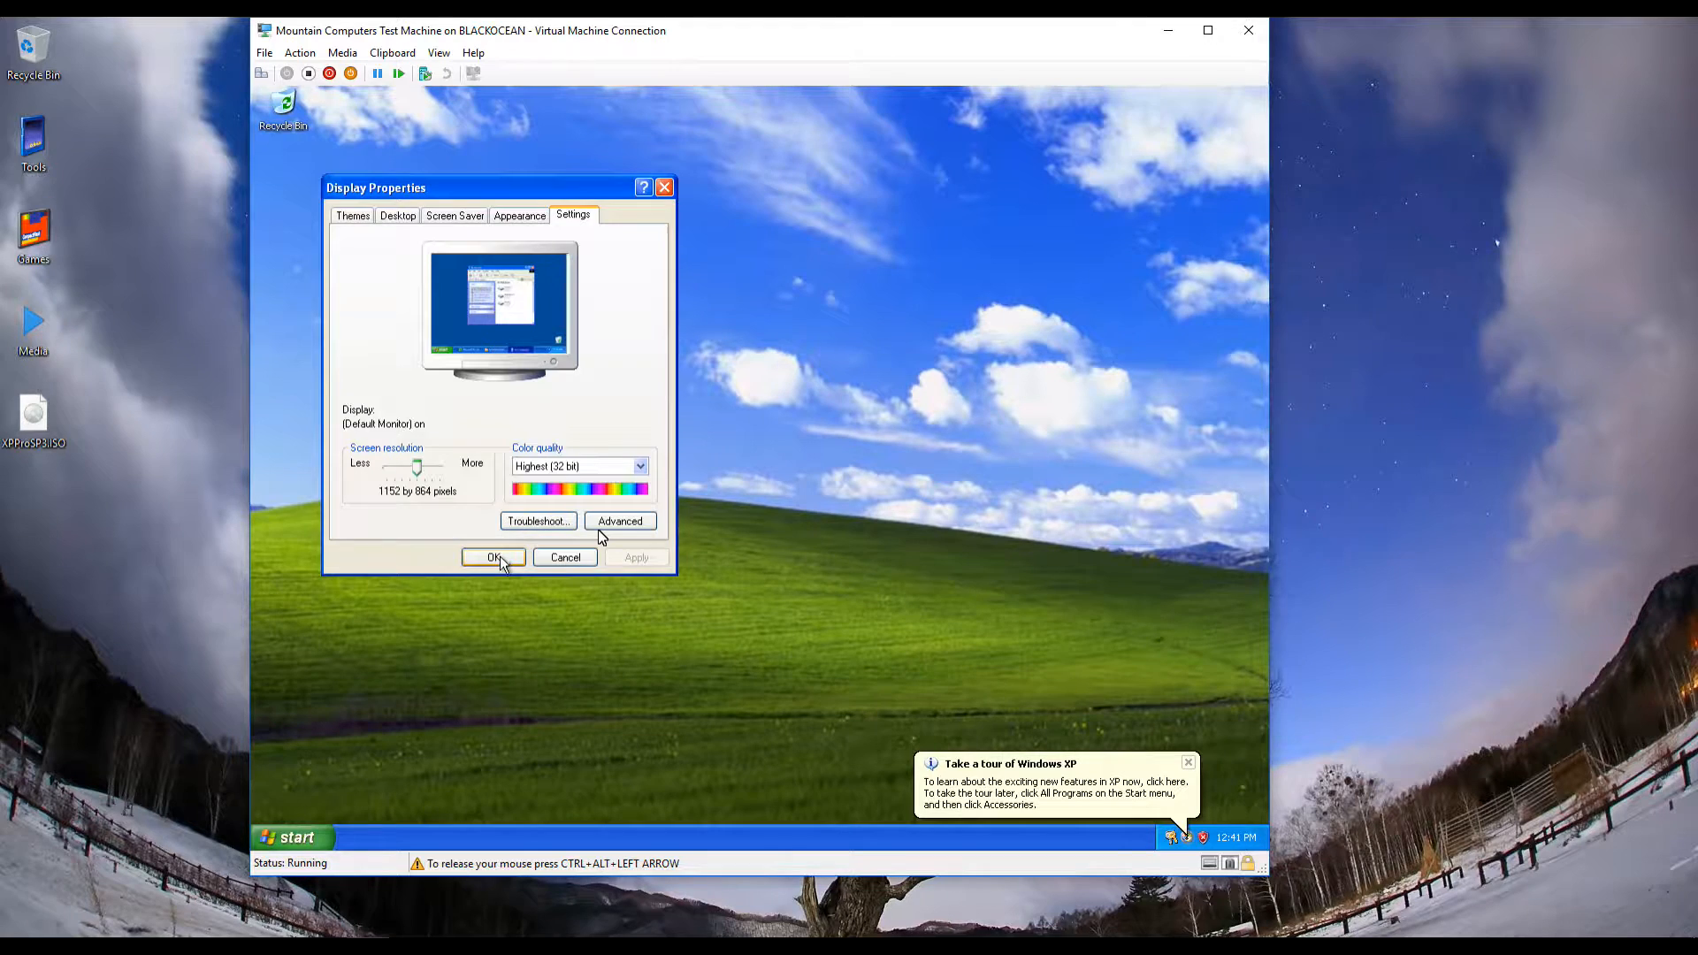
{"action": "left_click", "coordinate": [498, 558]}
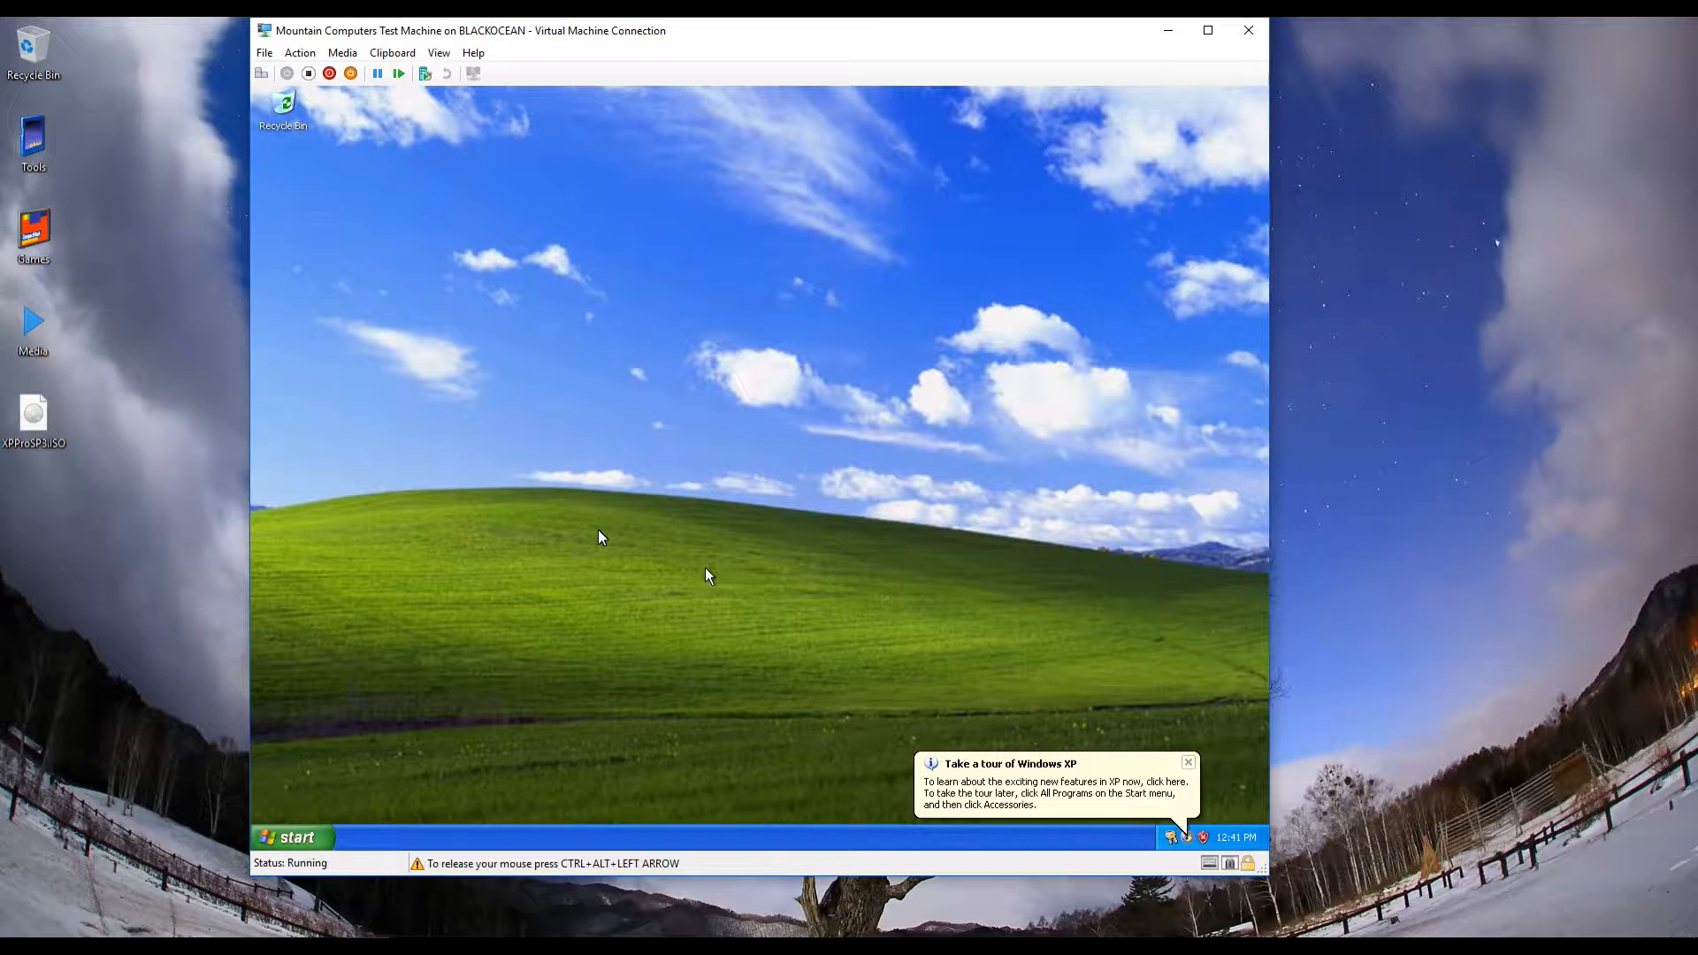
Open Start > All Programs and point at Accessories to list its programs
{"action": "left_click", "coordinate": [314, 814]}
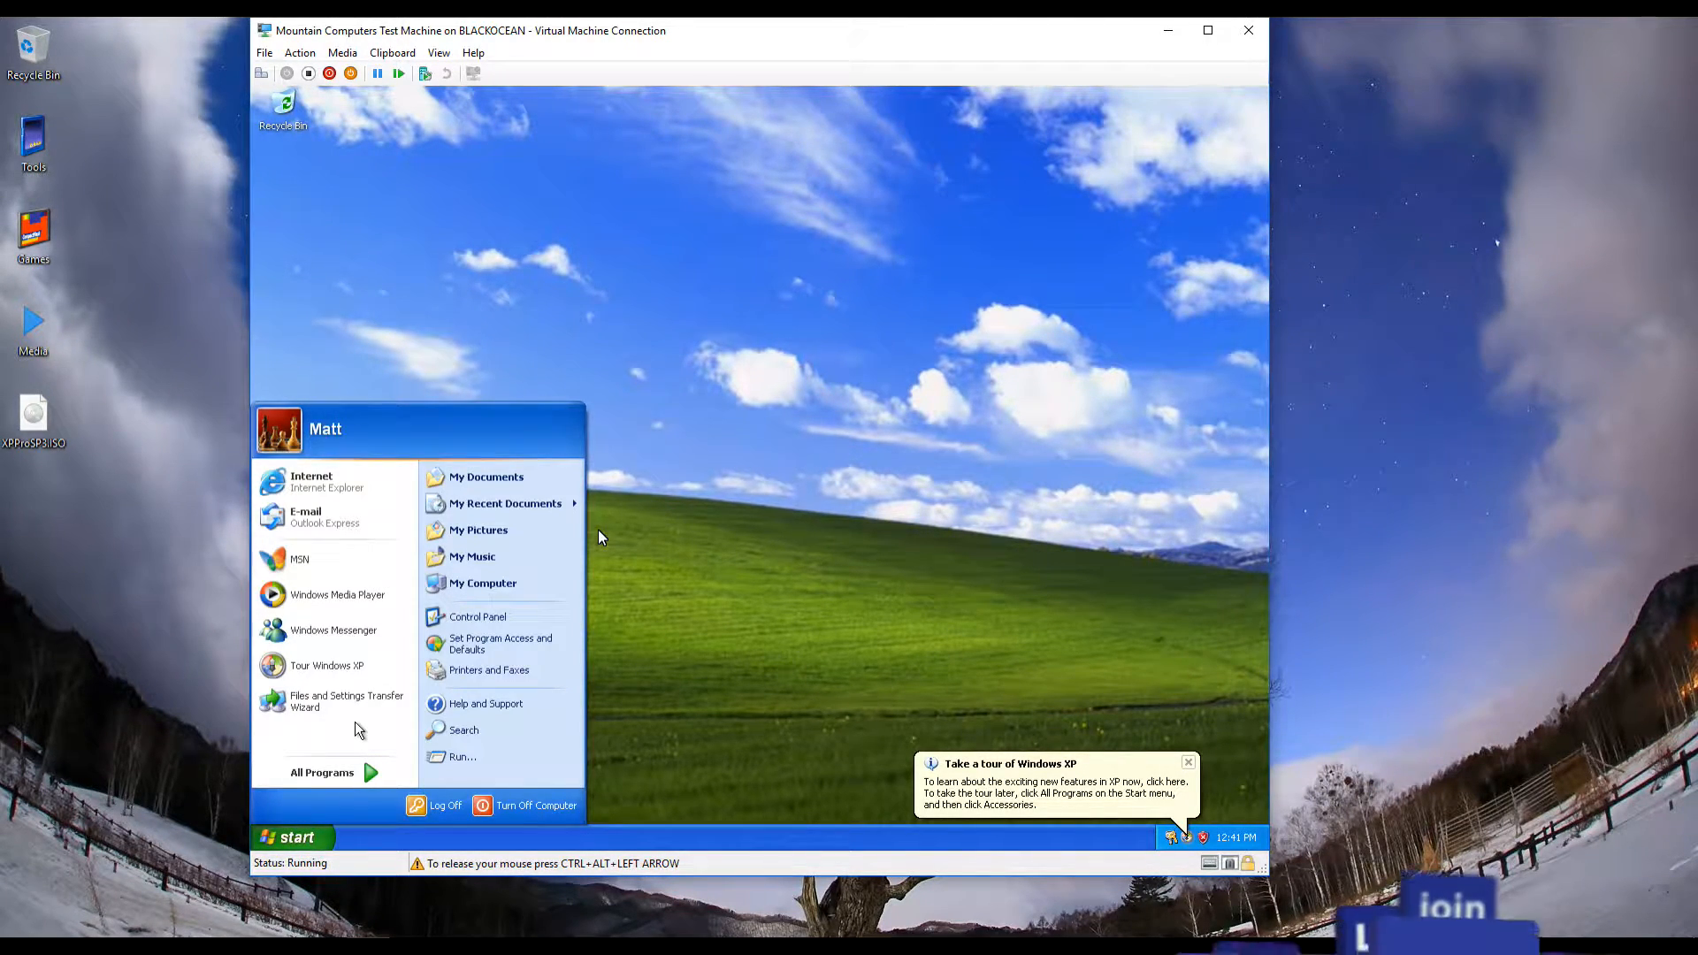
{"action": "left_click", "coordinate": [327, 773]}
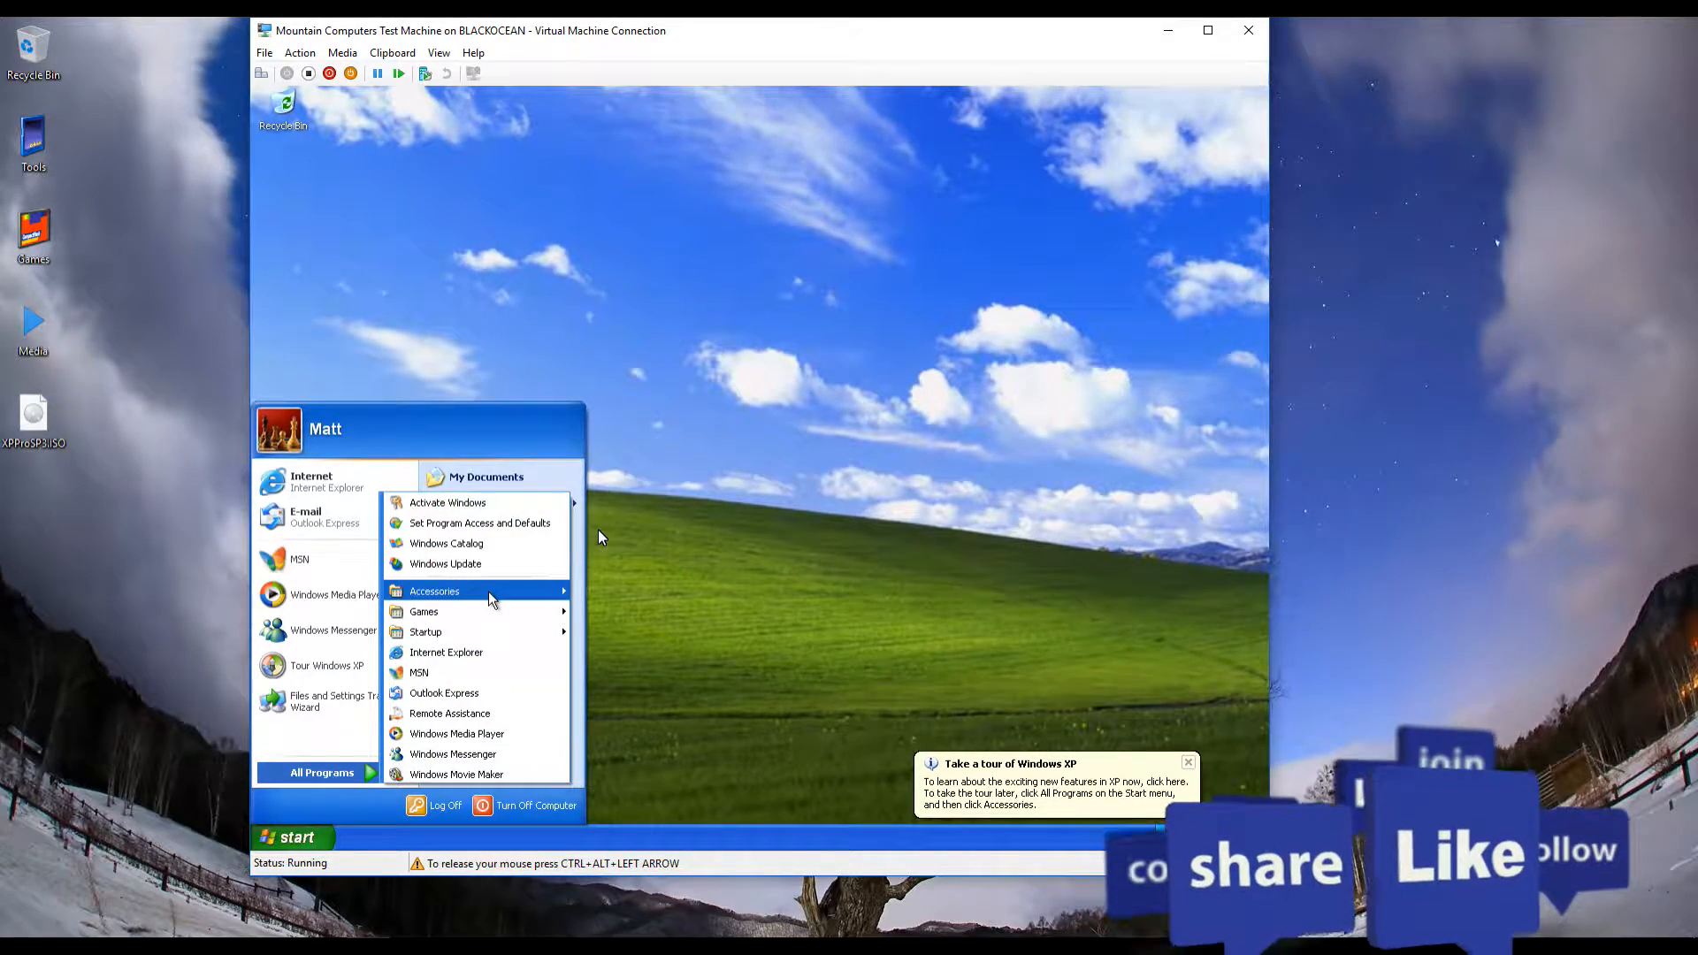
{"action": "mouse_move", "coordinate": [489, 593]}
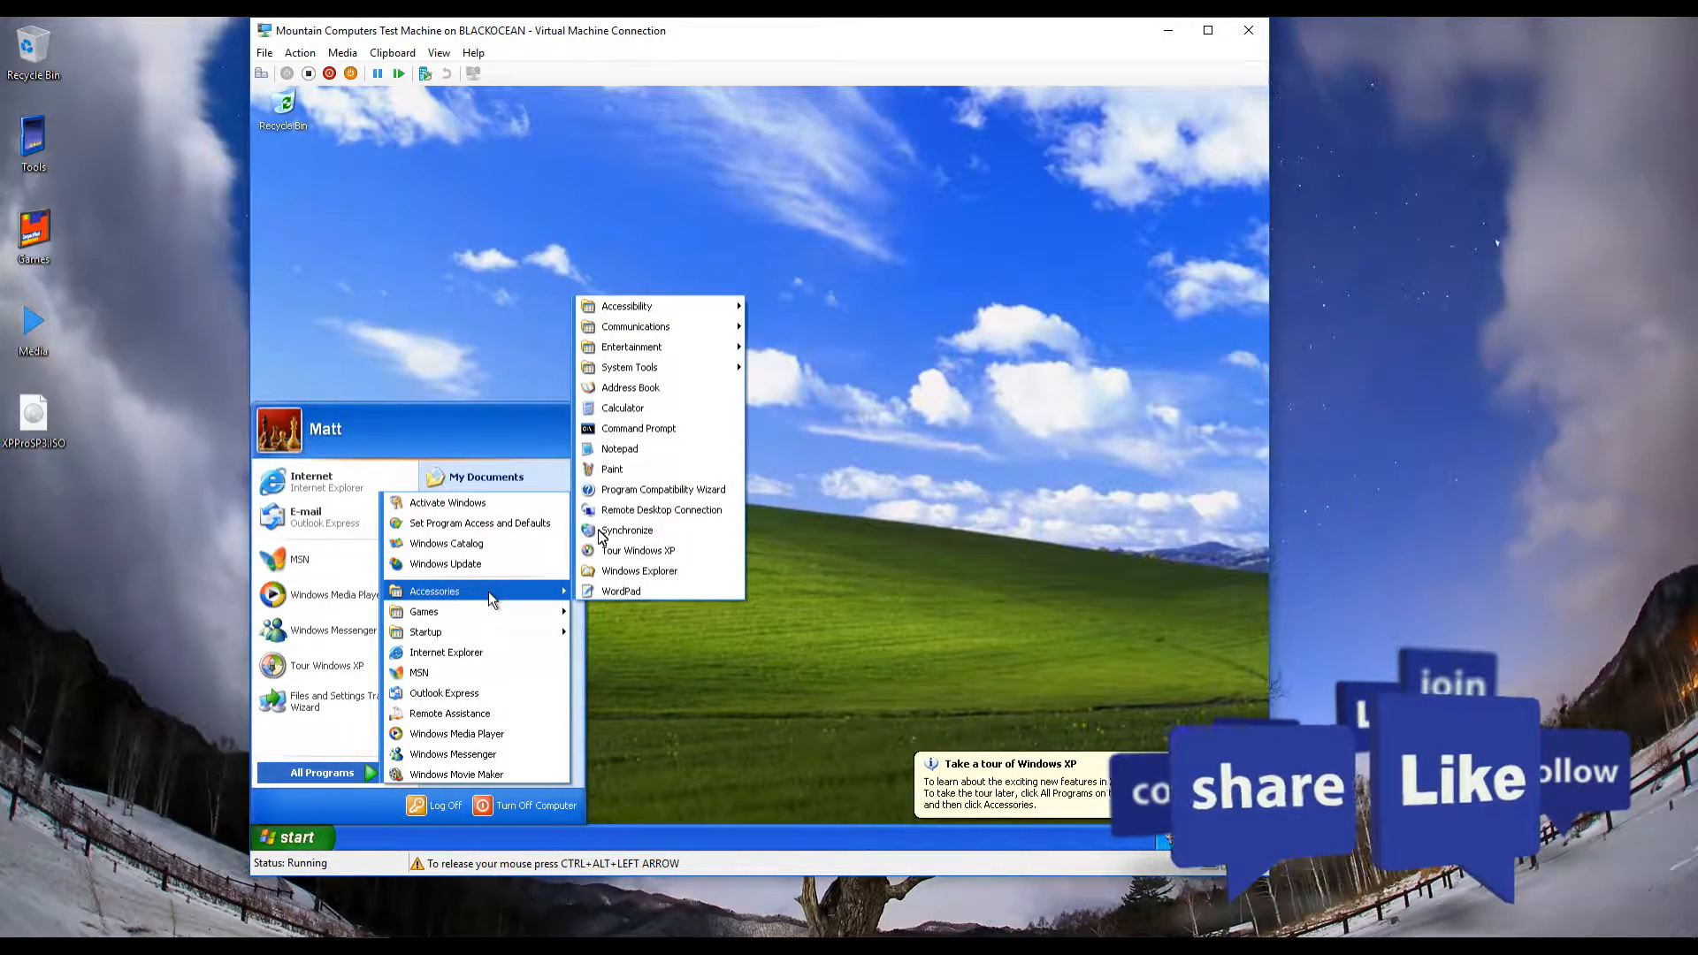